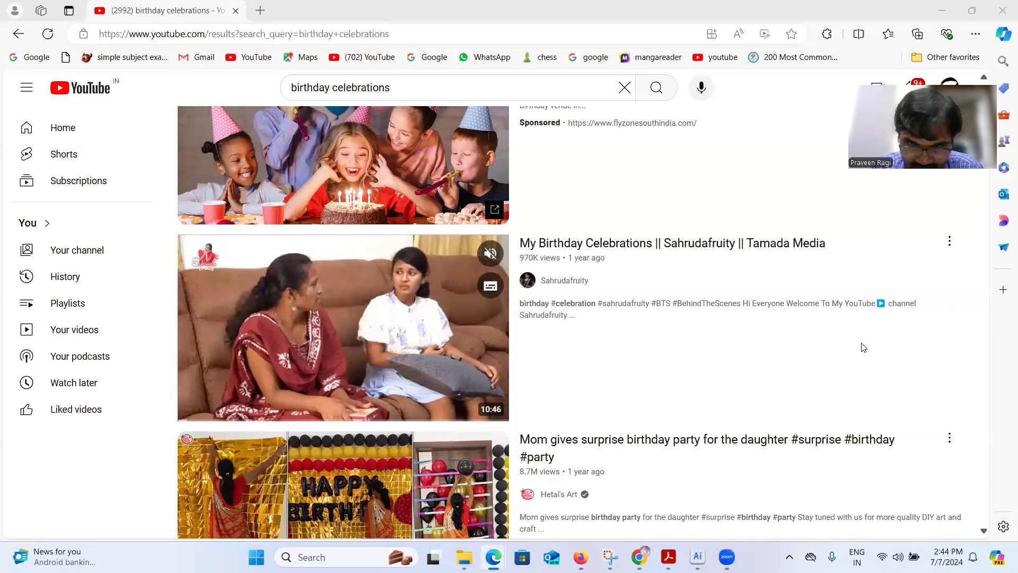
# Rerun the YouTube search for birthday celebrations and look through the thumbnails in the results.
pyautogui.click(656, 89)
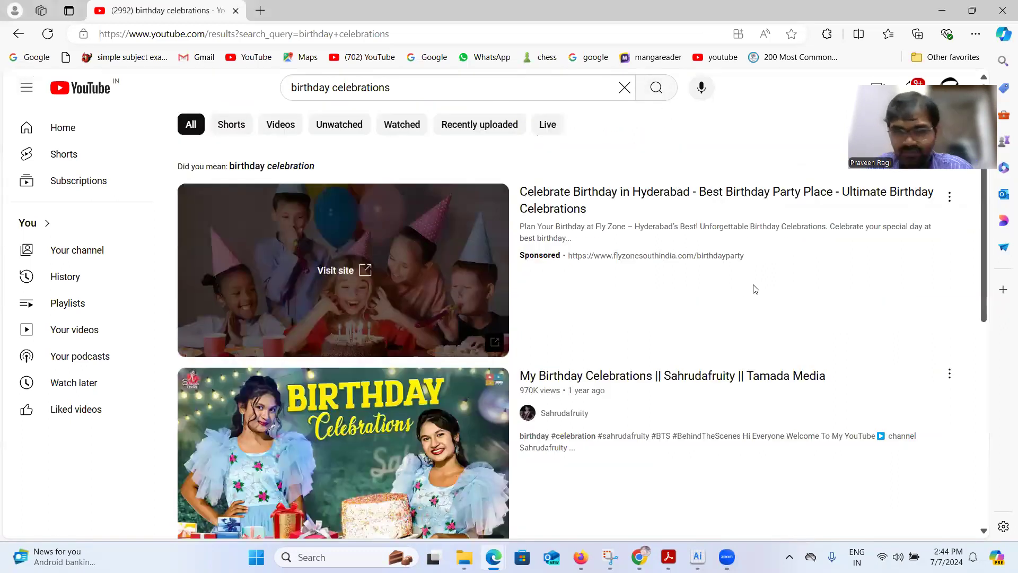
pyautogui.scroll(-3, 752, 318)
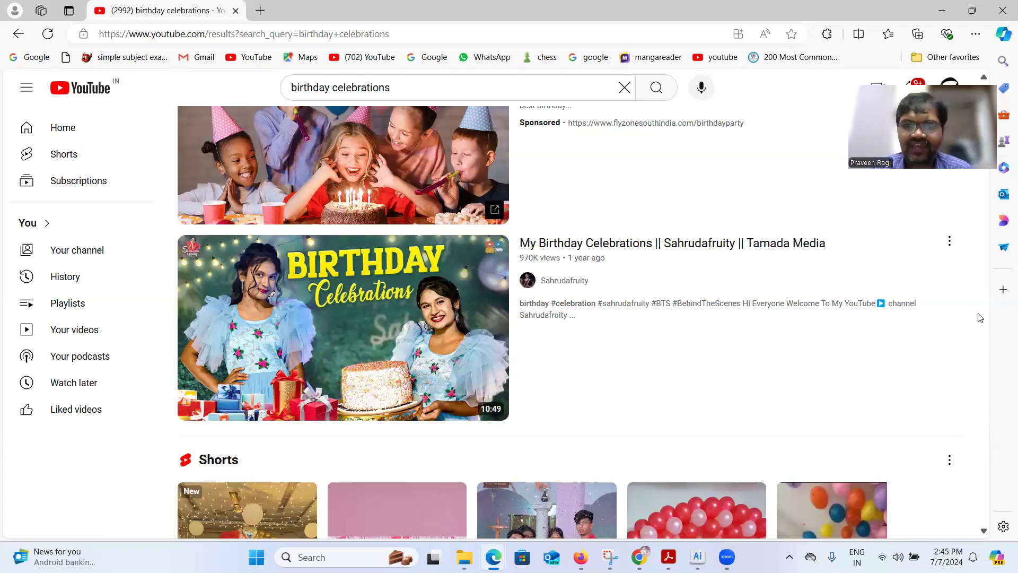
# Switch to the Chrome window and close the leftover YouTube, ChatGPT and Canva tabs, leaving only the Rapidtags tab open.
pyautogui.moveTo(639, 557)
pyautogui.click(936, 493)
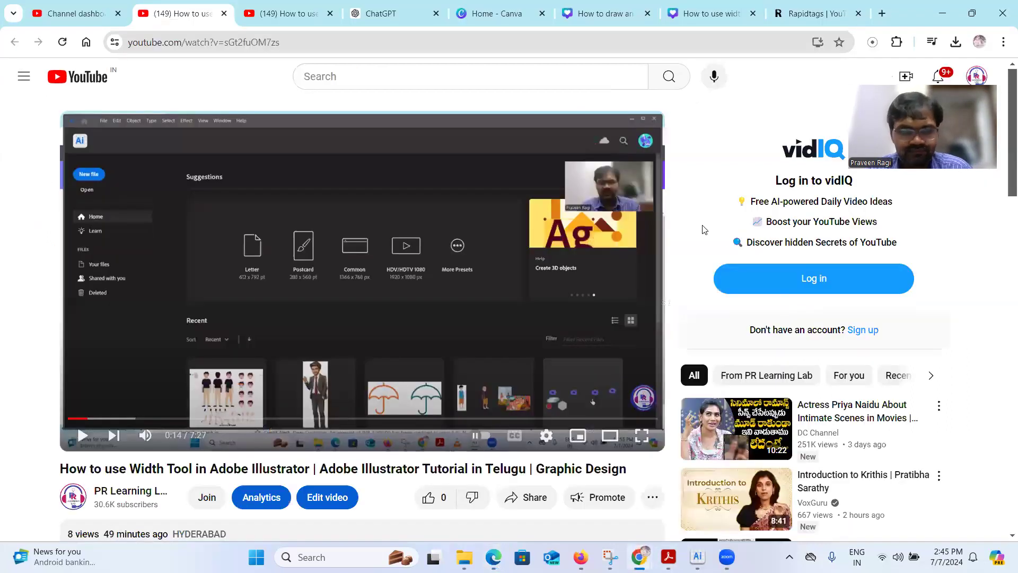
pyautogui.hotkey('ctrl', 'w')
pyautogui.hotkey('ctrl', 'w')
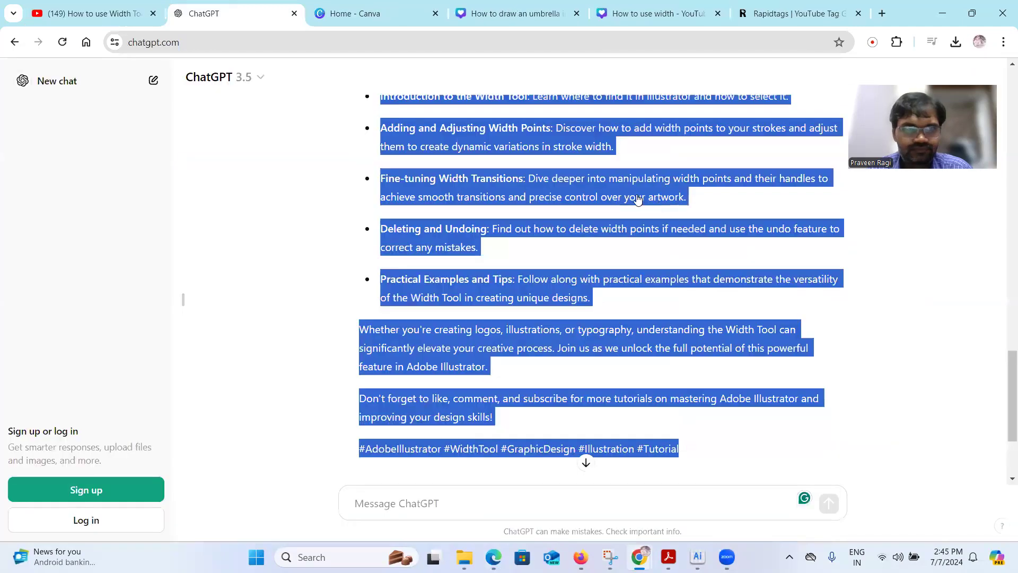
pyautogui.hotkey('ctrl', 'w')
pyautogui.hotkey('ctrl', 'w')
pyautogui.hotkey('ctrl', 'w')
pyautogui.hotkey('ctrl', 'w')
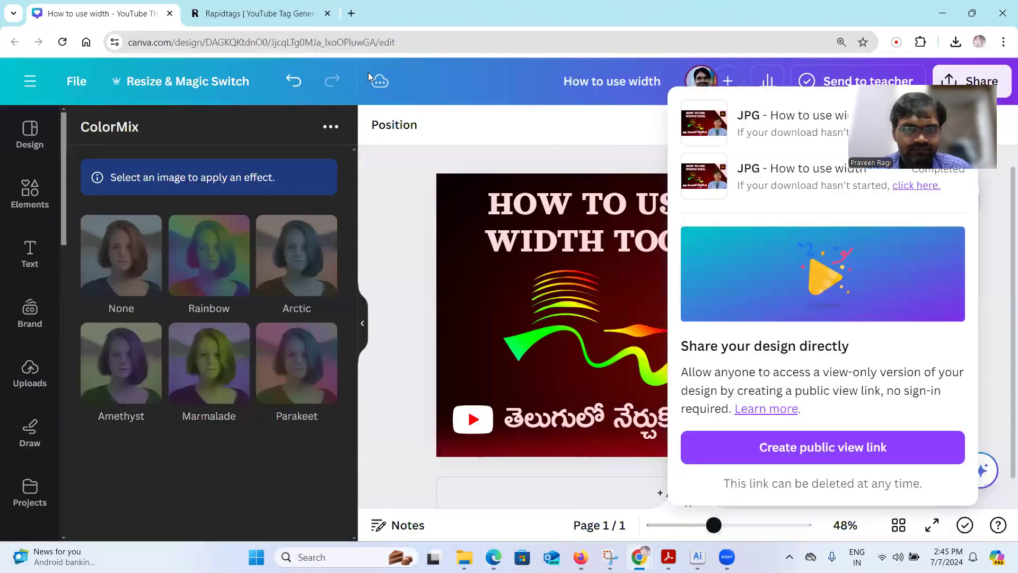
pyautogui.hotkey('ctrl', 'w')
# Load canva.com in the remaining browser tab.
pyautogui.click(276, 43)
pyautogui.write('canva.com')
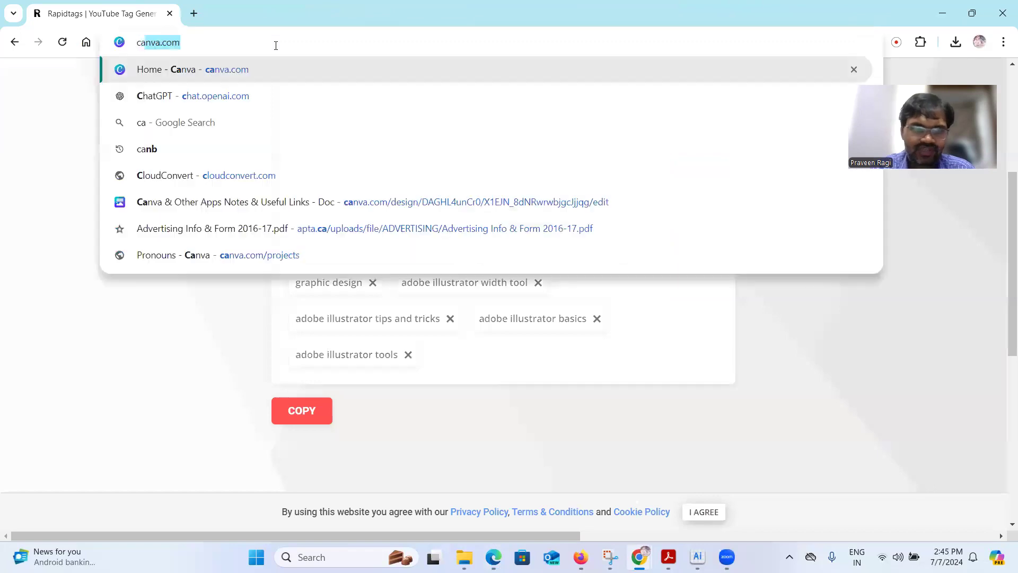
pyautogui.press('Return')
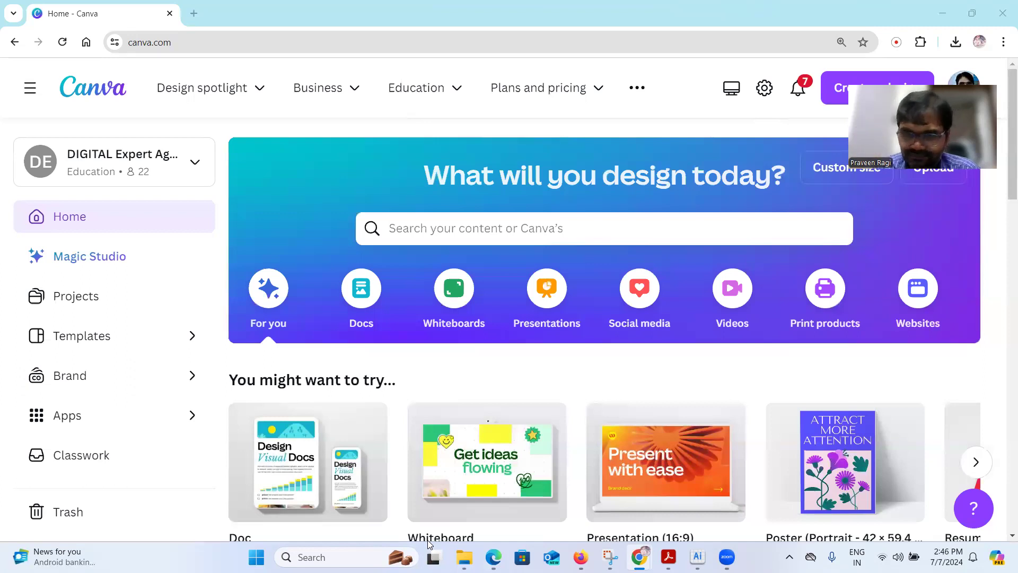
# Search Canva's templates for "youtube thumbnail" and create a blank YouTube Thumbnail design.
pyautogui.click(391, 227)
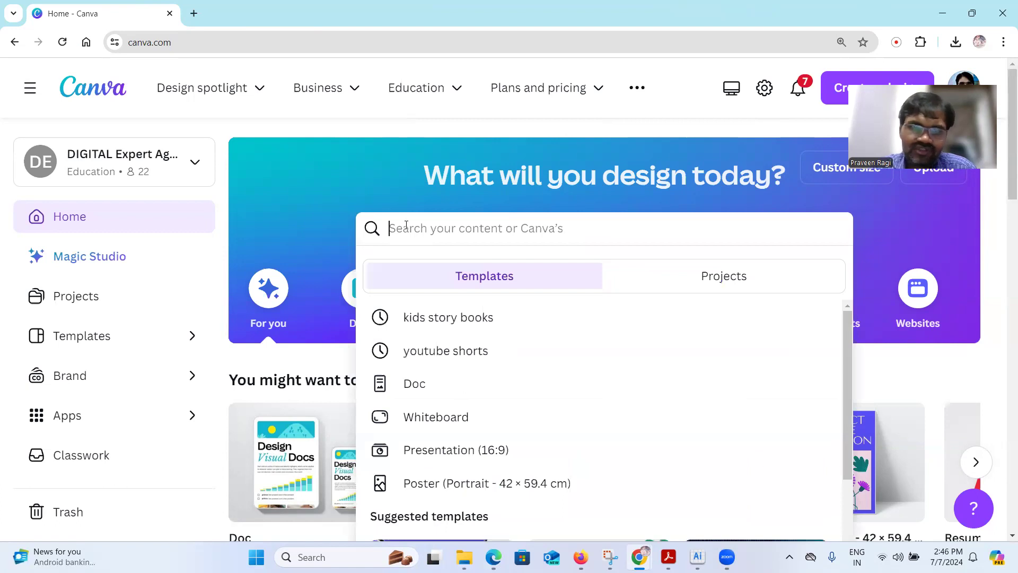
pyautogui.write('youtube thumb')
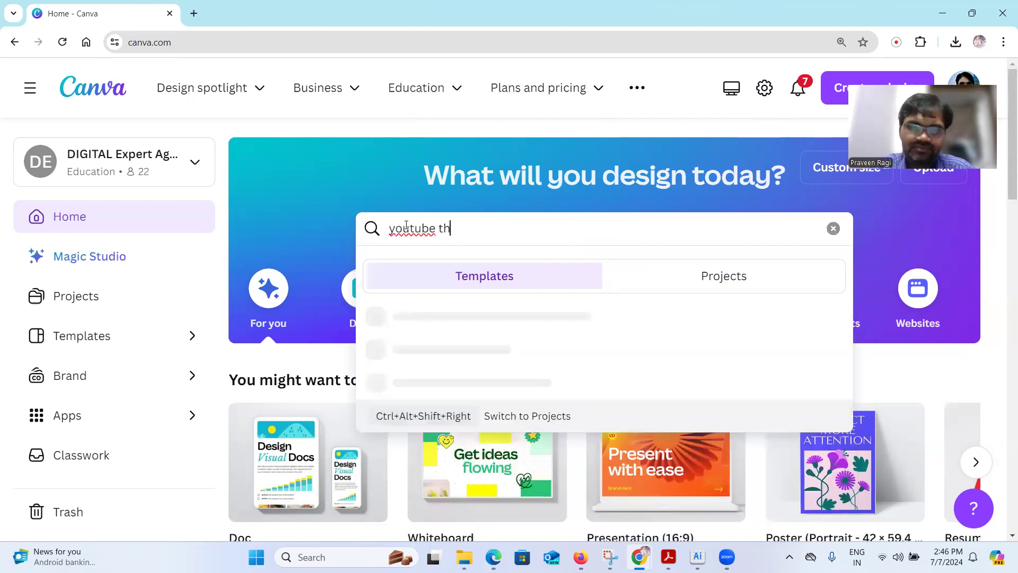
pyautogui.write('nail')
pyautogui.press('Return')
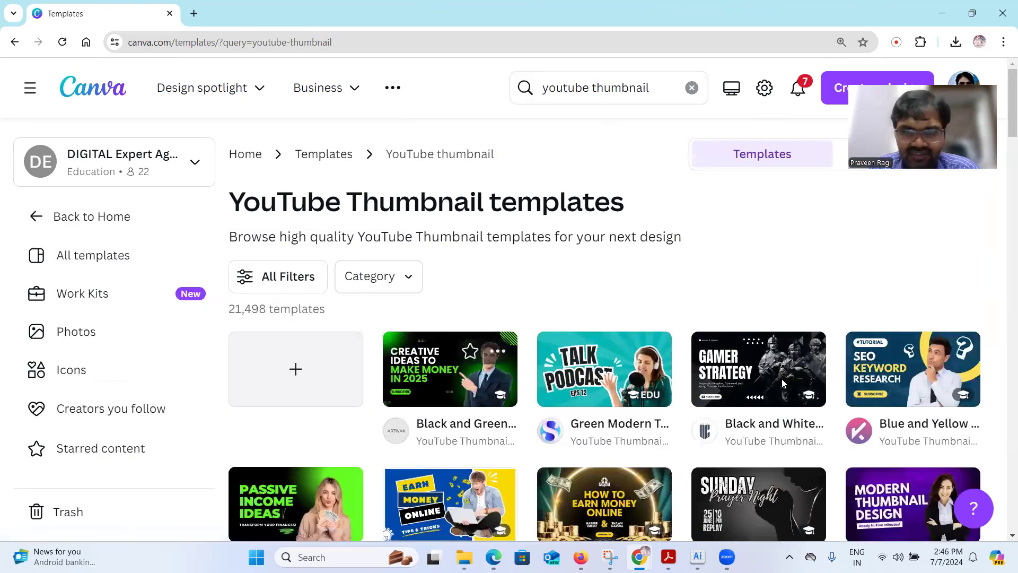
pyautogui.click(297, 368)
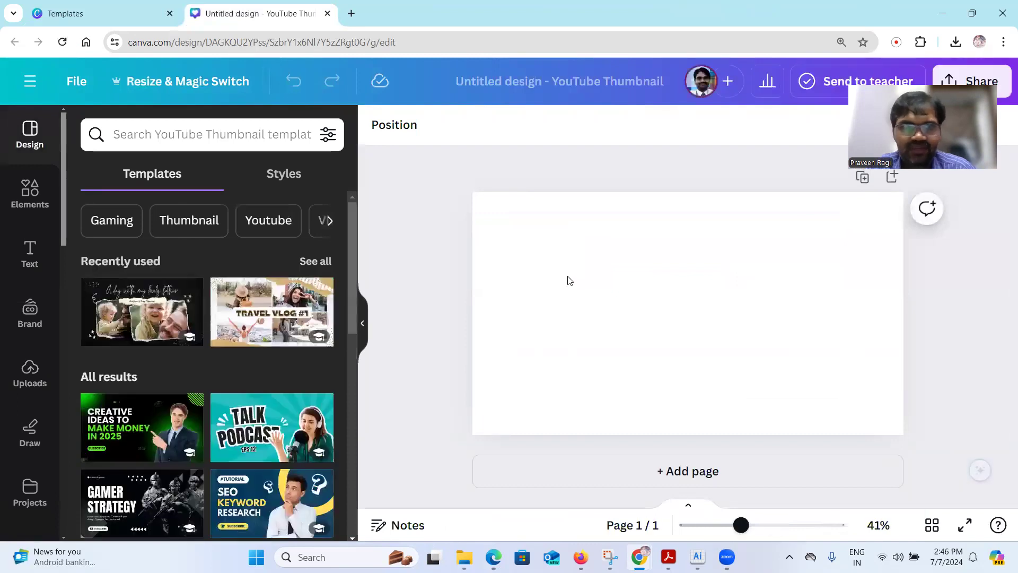
# Switch to the Edge window to examine the birthday celebrations thumbnail on YouTube, and return to the blank Canva design.
pyautogui.hotkey('alt', 'Tab')
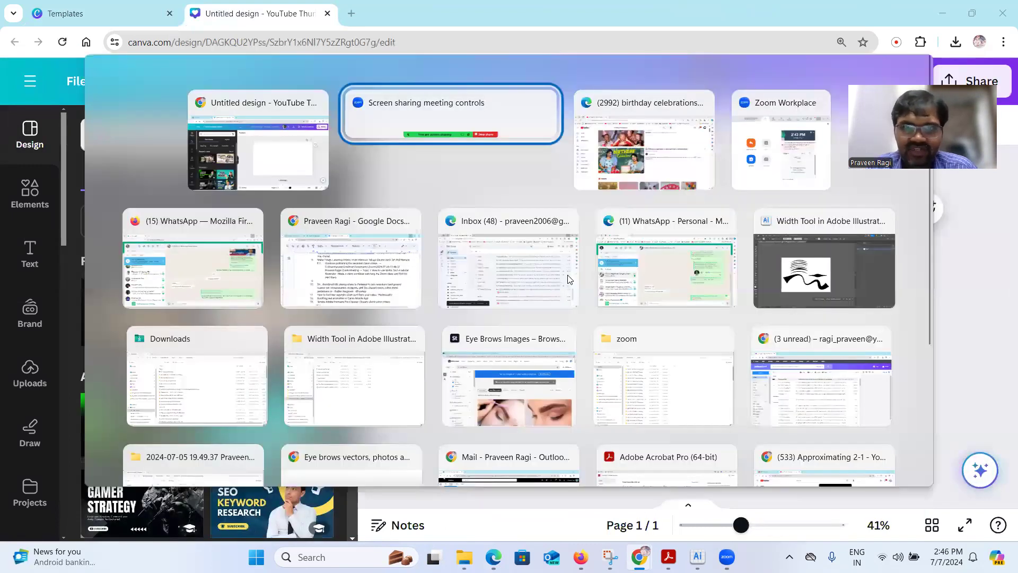
pyautogui.hotkey('alt', 'Tab')
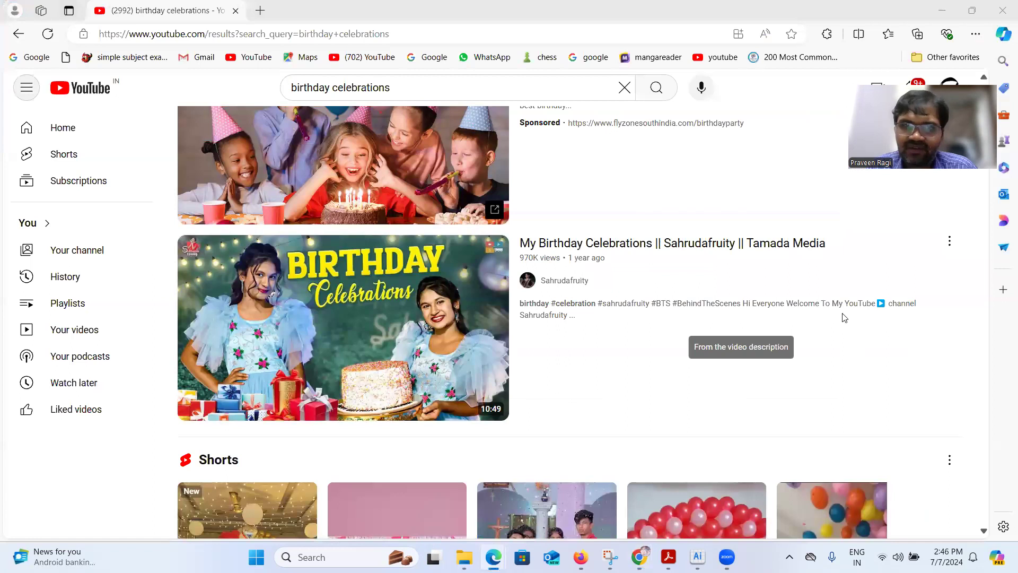
pyautogui.hotkey('alt', 'Tab')
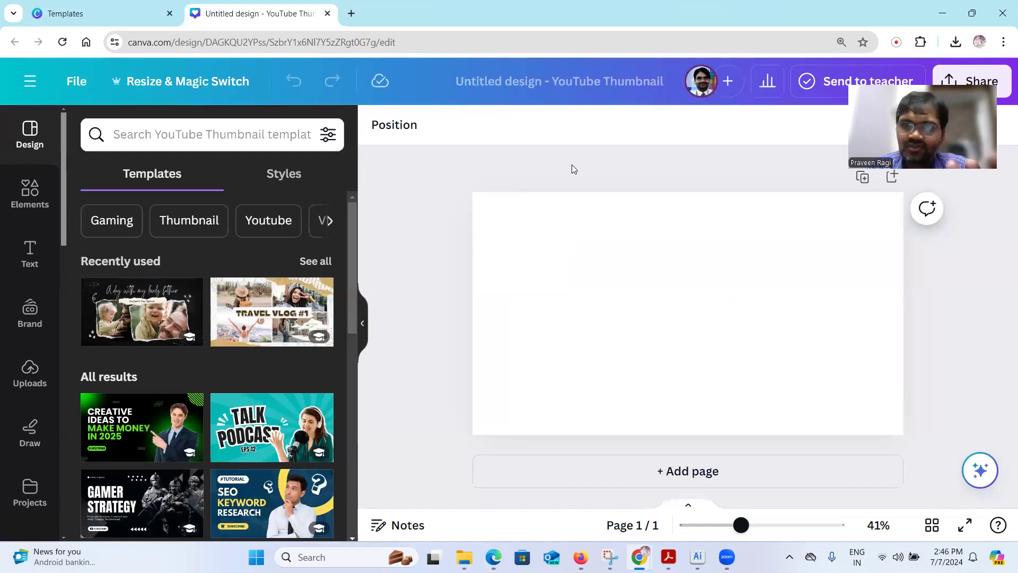
# Search the graphics elements for "celebration background".
pyautogui.click(29, 194)
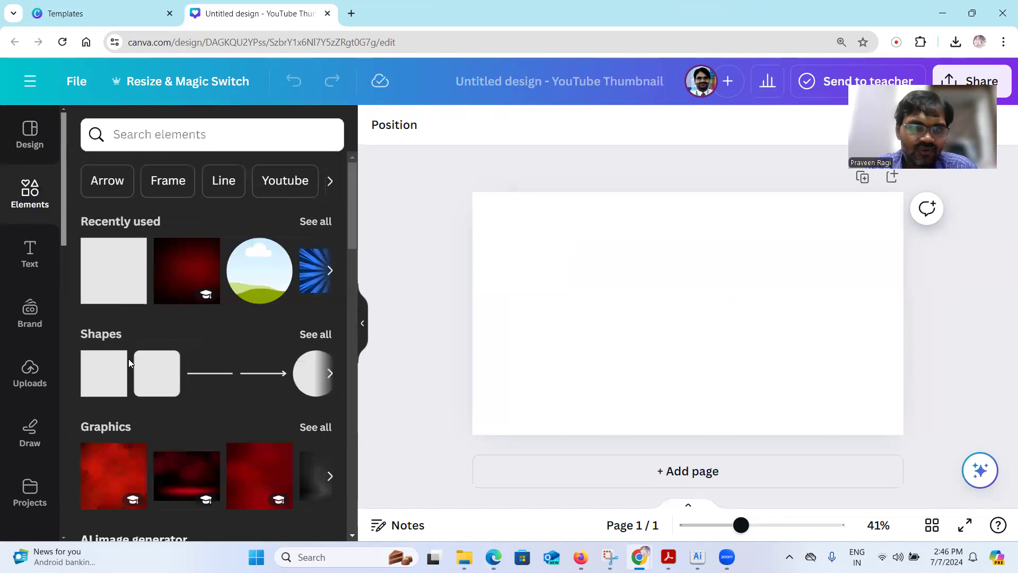
pyautogui.scroll(-2, 334, 386)
pyautogui.click(317, 364)
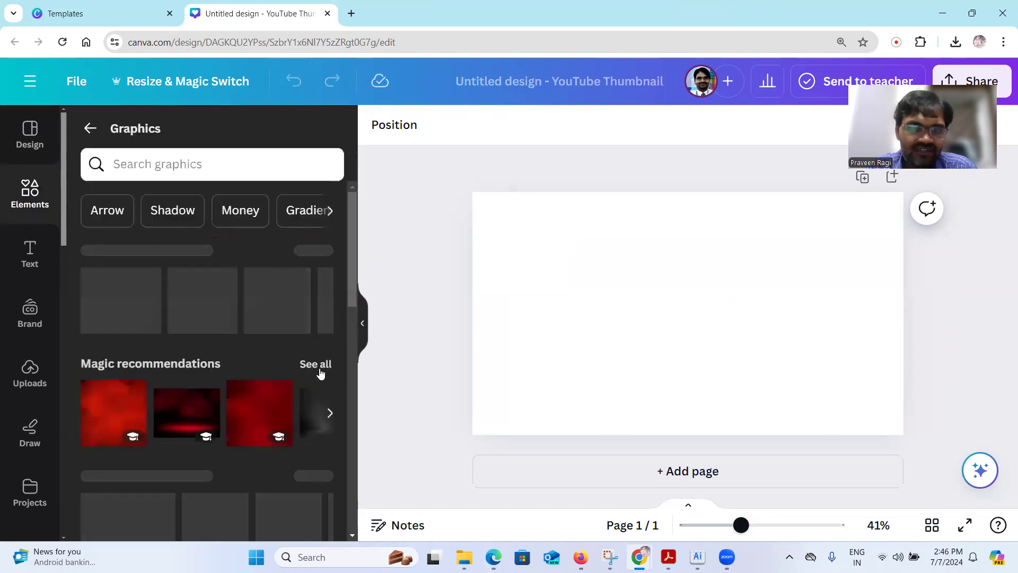
pyautogui.click(173, 166)
pyautogui.write('c')
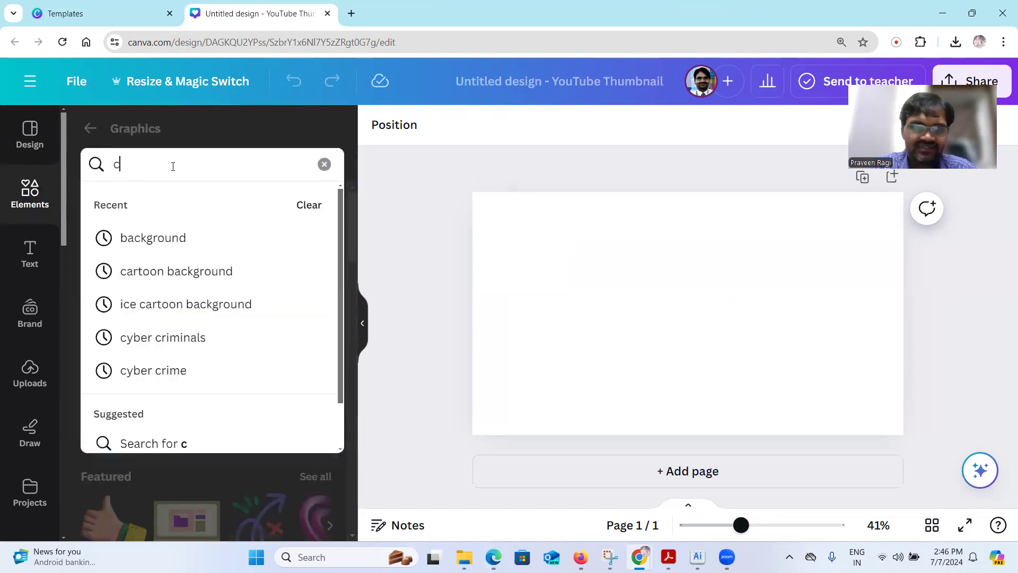
pyautogui.write('elebration background')
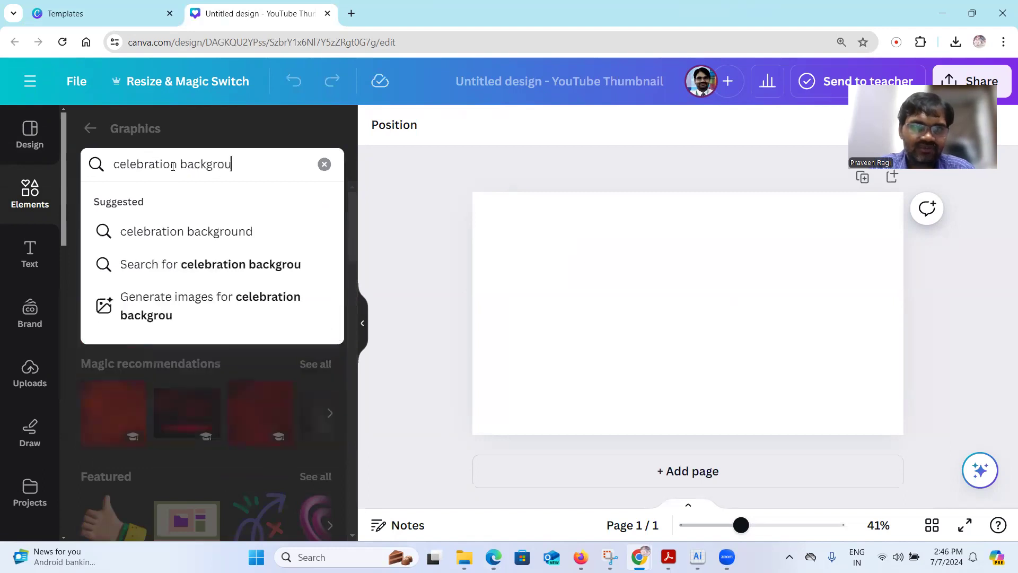
pyautogui.press('Return')
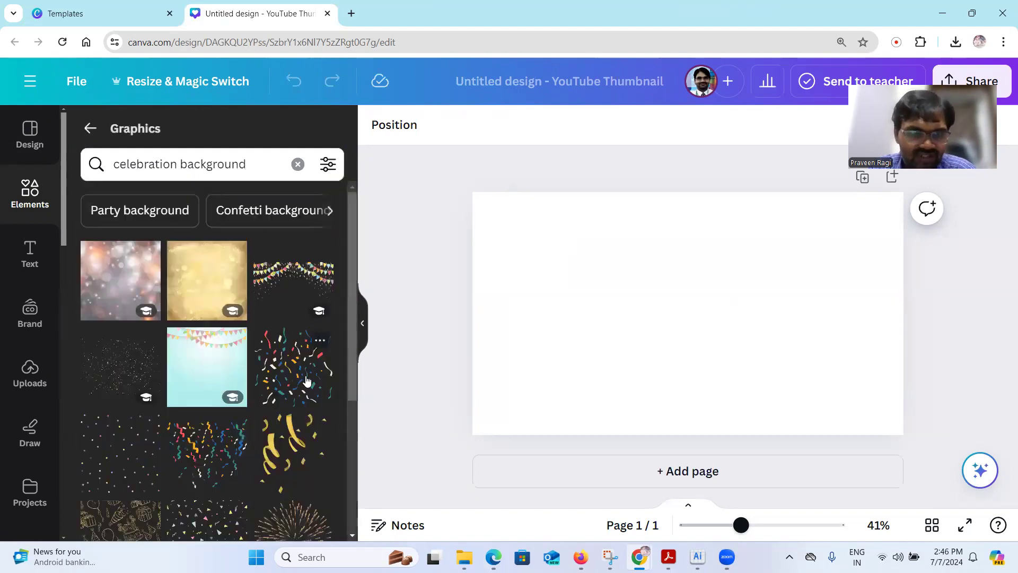
# Add the purple graphic with fireworks along its upper edge from the search results to the blank page.
pyautogui.scroll(-3, 286, 376)
pyautogui.scroll(-5, 297, 386)
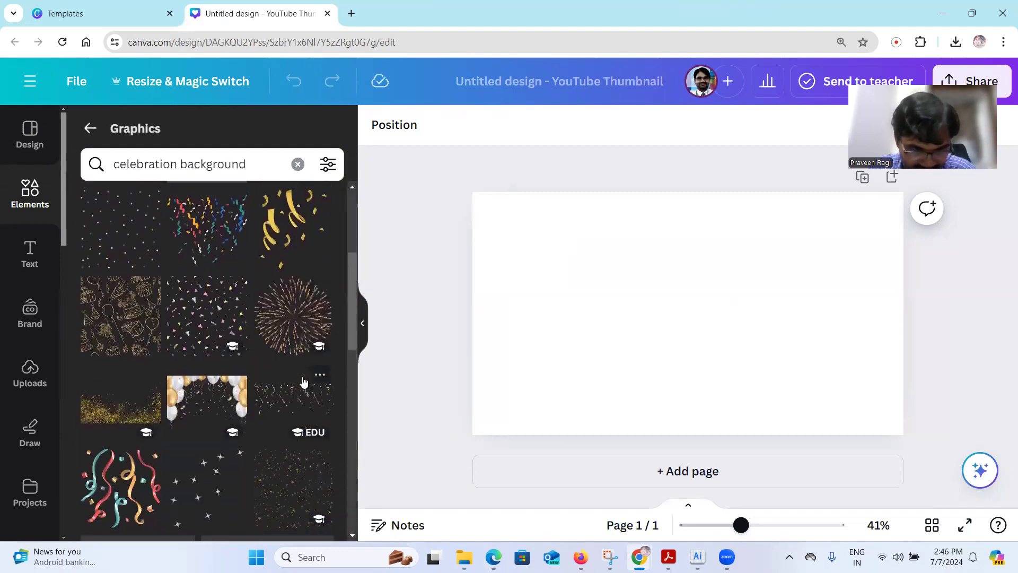
pyautogui.scroll(-5, 229, 367)
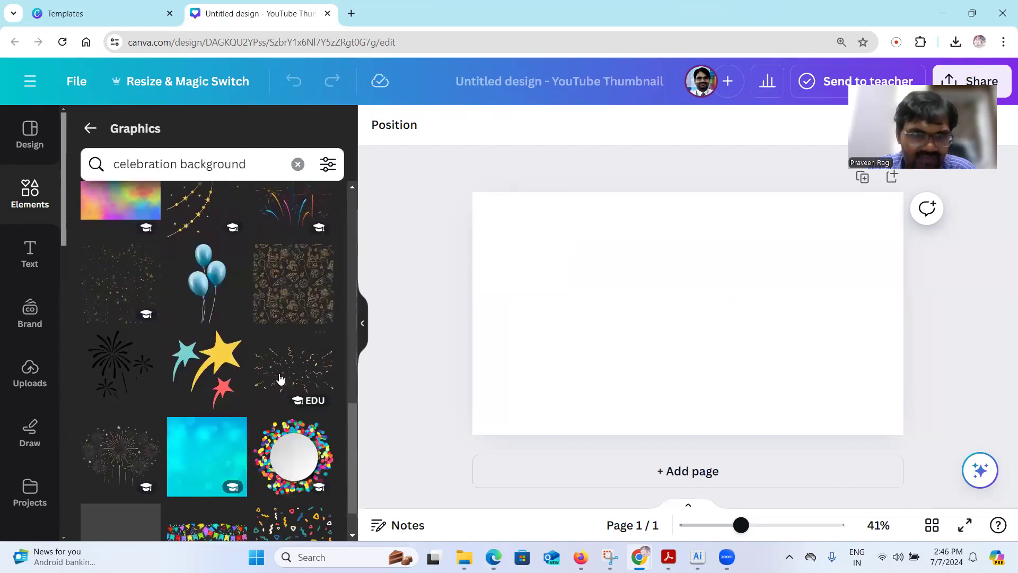
pyautogui.scroll(-5, 281, 378)
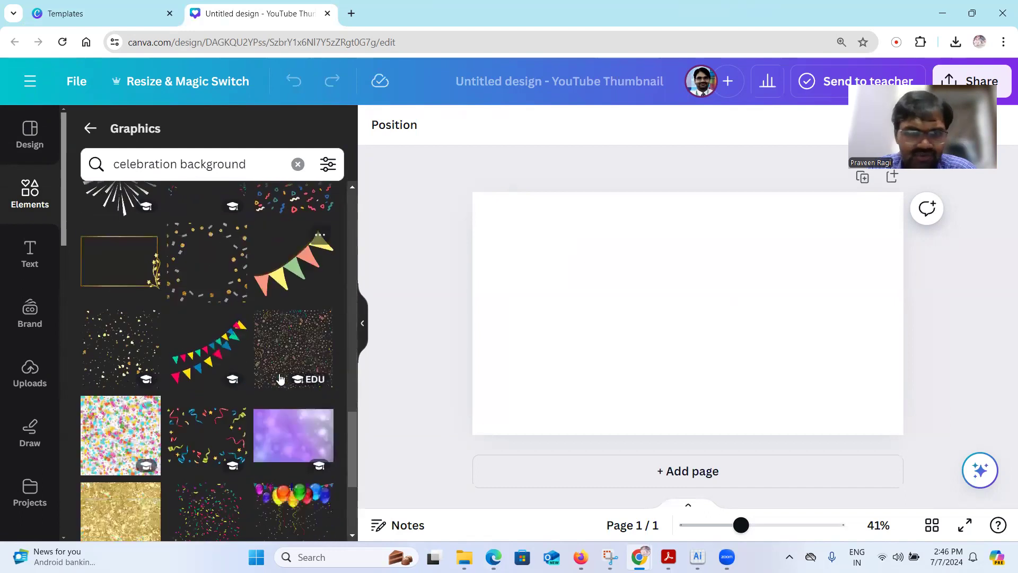
pyautogui.scroll(-5, 281, 378)
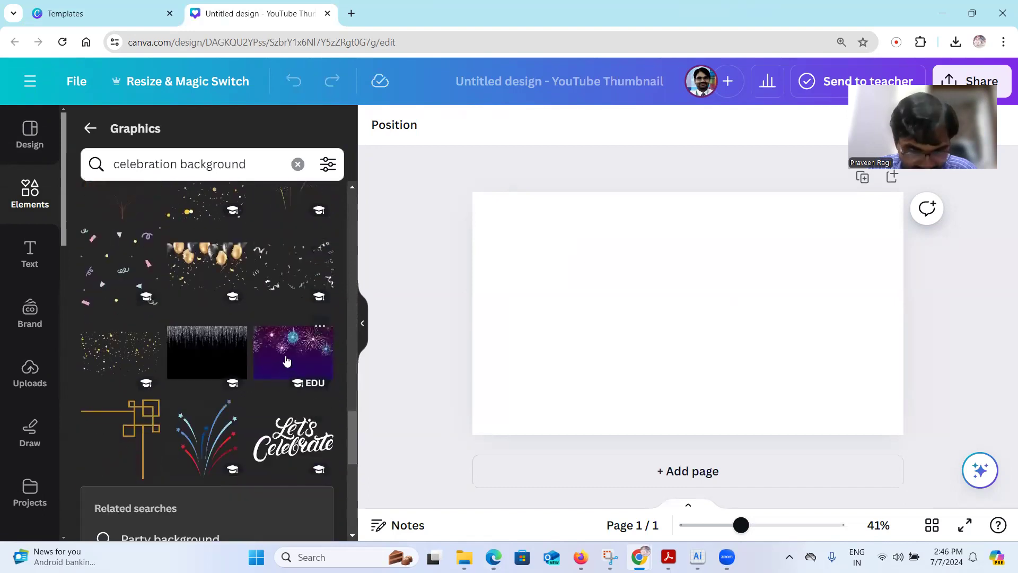
pyautogui.scroll(-4, 246, 390)
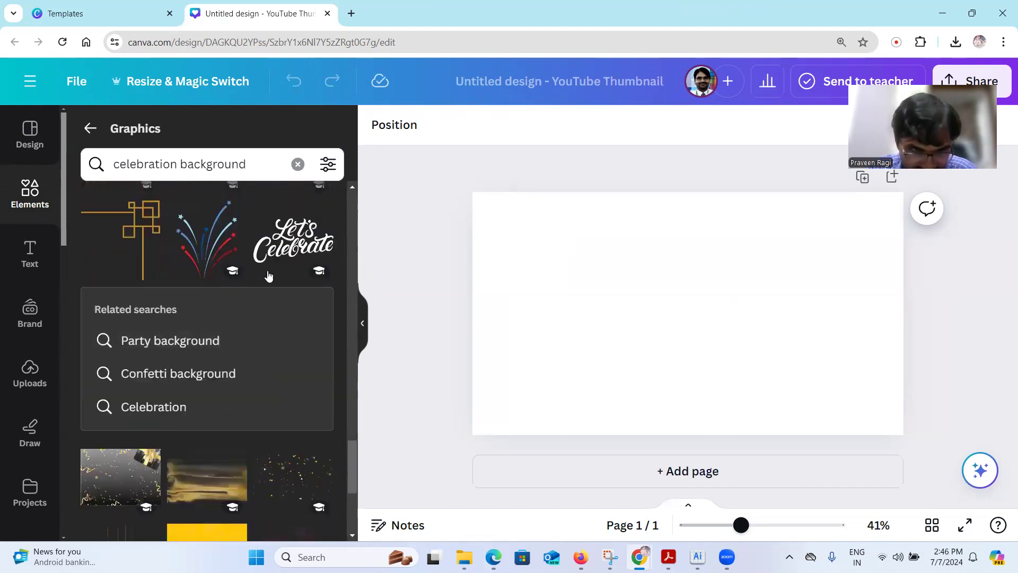
pyautogui.scroll(3, 279, 296)
pyautogui.moveTo(281, 294); pyautogui.dragTo(578, 297)
# Enlarge and reposition the fireworks graphic so it covers the whole page as the background.
pyautogui.moveTo(679, 294); pyautogui.dragTo(616, 226)
pyautogui.moveTo(770, 391); pyautogui.dragTo(909, 483)
pyautogui.moveTo(817, 406); pyautogui.dragTo(819, 301)
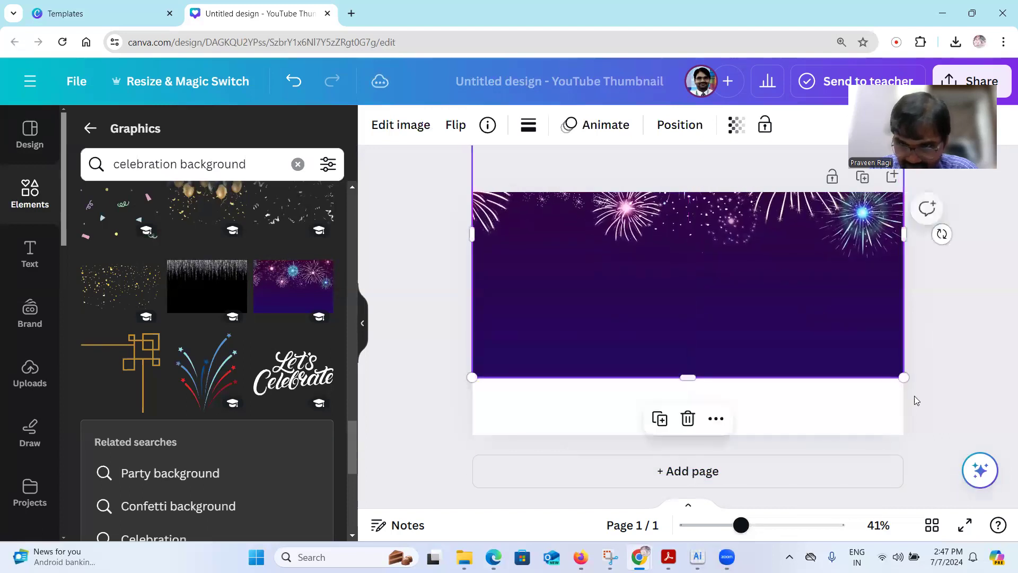
pyautogui.moveTo(904, 377); pyautogui.dragTo(994, 462)
pyautogui.moveTo(841, 364); pyautogui.dragTo(793, 354)
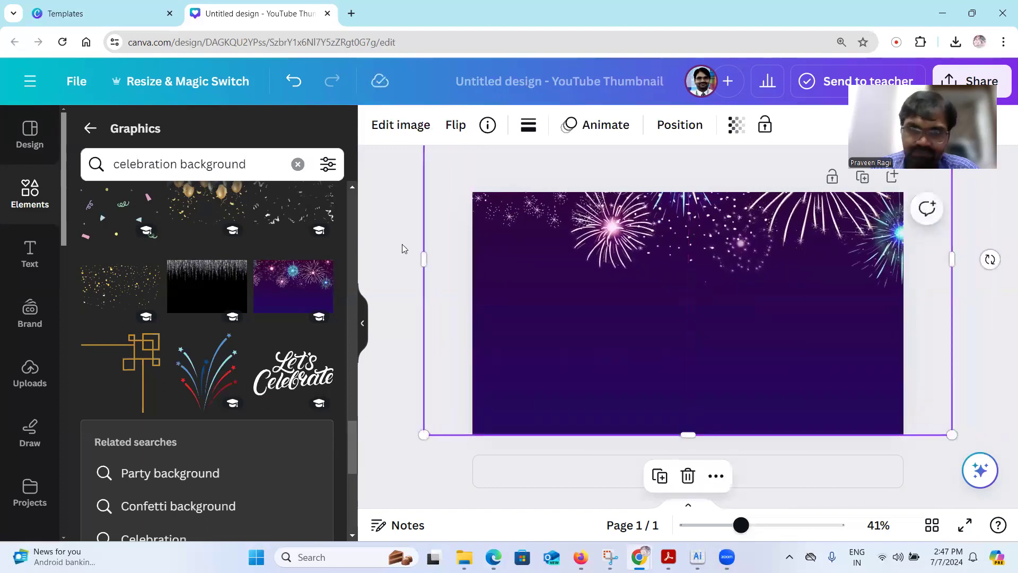
pyautogui.click(402, 245)
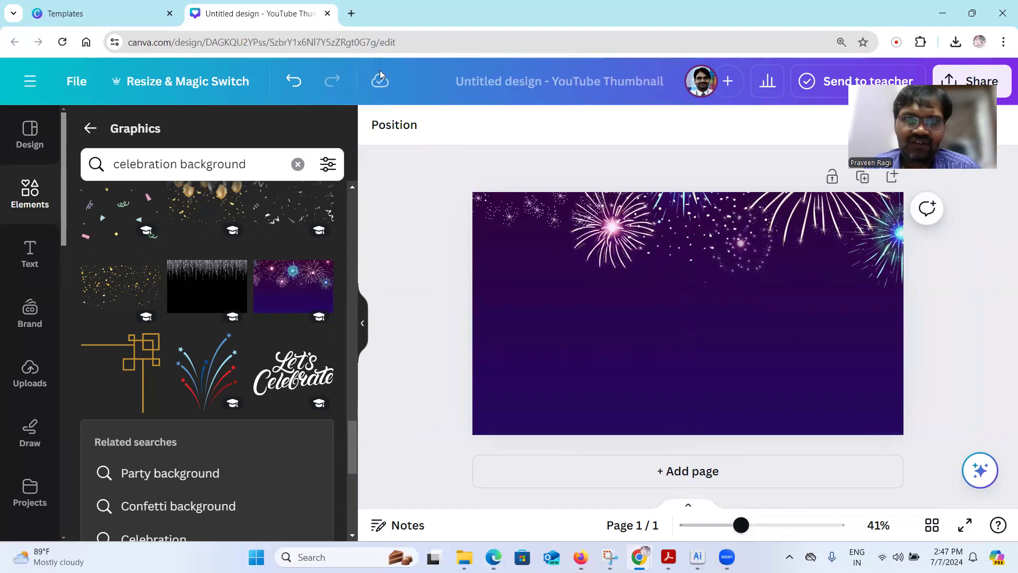
# Open Google in a new browser tab and search for "celebration background".
pyautogui.click(351, 13)
pyautogui.write('ww')
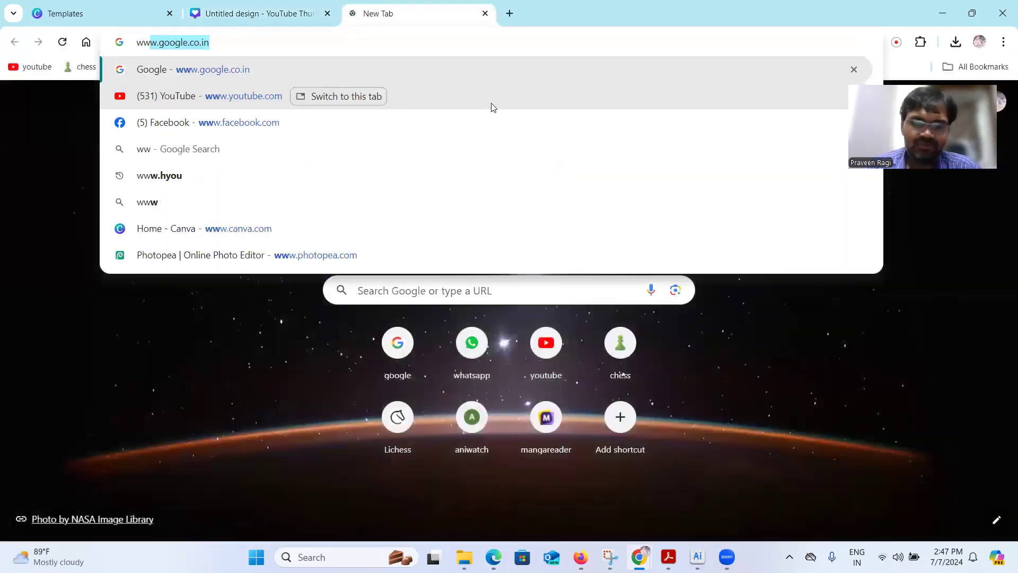
pyautogui.press('Return')
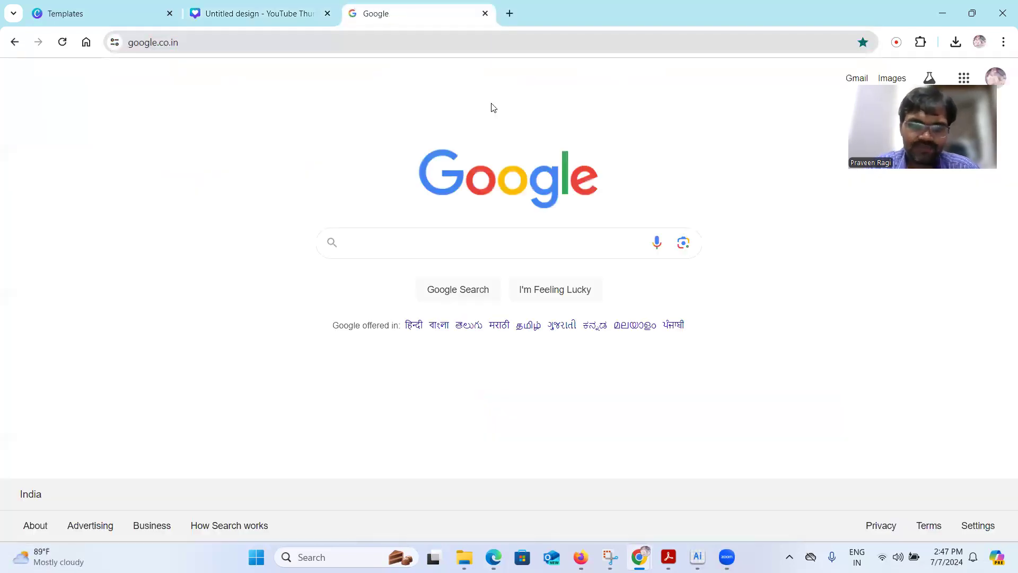
pyautogui.write('celebration background')
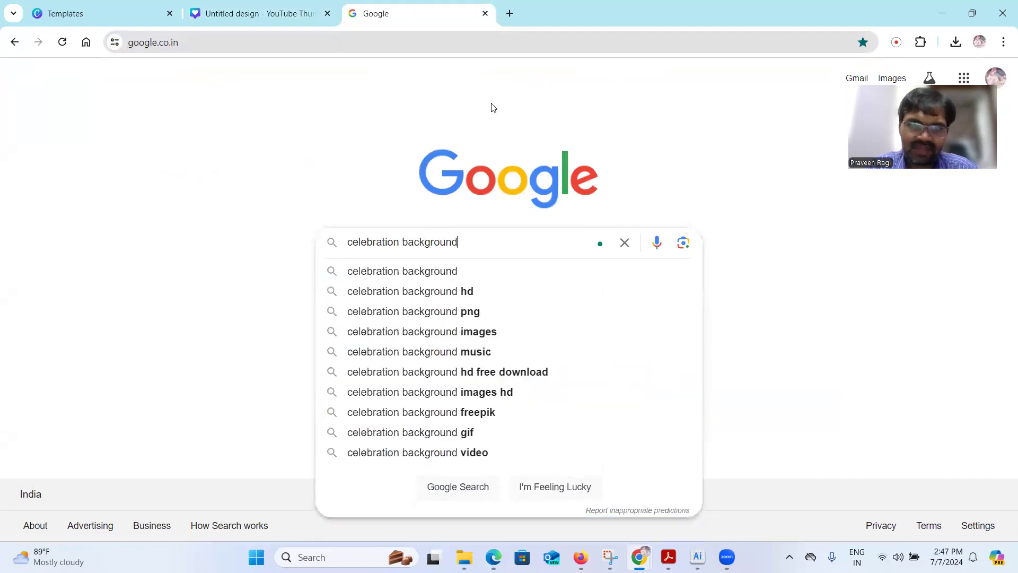
pyautogui.press('Return')
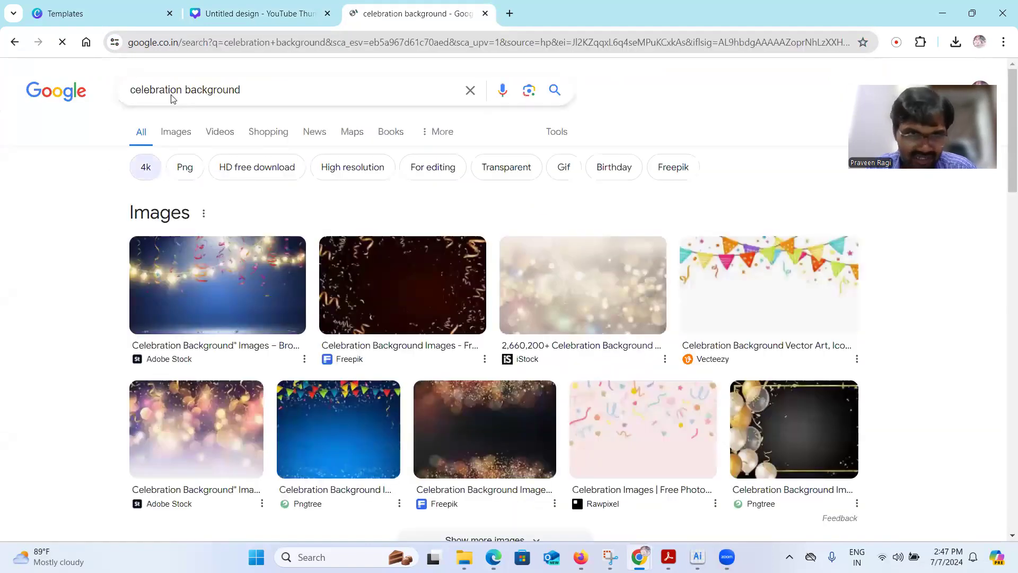
# Open the Freepik "Celebration Background Images" result in a new tab and switch to it.
pyautogui.scroll(-4, 339, 170)
pyautogui.scroll(-2, 181, 281)
pyautogui.rightClick(182, 281)
pyautogui.click(228, 292)
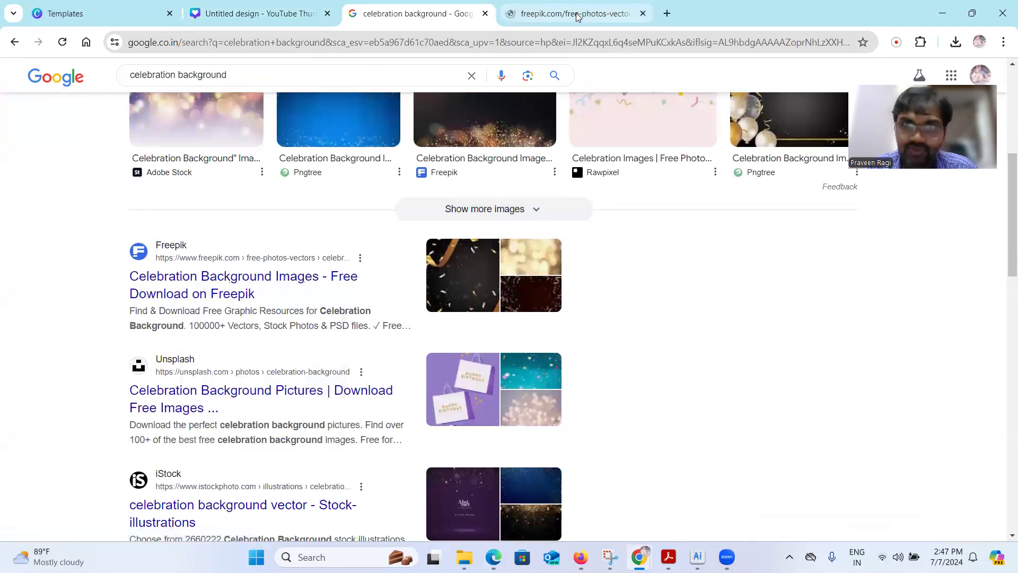
pyautogui.click(580, 14)
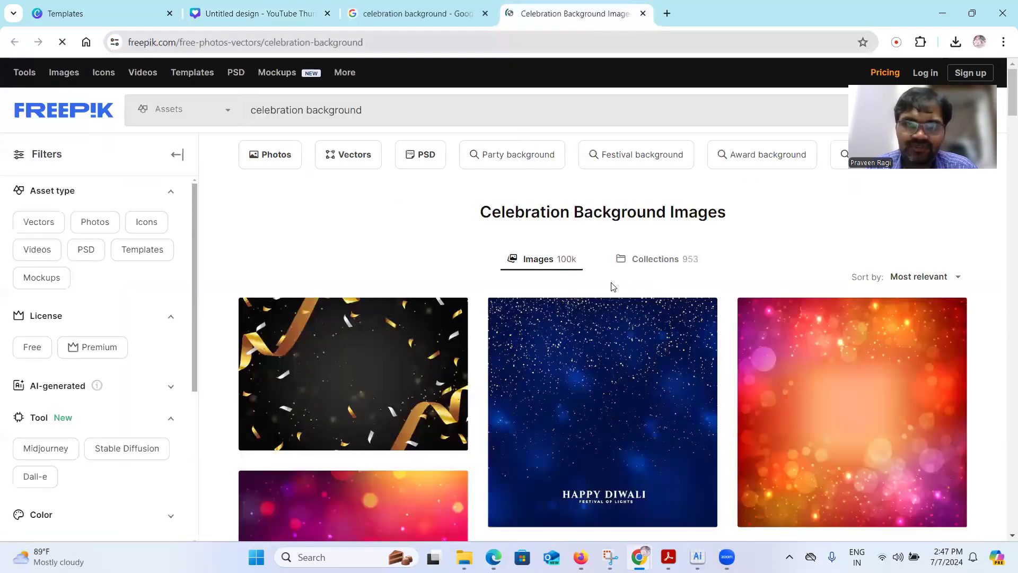
# Open the blue Happy Diwali background image from the Freepik results in a new tab.
pyautogui.scroll(-2, 873, 377)
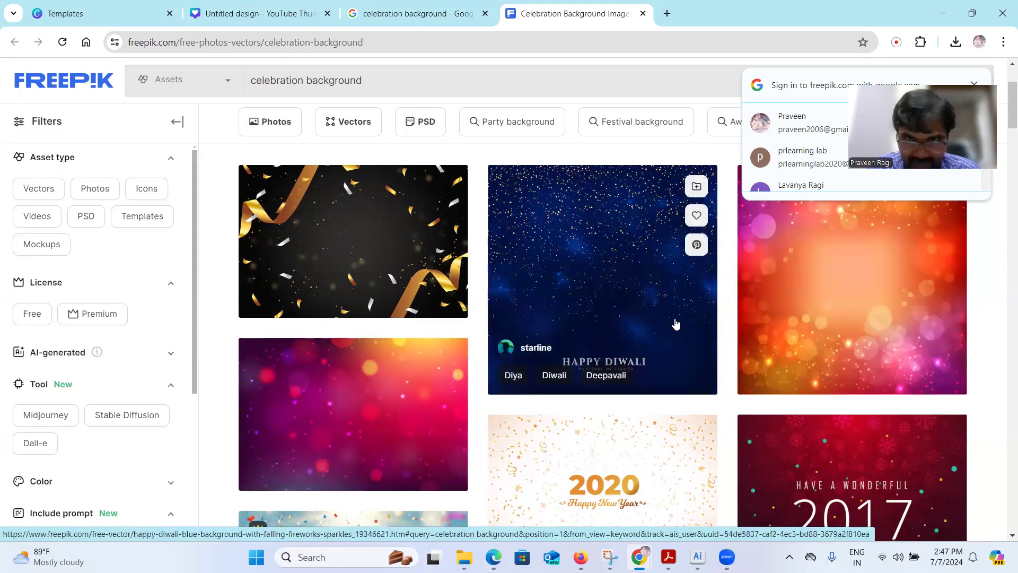
pyautogui.rightClick(574, 206)
pyautogui.click(642, 217)
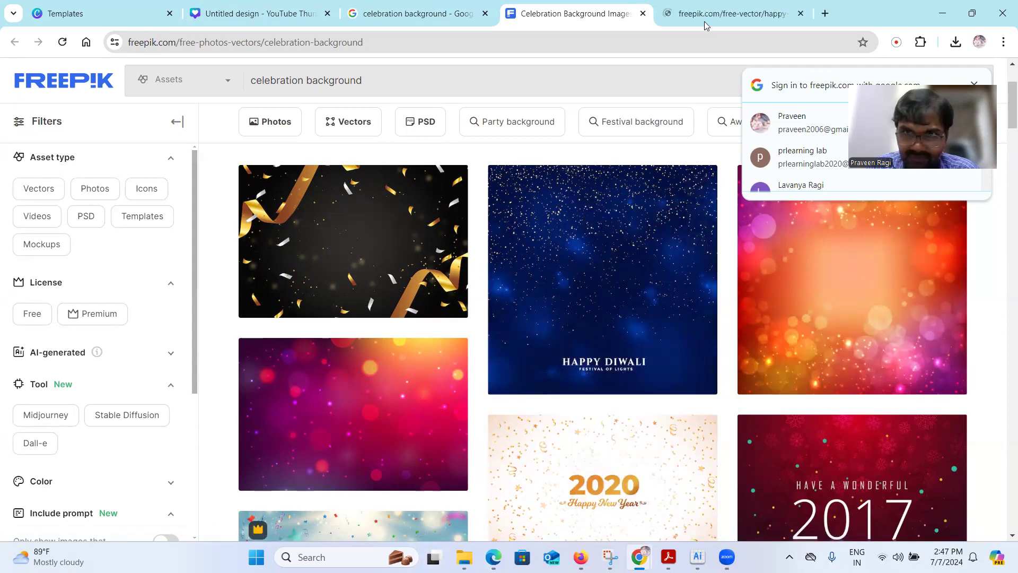
# Download the blue Happy Diwali background from Freepik for free and show the downloaded zip in its folder.
pyautogui.click(704, 16)
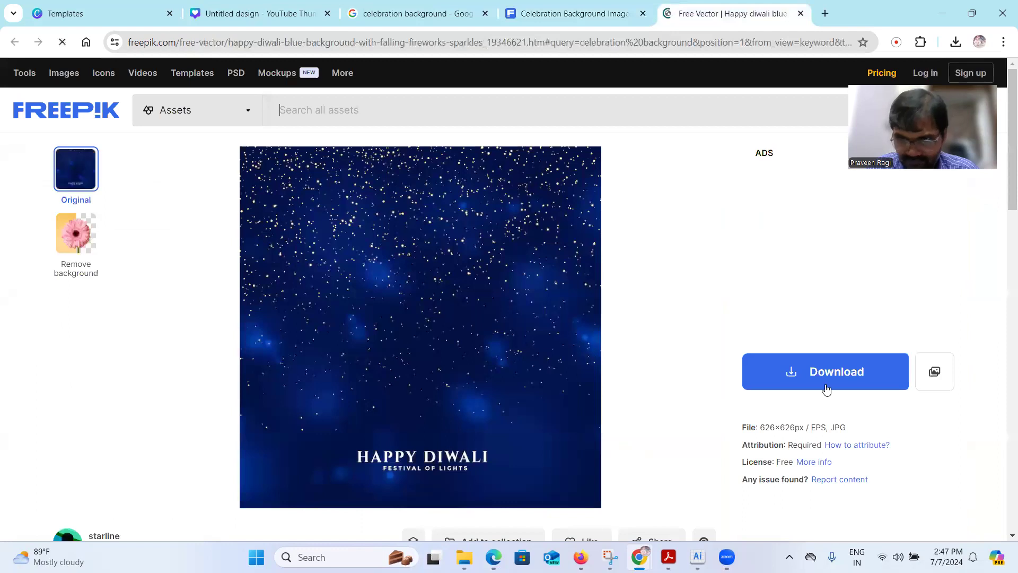
pyautogui.click(825, 379)
pyautogui.scroll(-2, 875, 458)
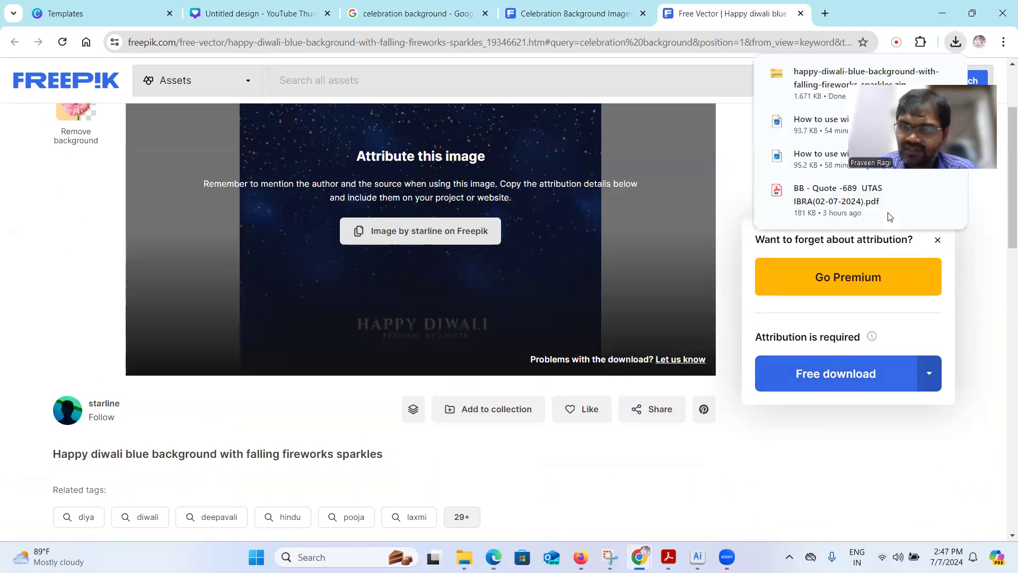
pyautogui.click(919, 74)
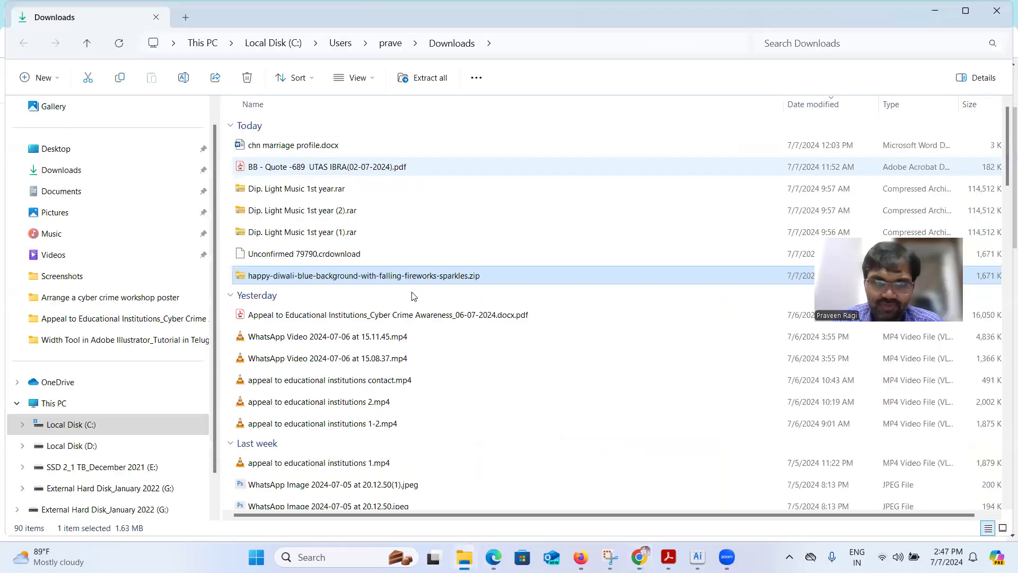
# Extract happy-diwali-blue-background-with-falling-fireworks-sparkles.zip into its own folder within Downloads.
pyautogui.rightClick(325, 279)
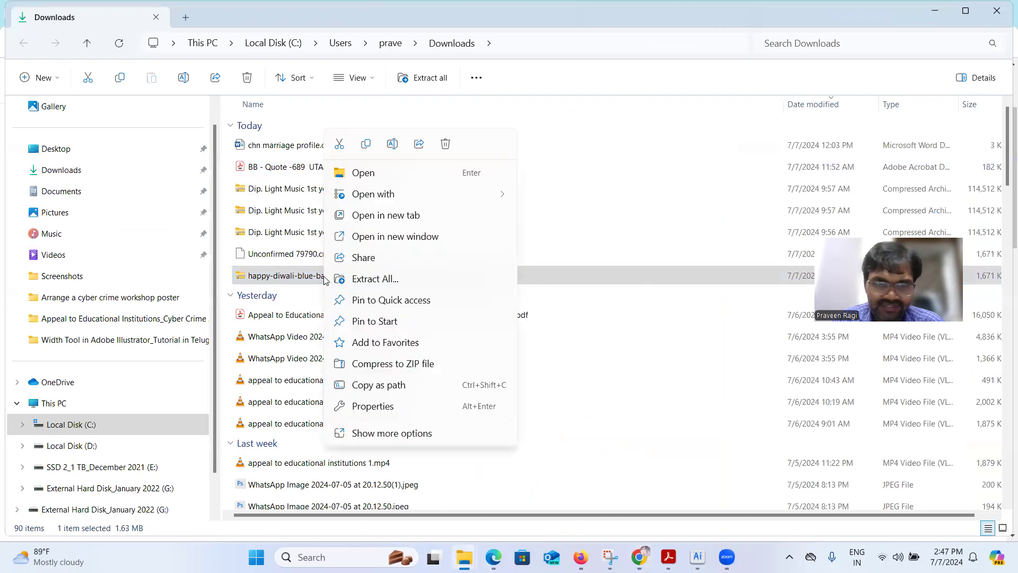
pyautogui.click(375, 279)
pyautogui.click(613, 412)
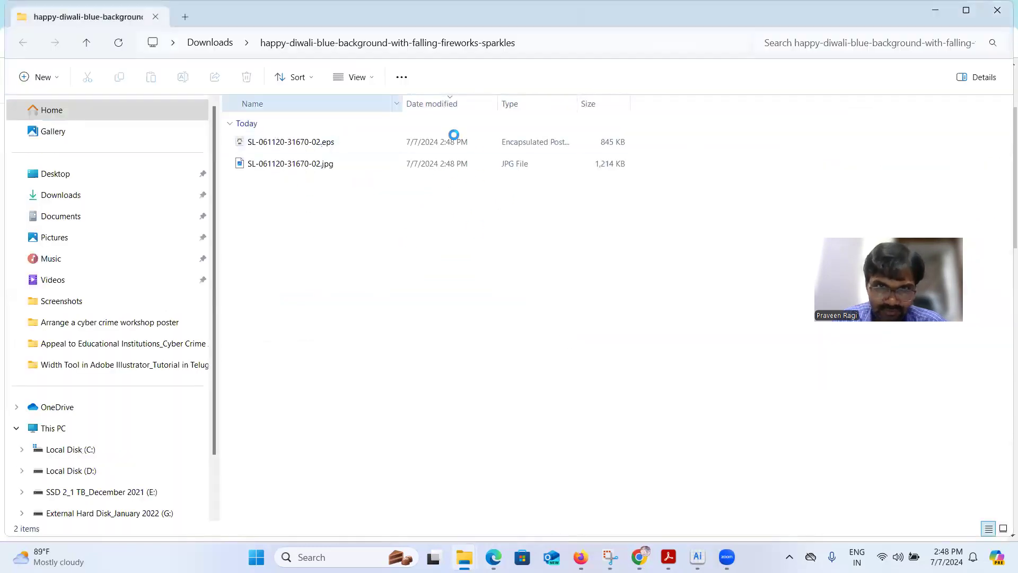
# Copy the path of the extracted folder containing the EPS and JPG versions of the background.
pyautogui.click(318, 145)
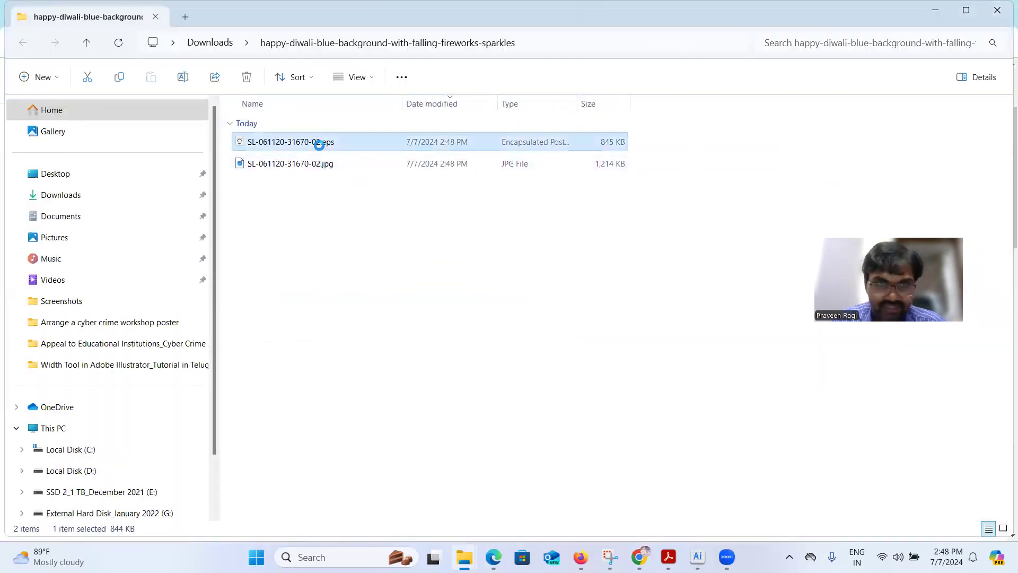
pyautogui.click(326, 165)
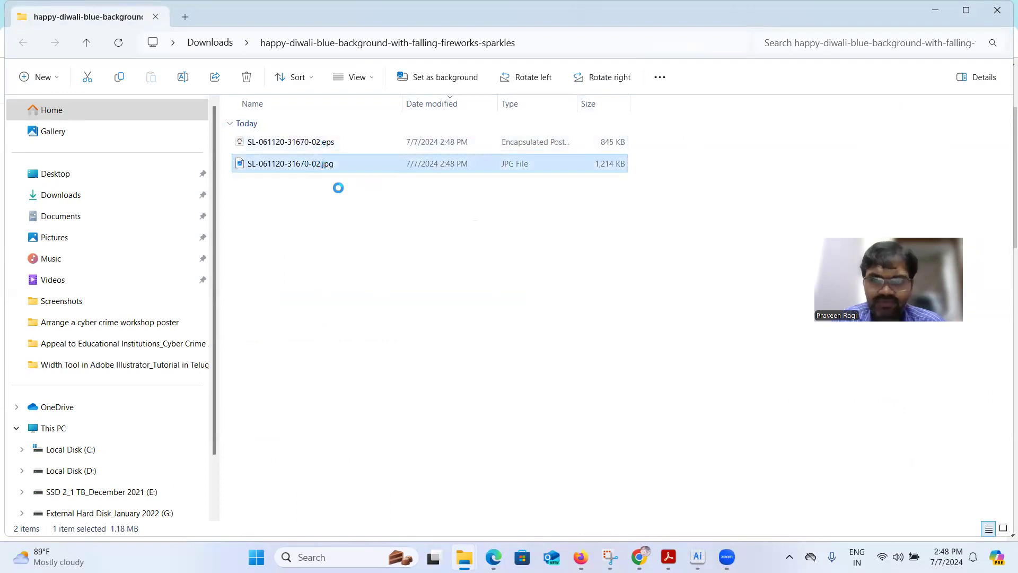
pyautogui.click(396, 225)
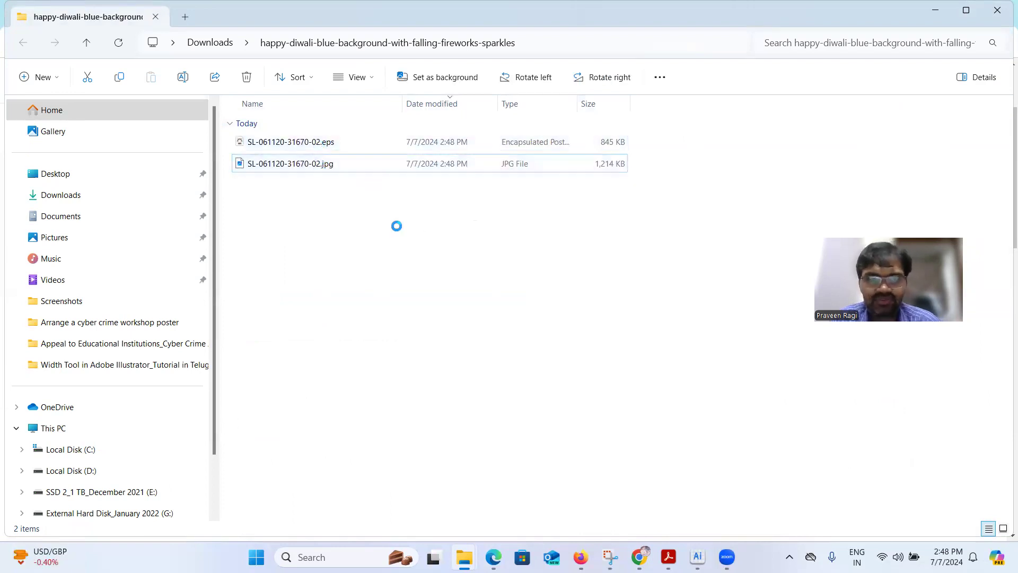
pyautogui.click(553, 46)
pyautogui.hotkey('ctrl', 'c')
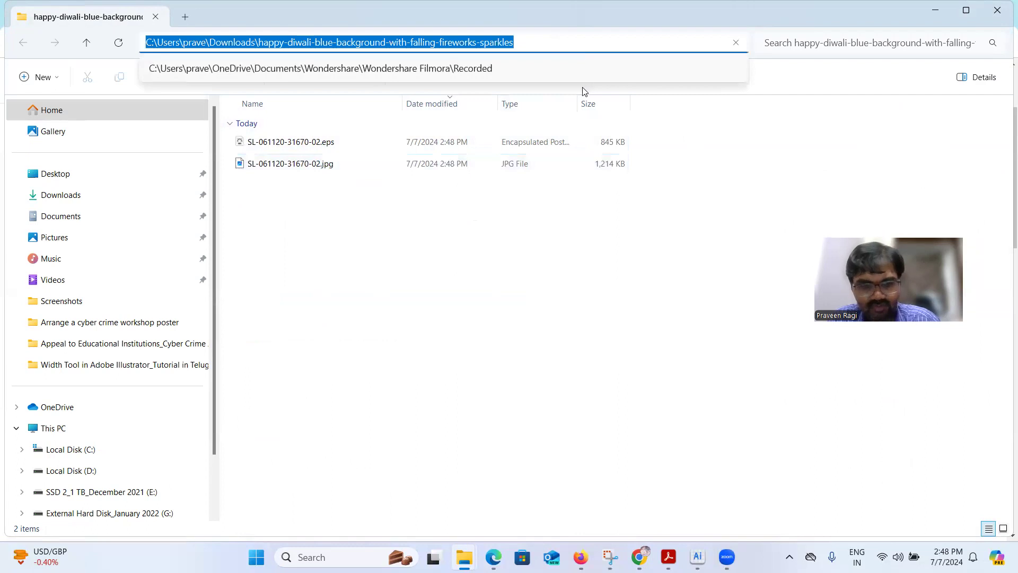
pyautogui.click(468, 329)
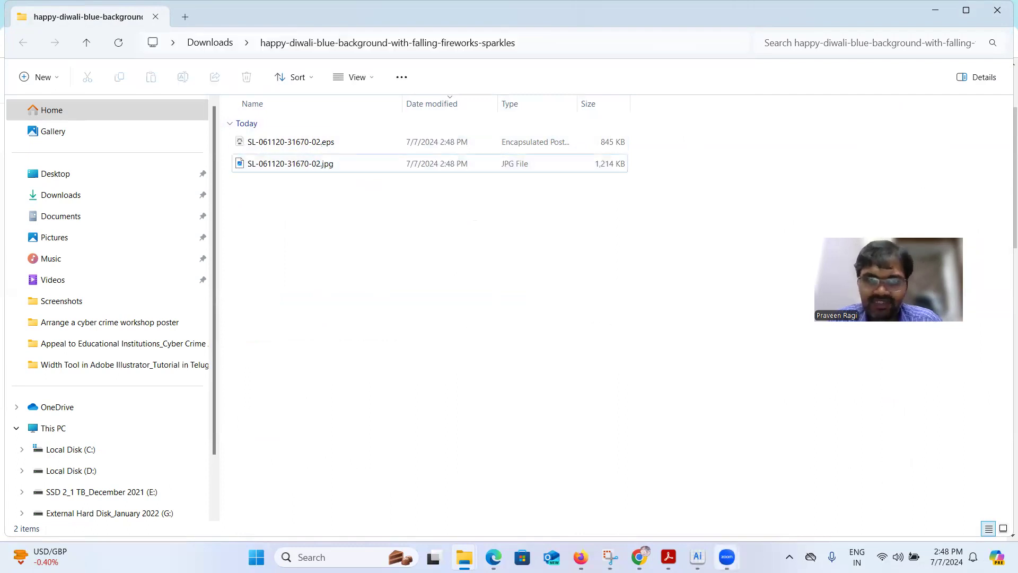
# Switch back to the untitled YouTube thumbnail design in Canva.
pyautogui.hotkey('alt', 'Tab')
pyautogui.press('Tab')
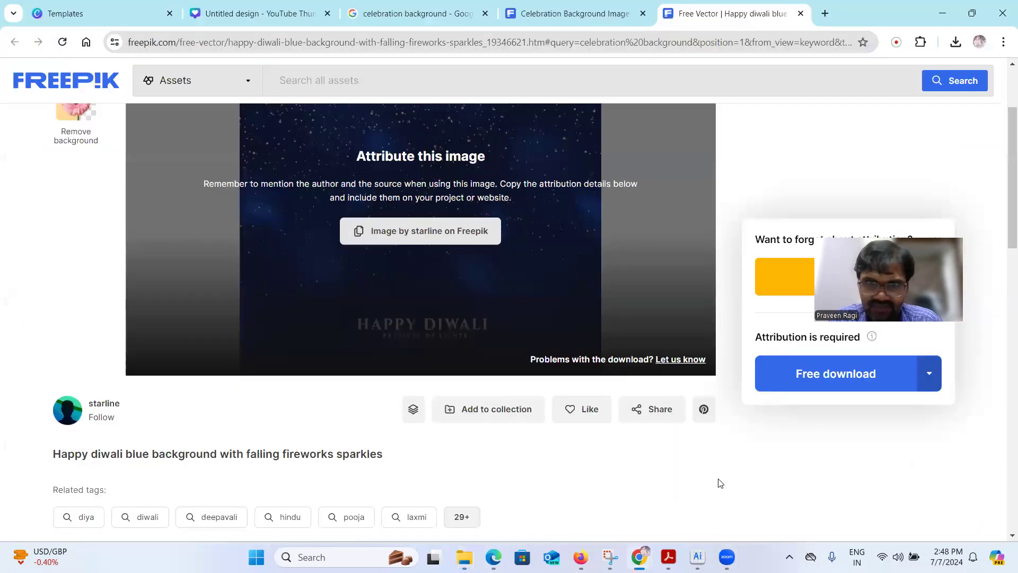
pyautogui.hotkey('alt', 'Tab')
pyautogui.press('Tab')
pyautogui.press('Tab')
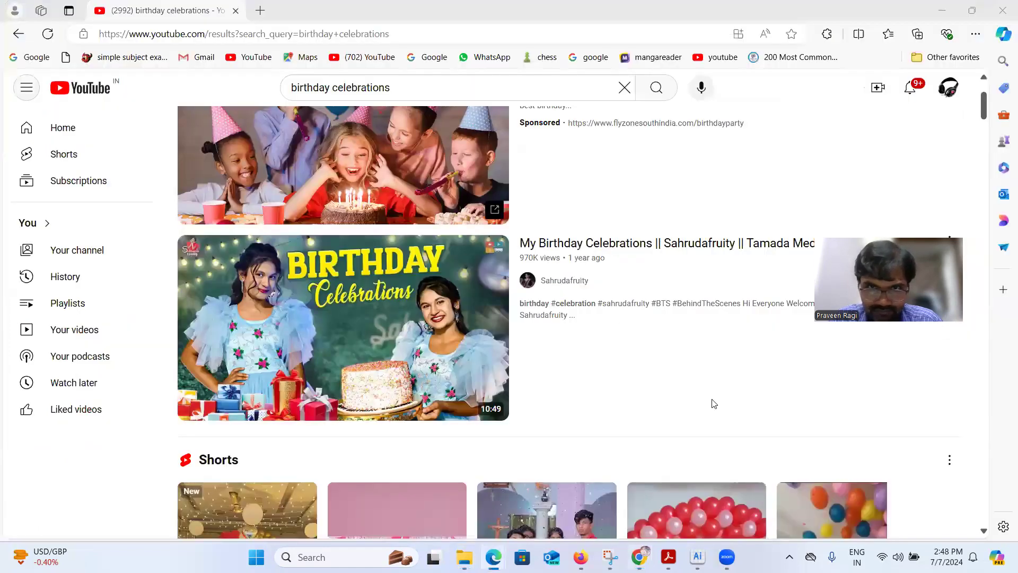
pyautogui.hotkey('alt', 'Tab')
pyautogui.press('Tab')
pyautogui.hotkey('shift', 'Tab')
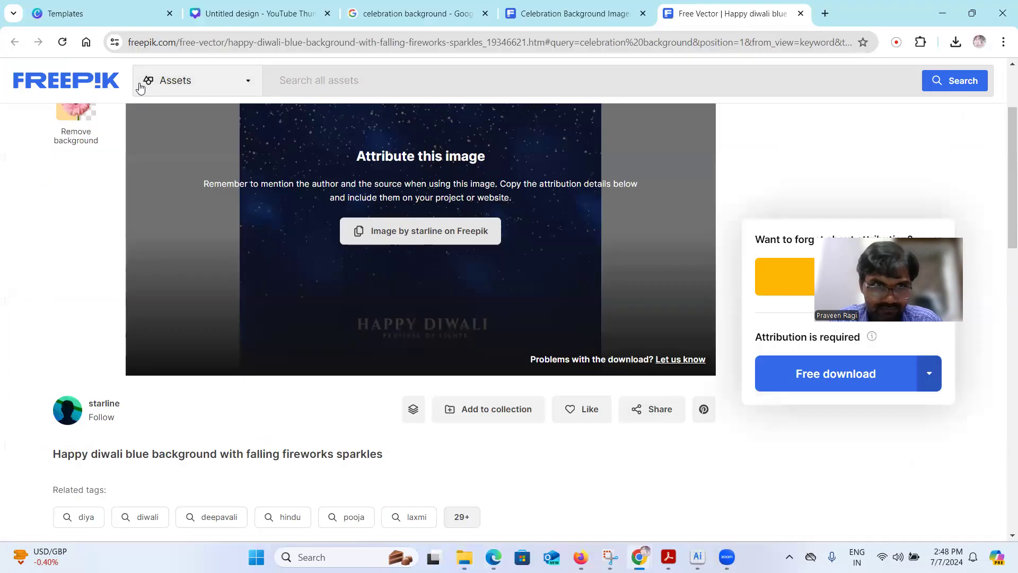
pyautogui.click(559, 13)
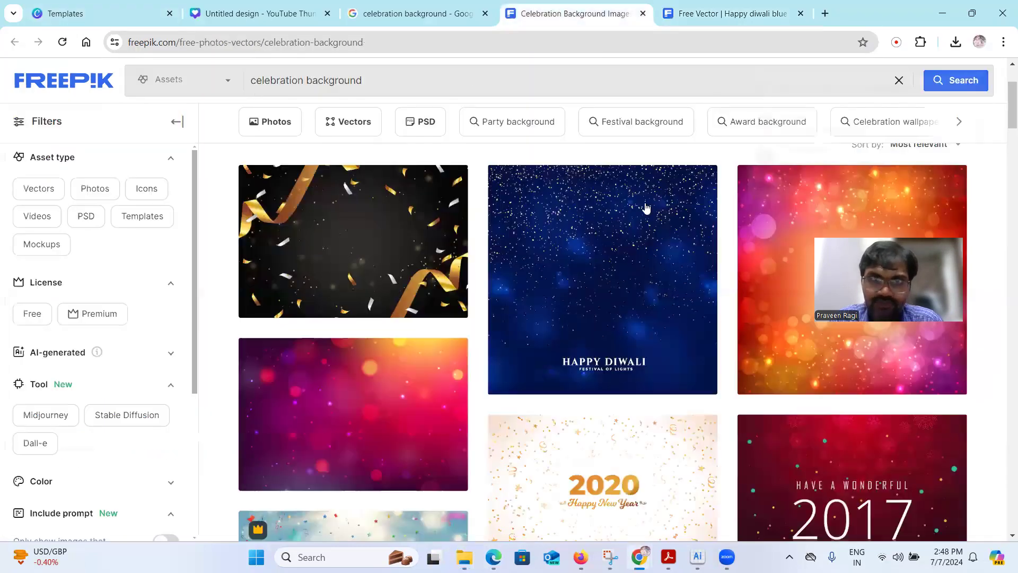
pyautogui.click(419, 13)
pyautogui.click(228, 14)
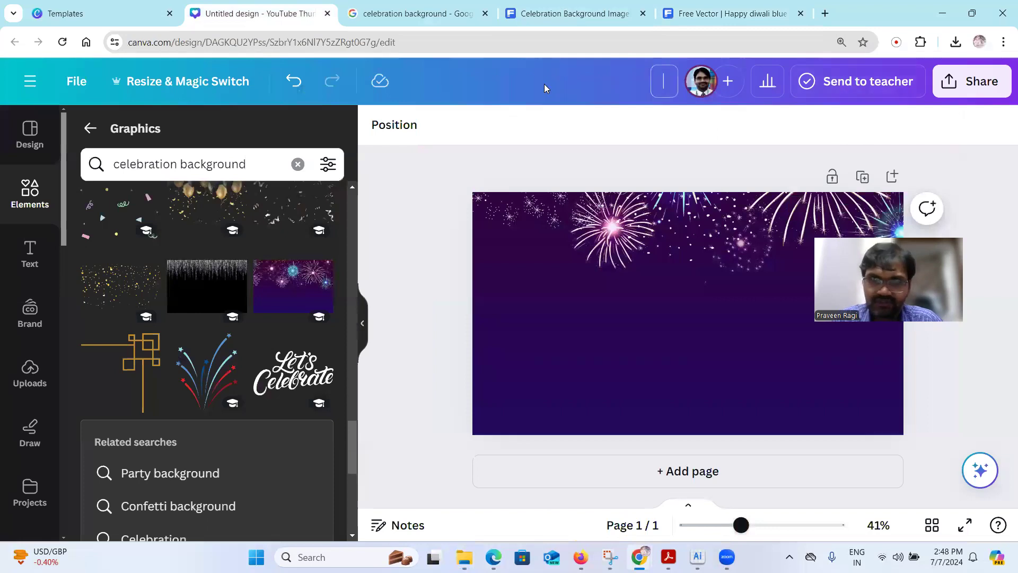
# Rename the design as "Birthday Celebrations Thumbnail".
pyautogui.write('Birthday Ce')
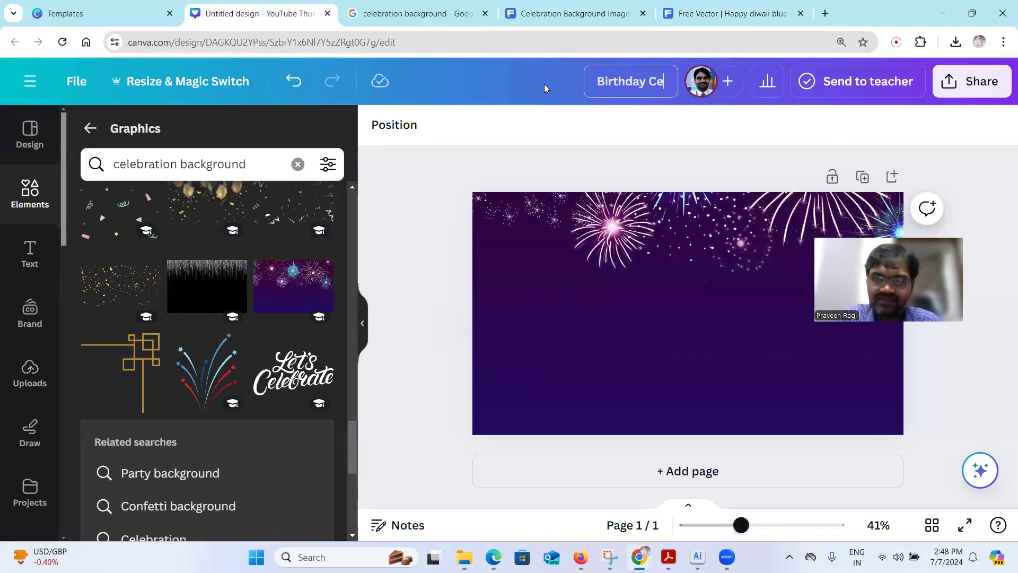
pyautogui.write('lebrations Thum')
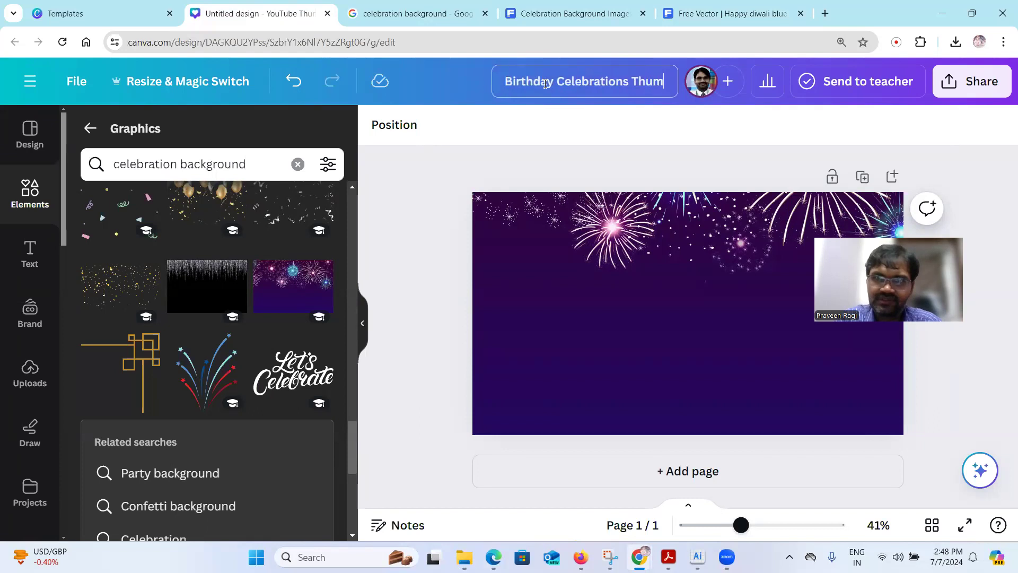
pyautogui.write('bnail')
pyautogui.click(387, 206)
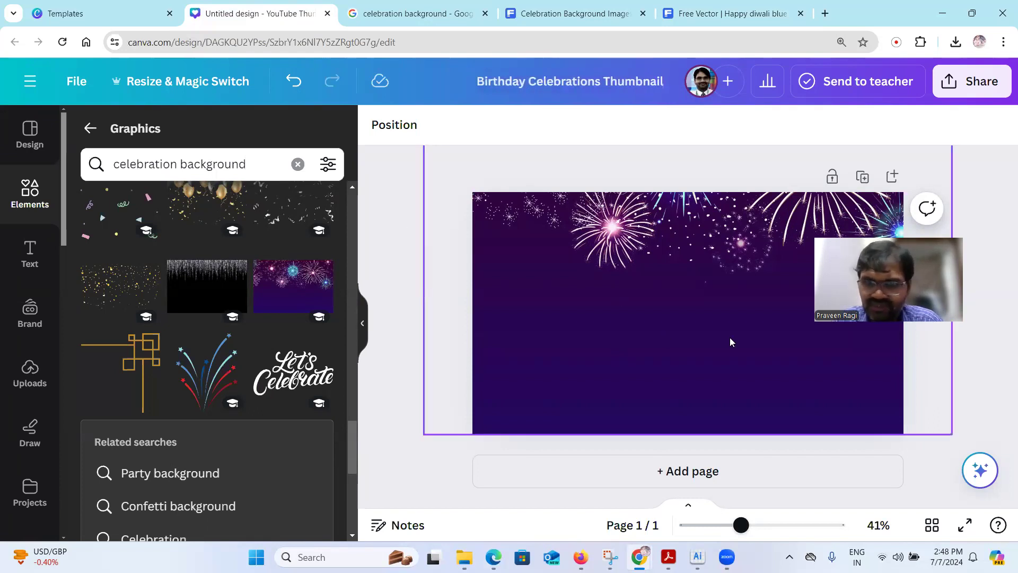
pyautogui.click(716, 282)
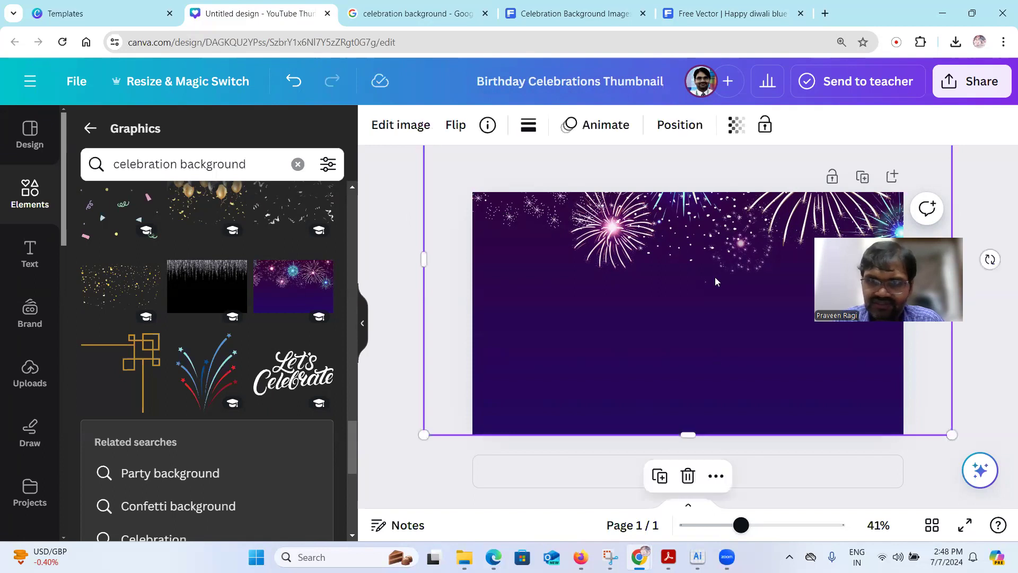
pyautogui.press('Delete')
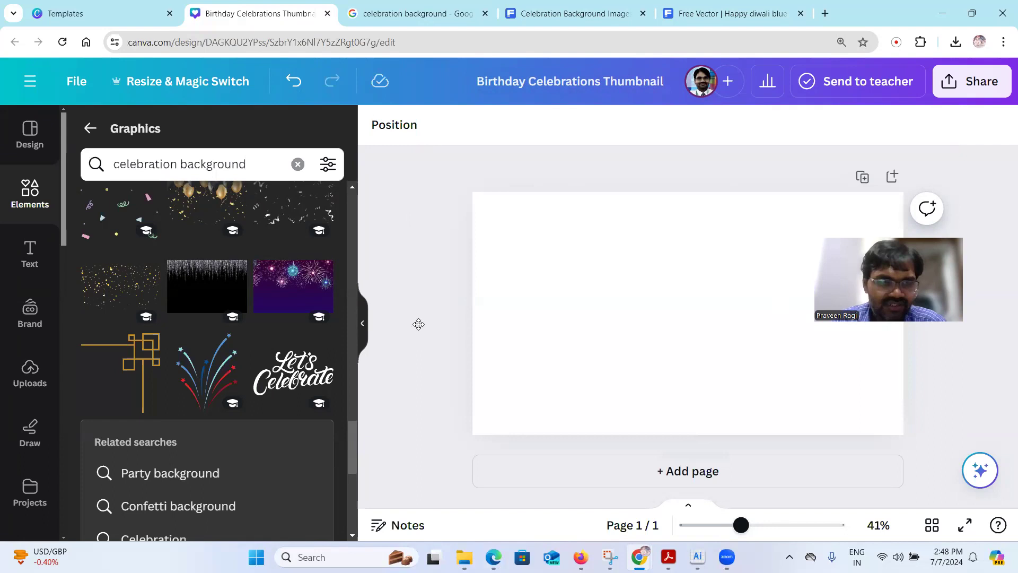
pyautogui.click(21, 371)
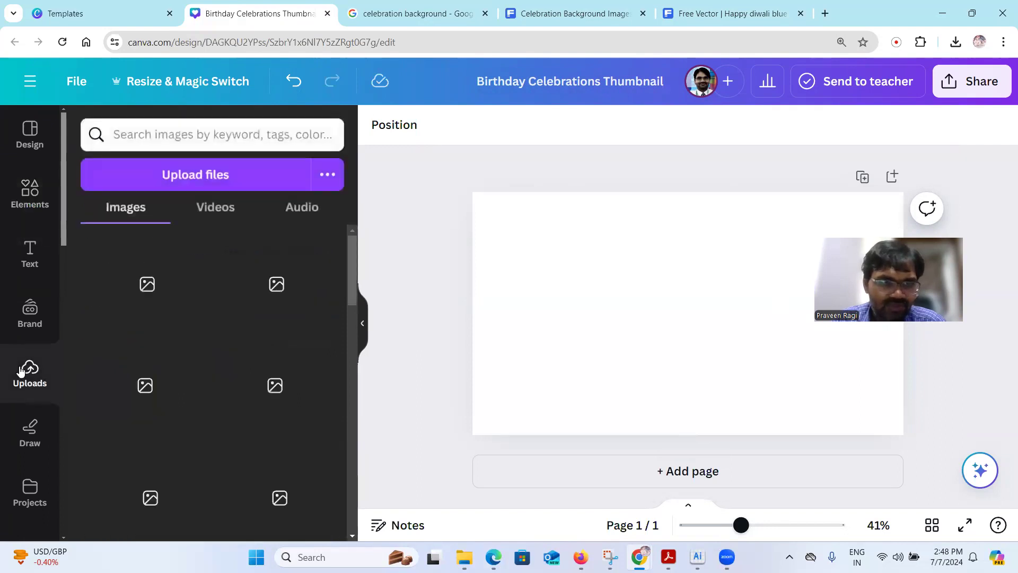
pyautogui.click(211, 174)
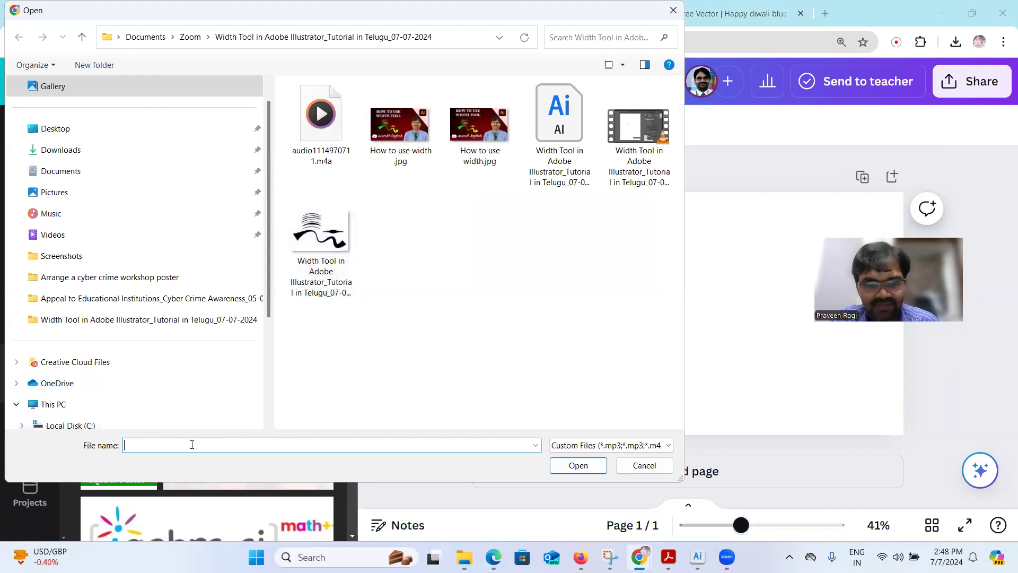
pyautogui.hotkey('ctrl', 'v')
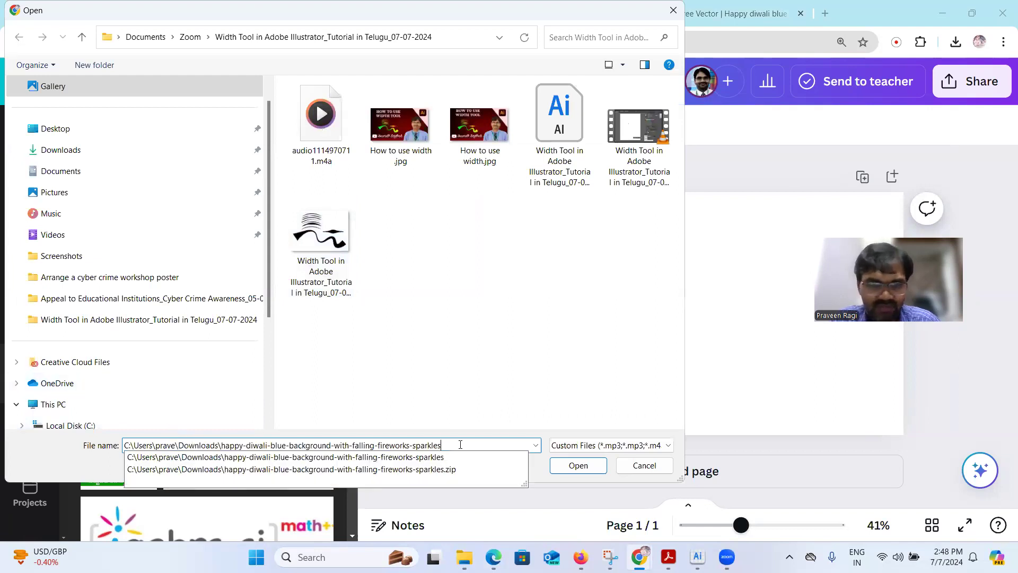
pyautogui.click(579, 467)
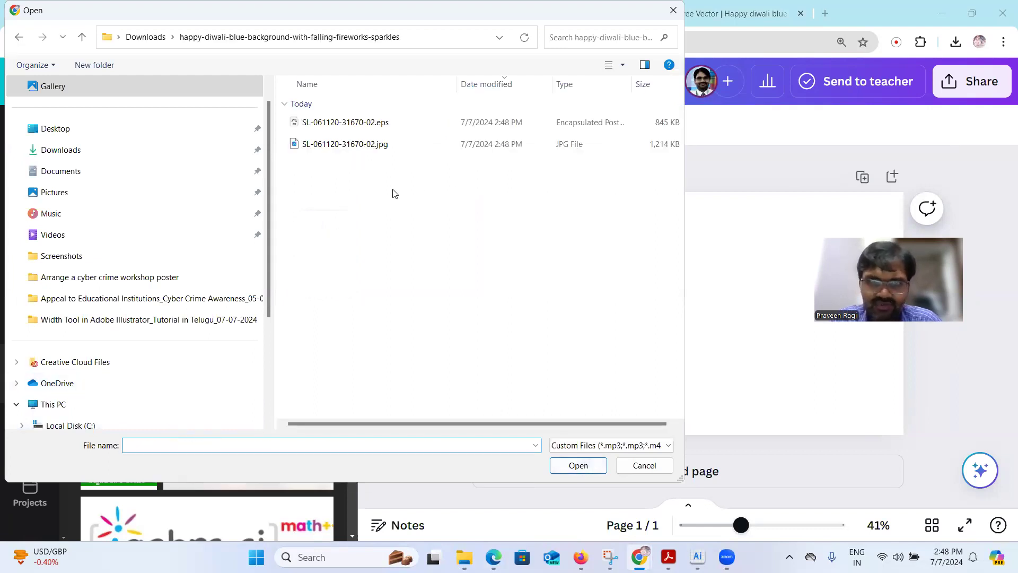
pyautogui.click(338, 144)
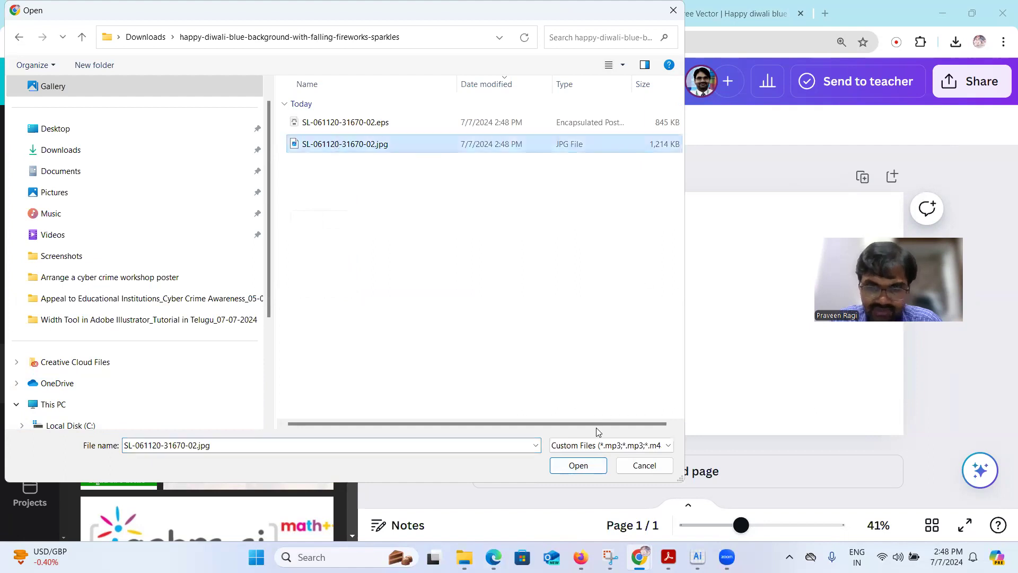
pyautogui.click(578, 465)
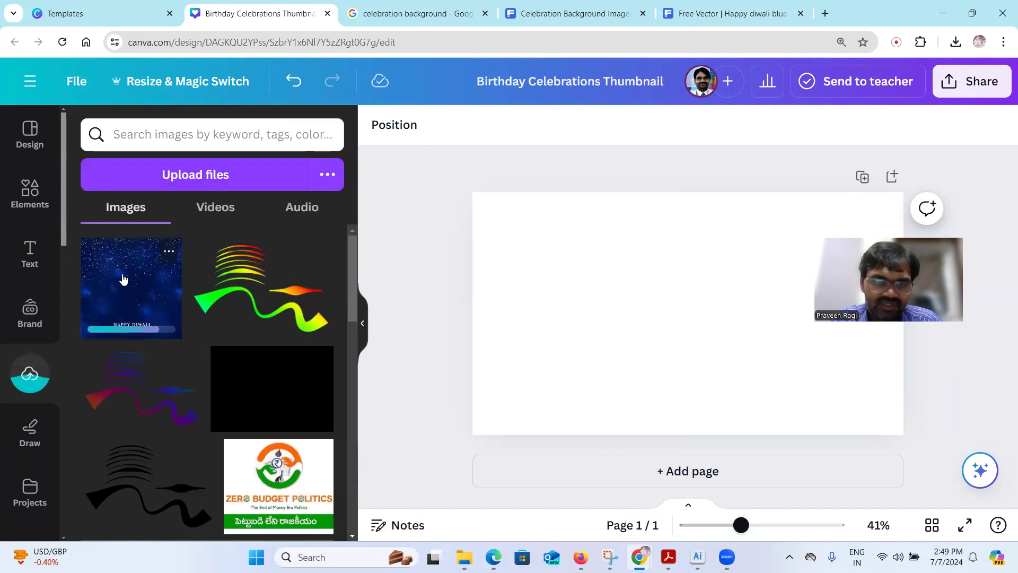
# Place the uploaded blue Diwali image on the page, enlarging and shifting it to cover the page without its text.
pyautogui.moveTo(135, 284); pyautogui.dragTo(549, 248)
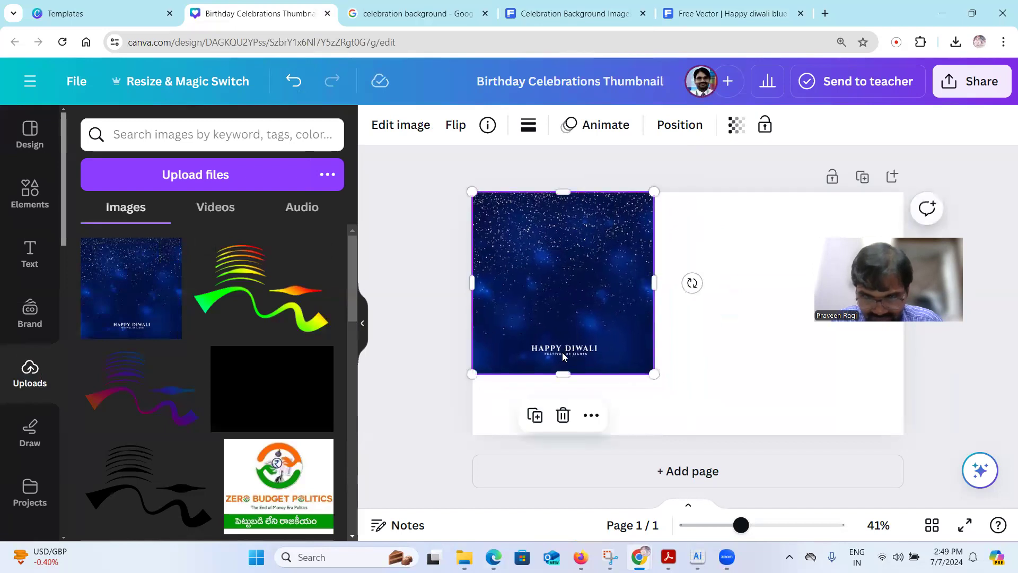
pyautogui.moveTo(652, 374); pyautogui.dragTo(918, 508)
pyautogui.moveTo(702, 387); pyautogui.dragTo(695, 355)
pyautogui.click(419, 223)
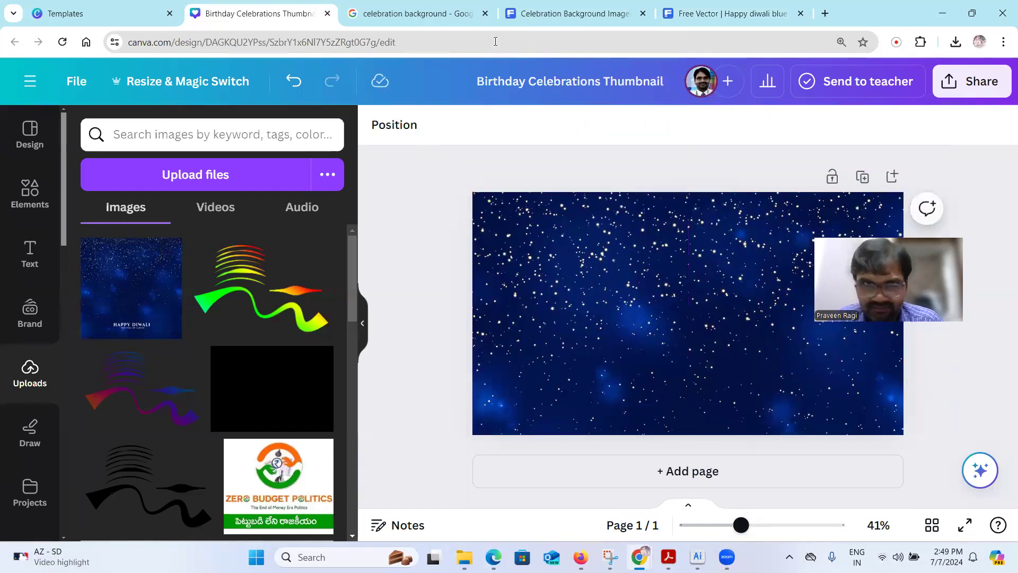
# Examine the reference "Birthday Celebrations" thumbnail in the YouTube results in Edge, and return to the Canva design.
pyautogui.press('super+Tab')
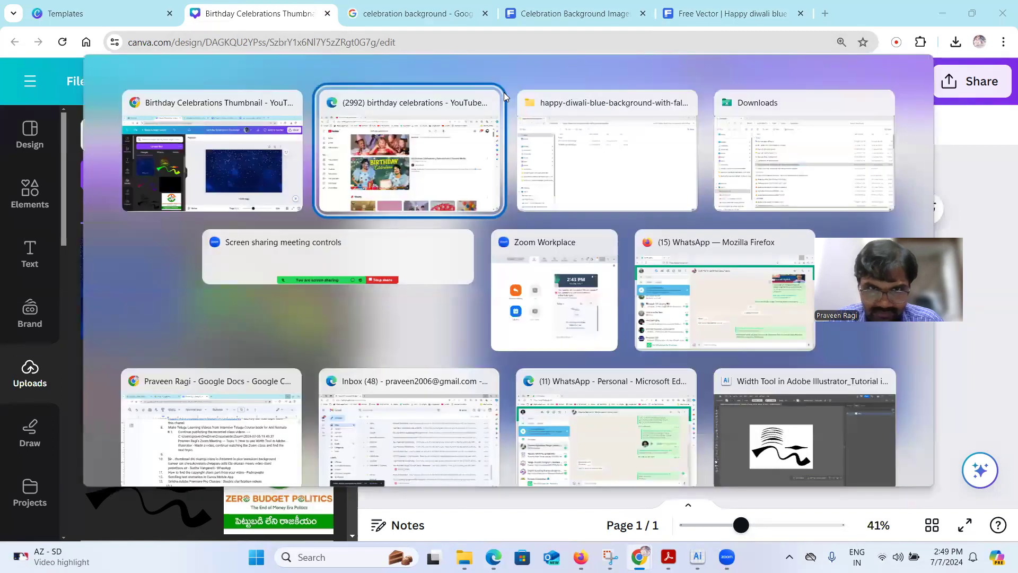
pyautogui.click(502, 97)
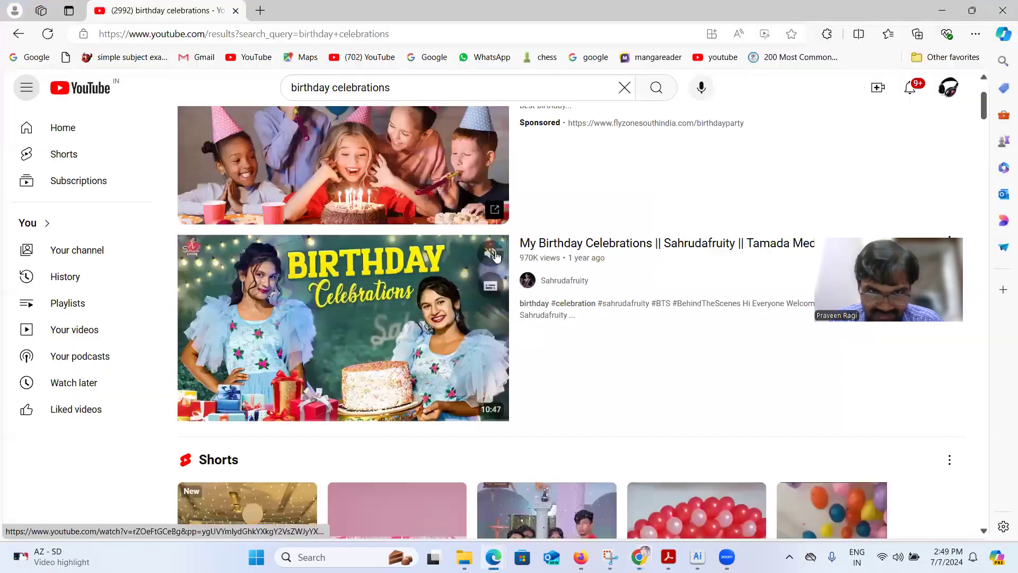
pyautogui.hotkey('alt', 'Tab')
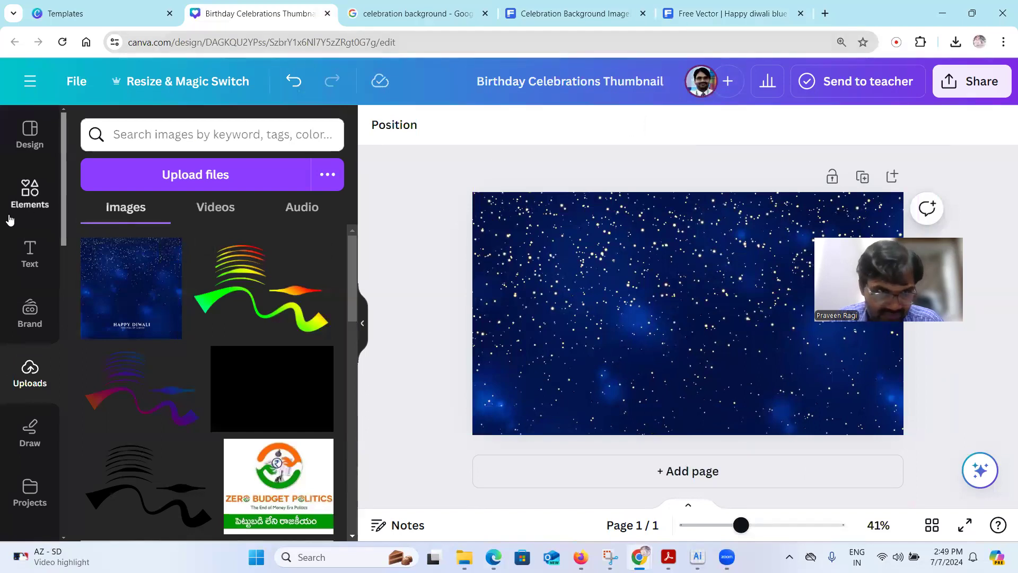
# Search the graphics elements for "lighting effects".
pyautogui.click(33, 196)
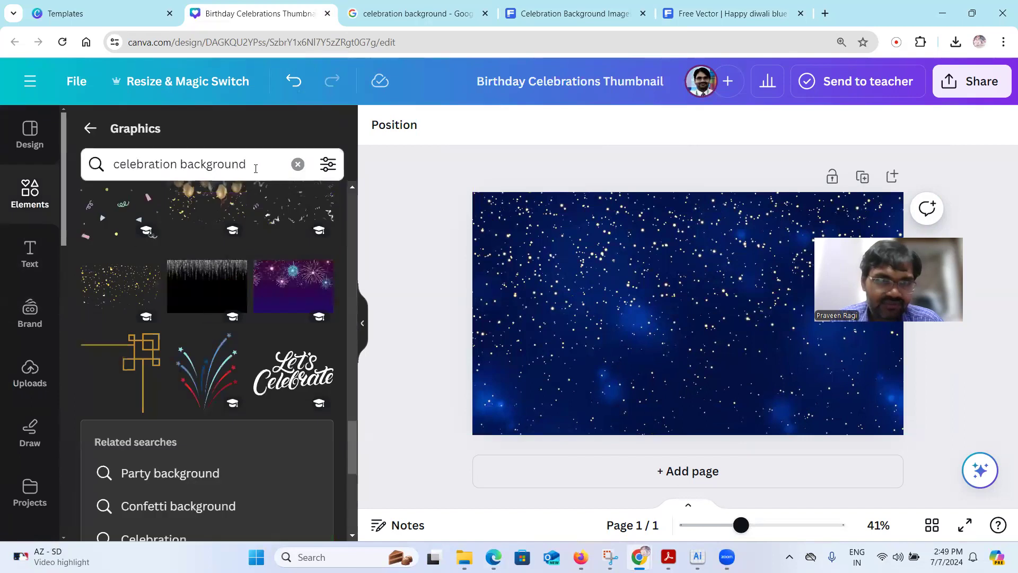
pyautogui.click(256, 164)
pyautogui.write('light')
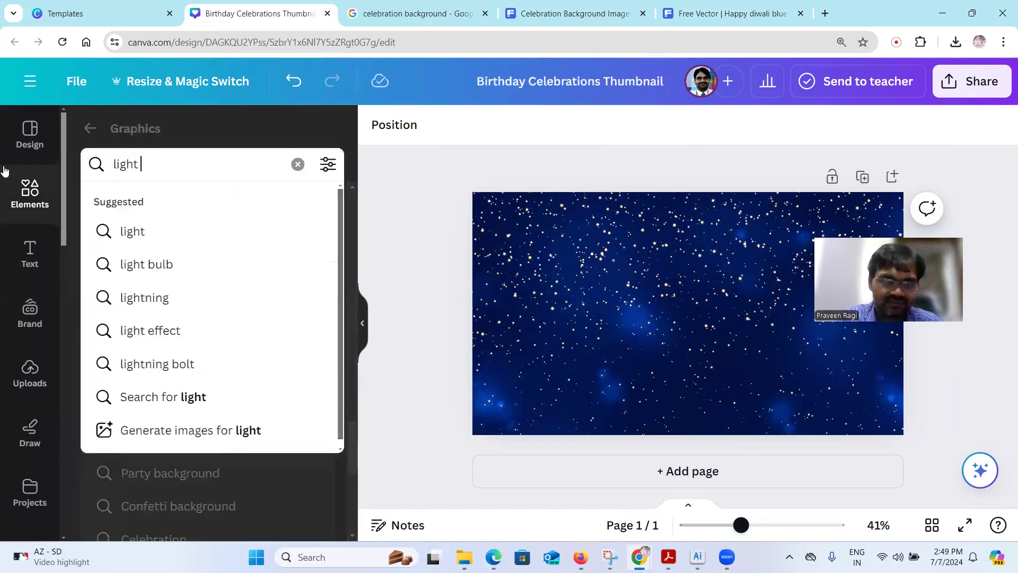
pyautogui.write('ing effects')
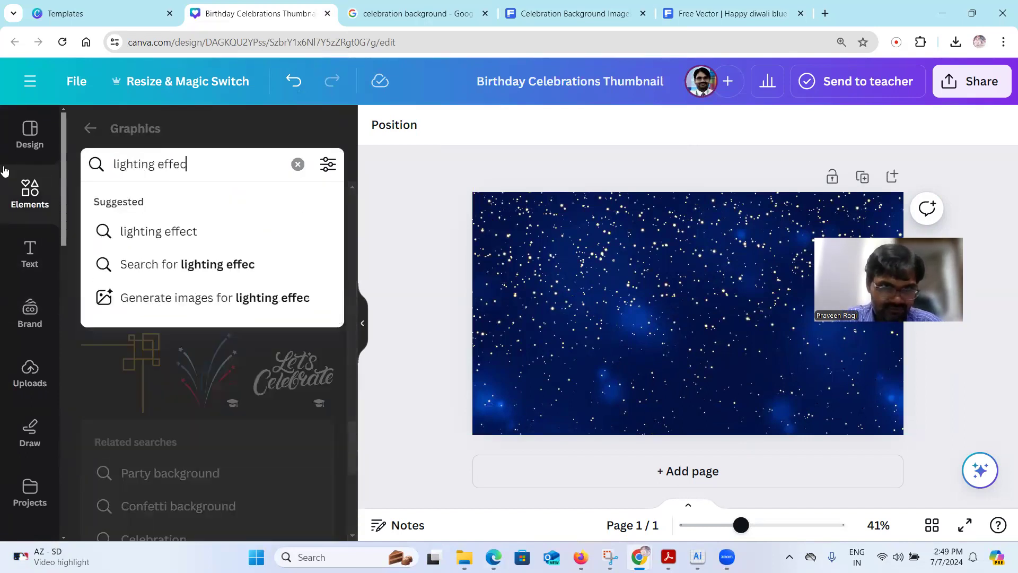
pyautogui.press('Return')
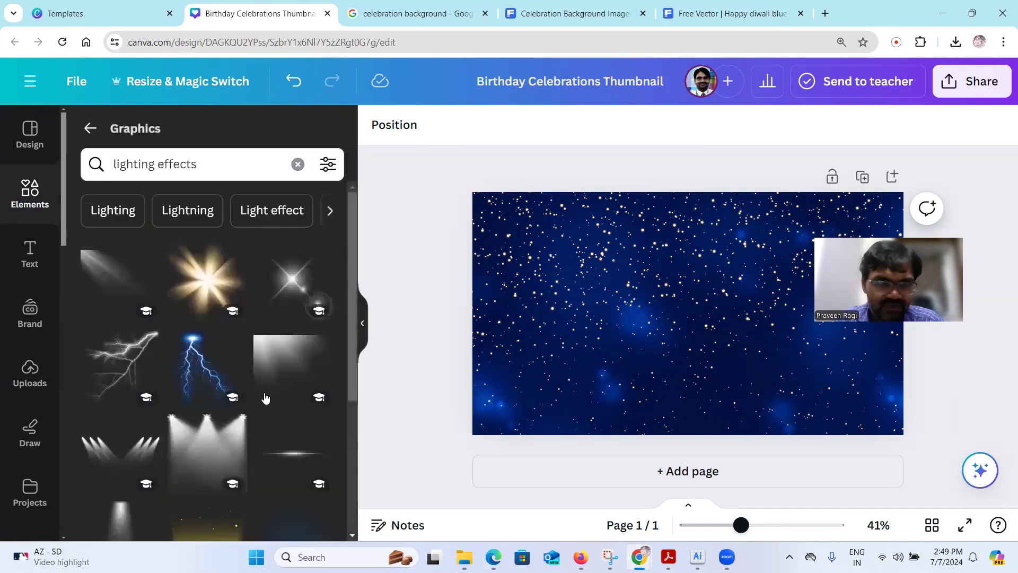
# Add the golden spotlight beams graphic to the page and enlarge it to span the page width from the upper edge.
pyautogui.scroll(-5, 265, 397)
pyautogui.scroll(-2, 223, 371)
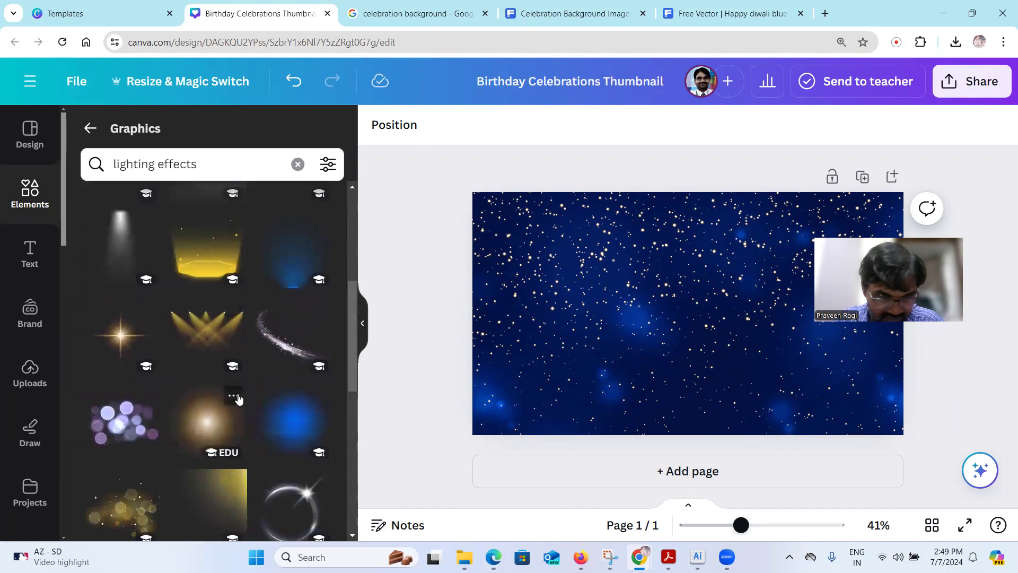
pyautogui.moveTo(233, 318); pyautogui.dragTo(533, 309)
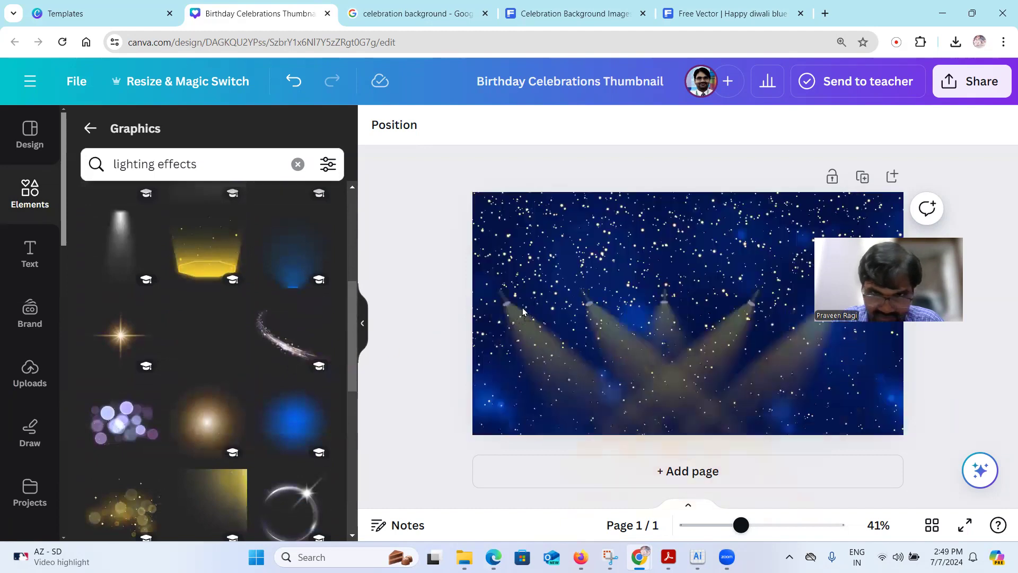
pyautogui.moveTo(660, 332); pyautogui.dragTo(612, 254)
pyautogui.moveTo(752, 385); pyautogui.dragTo(904, 496)
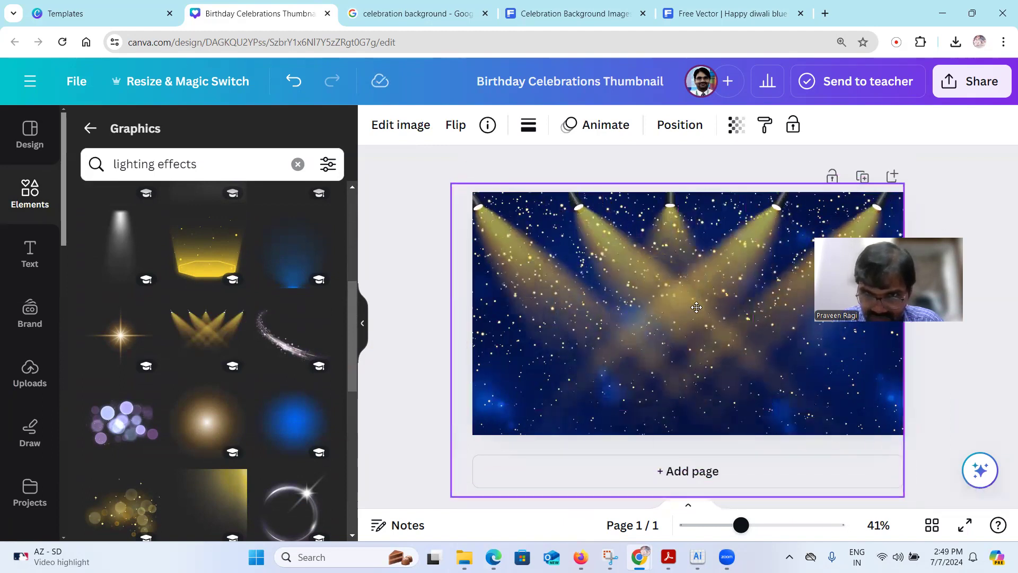
pyautogui.moveTo(696, 307); pyautogui.dragTo(704, 309)
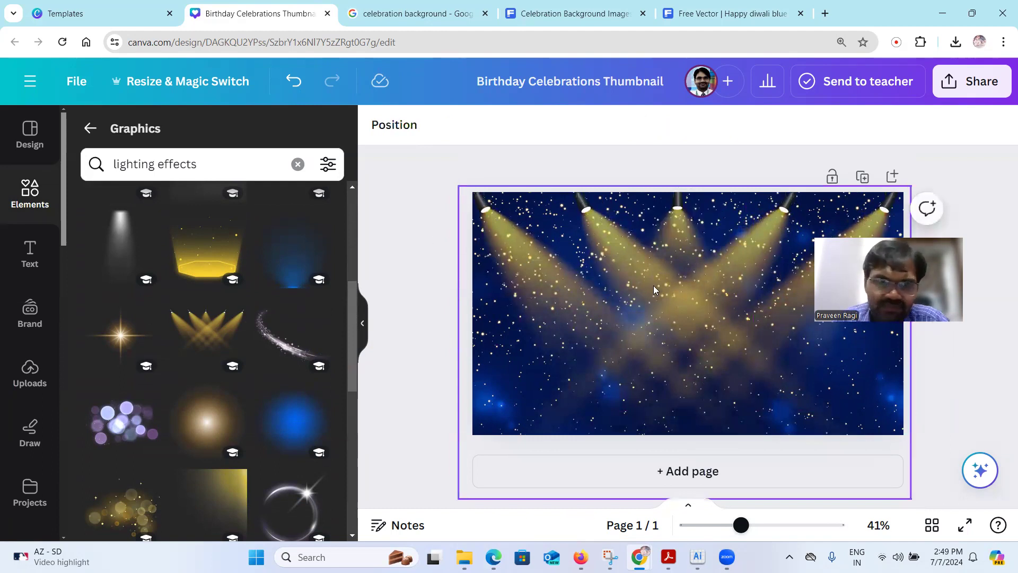
pyautogui.moveTo(635, 288); pyautogui.dragTo(573, 298)
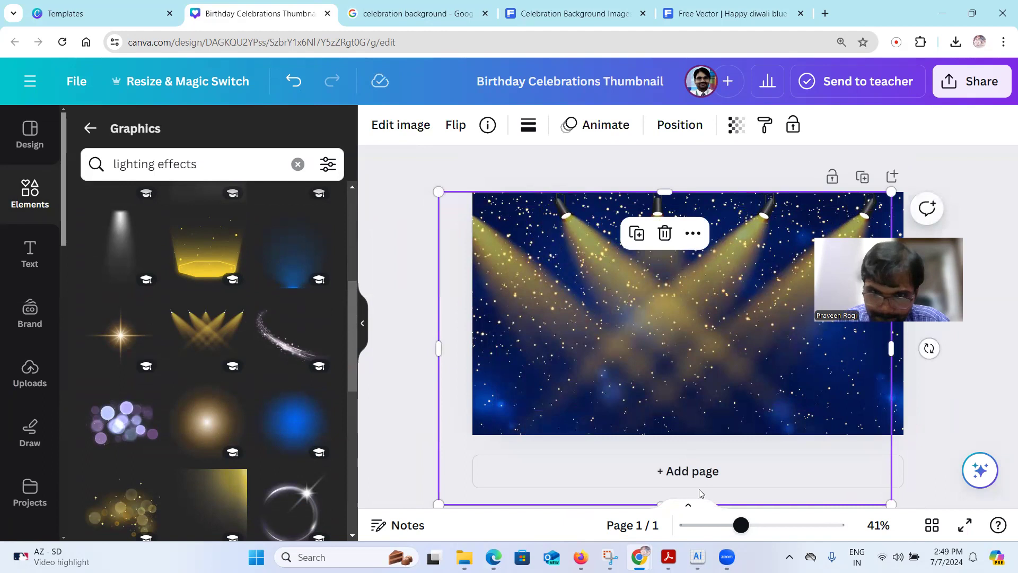
pyautogui.moveTo(595, 267); pyautogui.dragTo(667, 325)
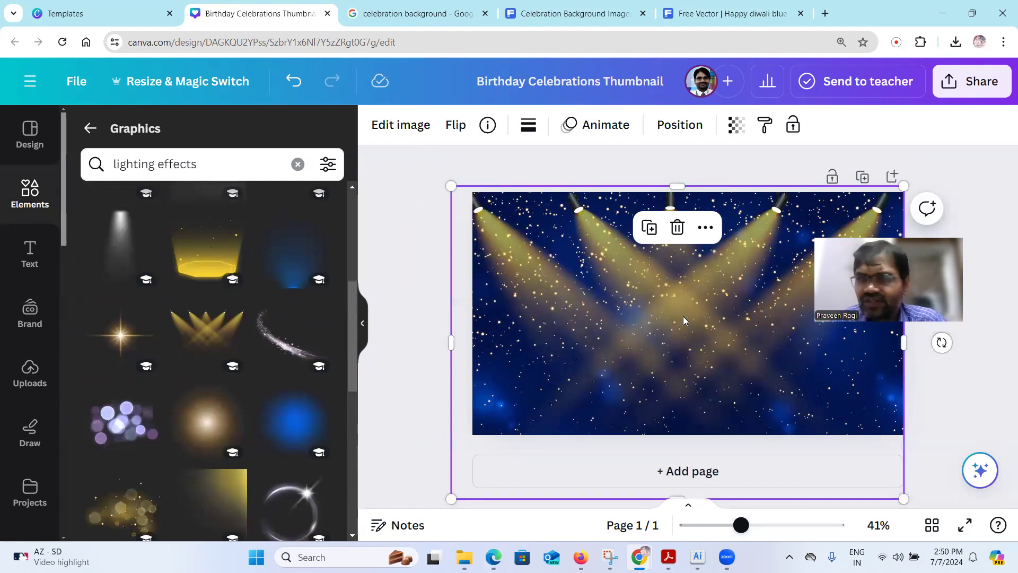
# Set the golden spotlights graphic's transparency to 50 and check its place in the page's layer order.
pyautogui.click(736, 127)
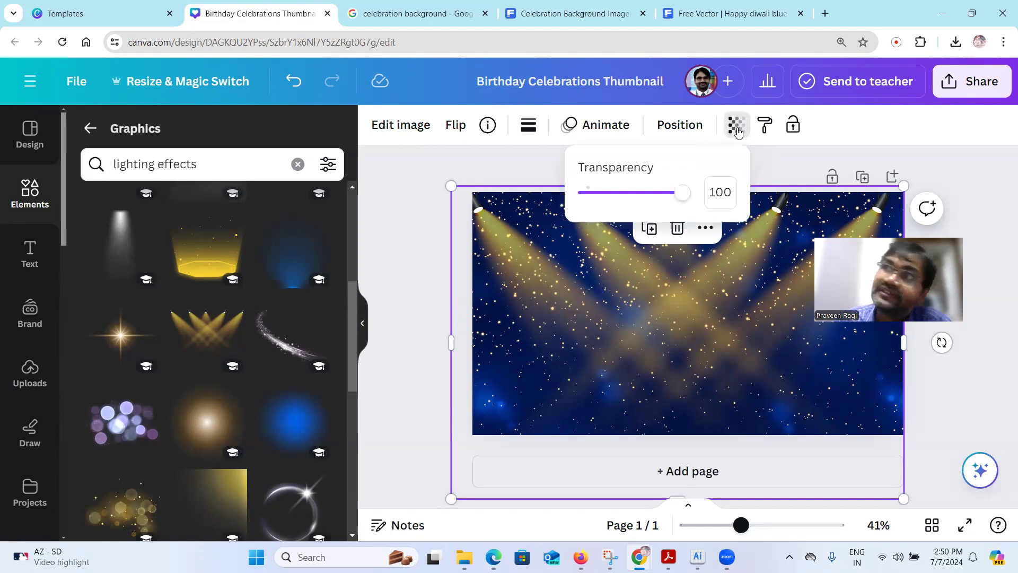
pyautogui.moveTo(679, 197); pyautogui.dragTo(636, 205)
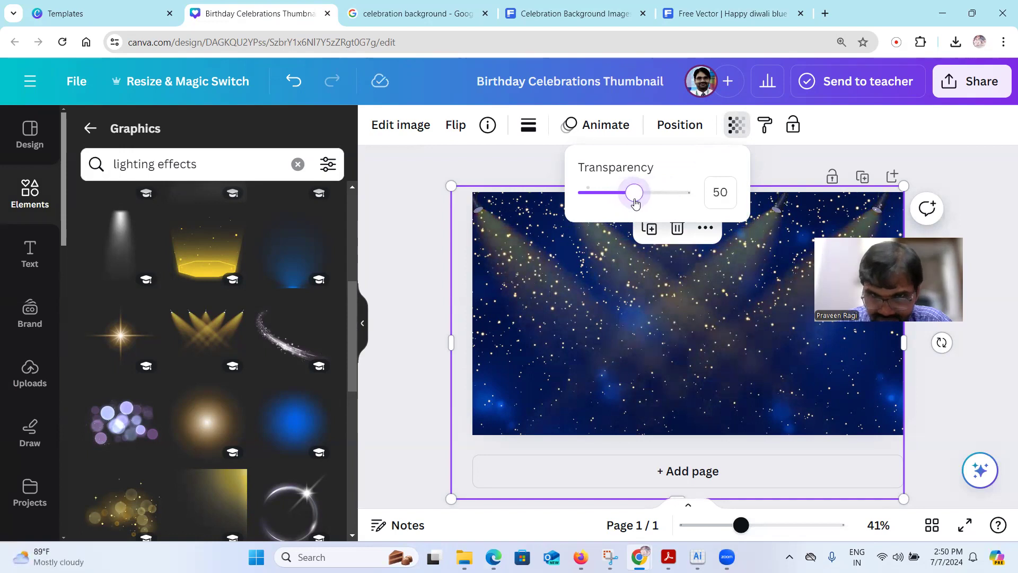
pyautogui.click(417, 226)
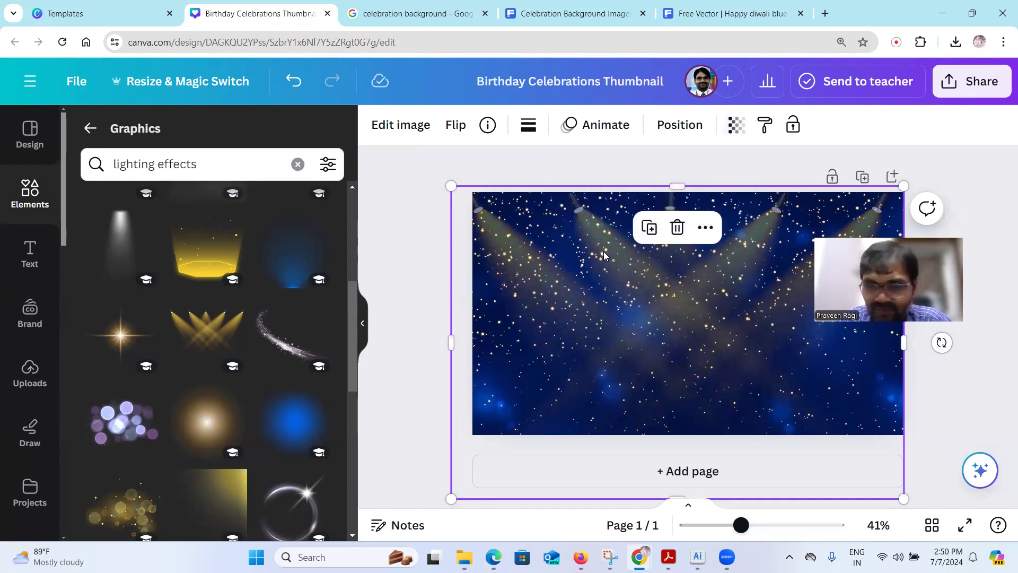
pyautogui.click(681, 128)
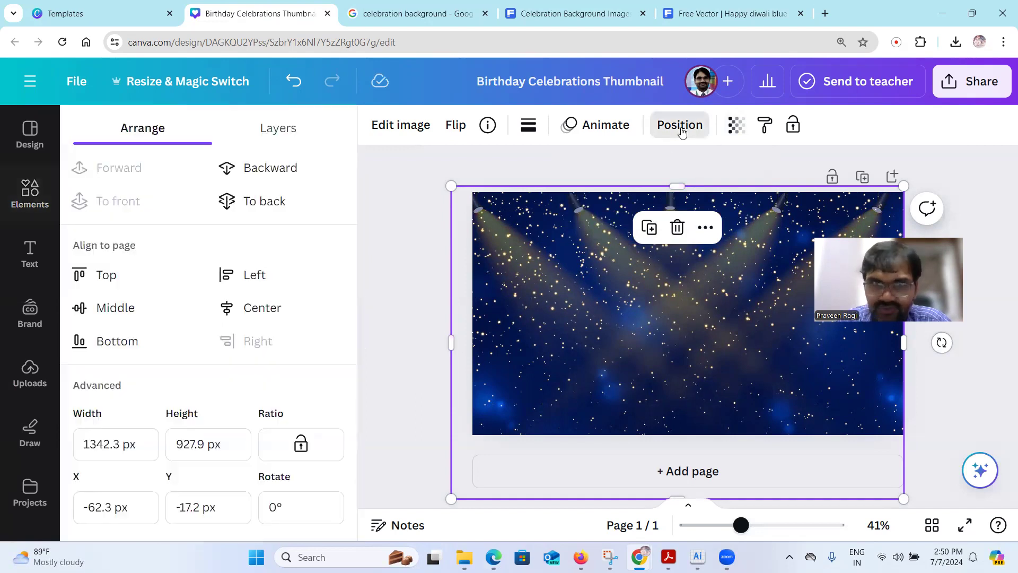
pyautogui.click(273, 129)
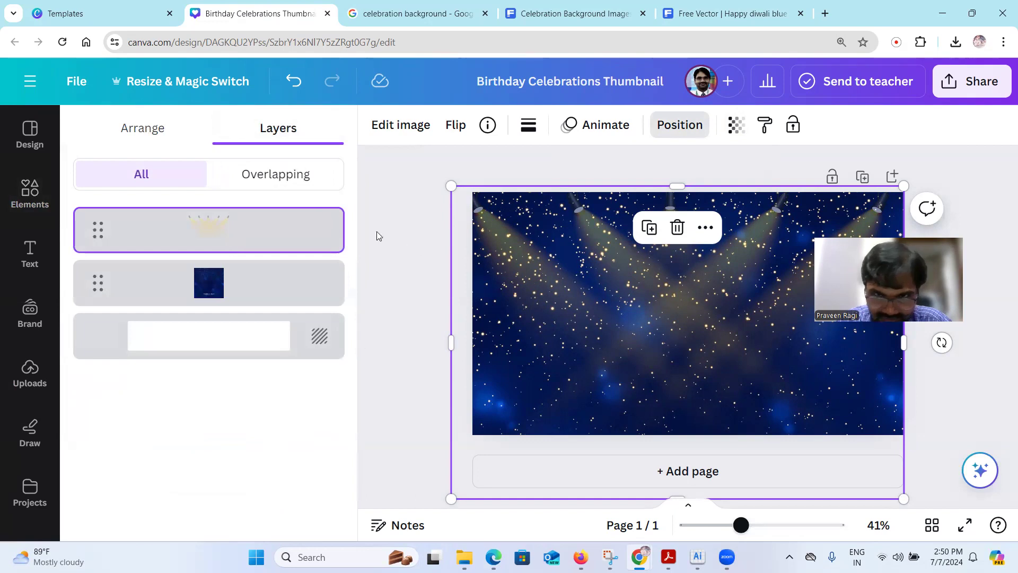
pyautogui.click(425, 224)
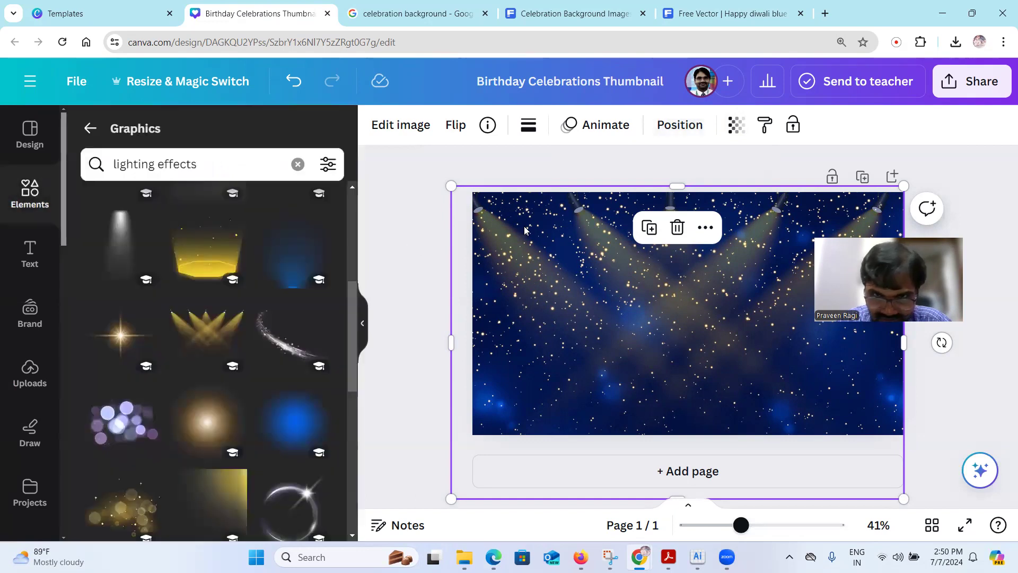
pyautogui.click(439, 240)
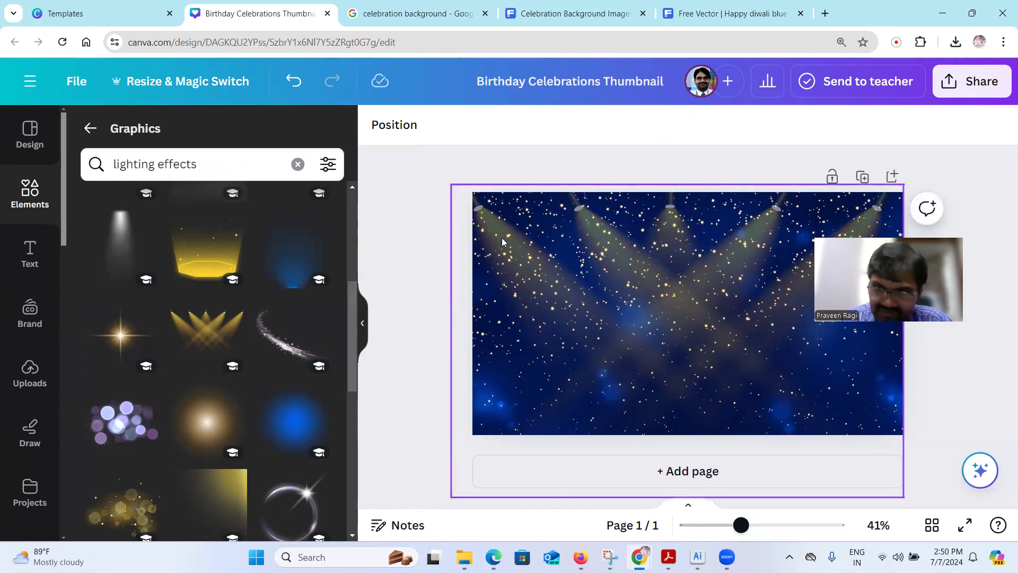
# Delete the golden spotlights graphic from the page.
pyautogui.click(516, 249)
pyautogui.moveTo(522, 243); pyautogui.dragTo(486, 268)
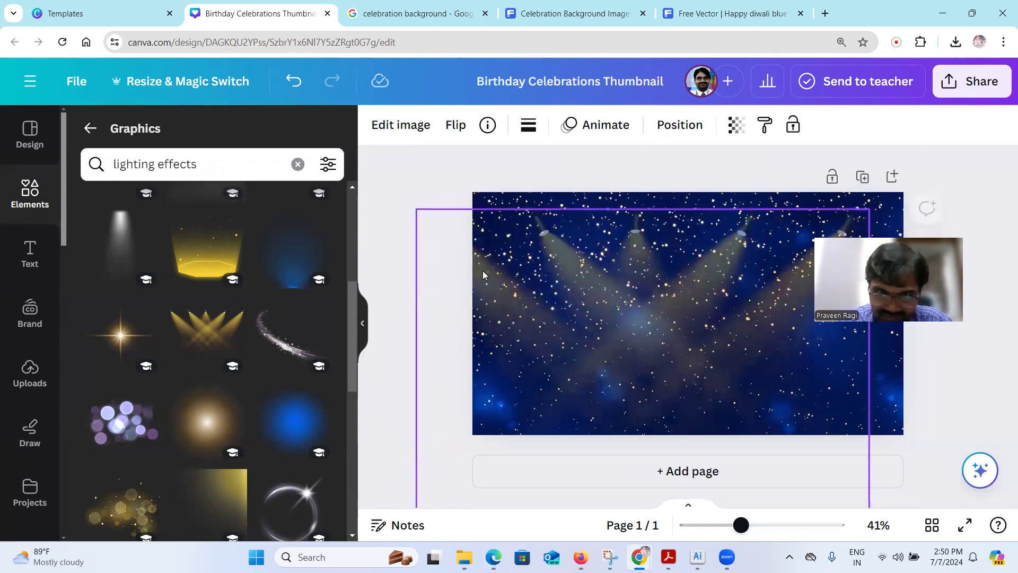
pyautogui.press('Delete')
# Add the purple bokeh circles graphic, shrink it, and place it over the page's upper-left corner, partly off the page.
pyautogui.moveTo(122, 420); pyautogui.dragTo(599, 264)
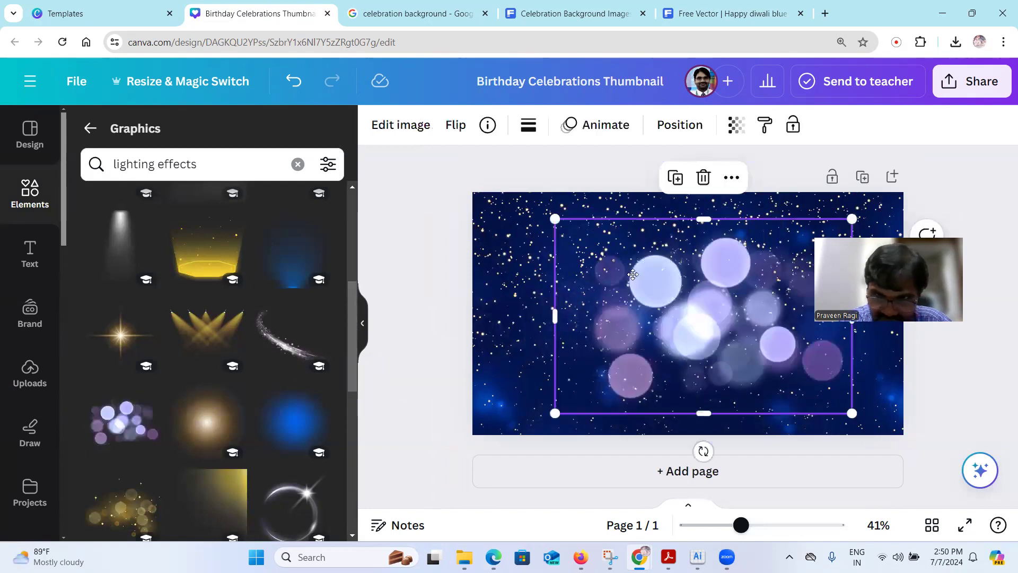
pyautogui.moveTo(703, 318); pyautogui.dragTo(569, 250)
pyautogui.moveTo(718, 347); pyautogui.dragTo(581, 256)
pyautogui.moveTo(528, 221); pyautogui.dragTo(538, 236)
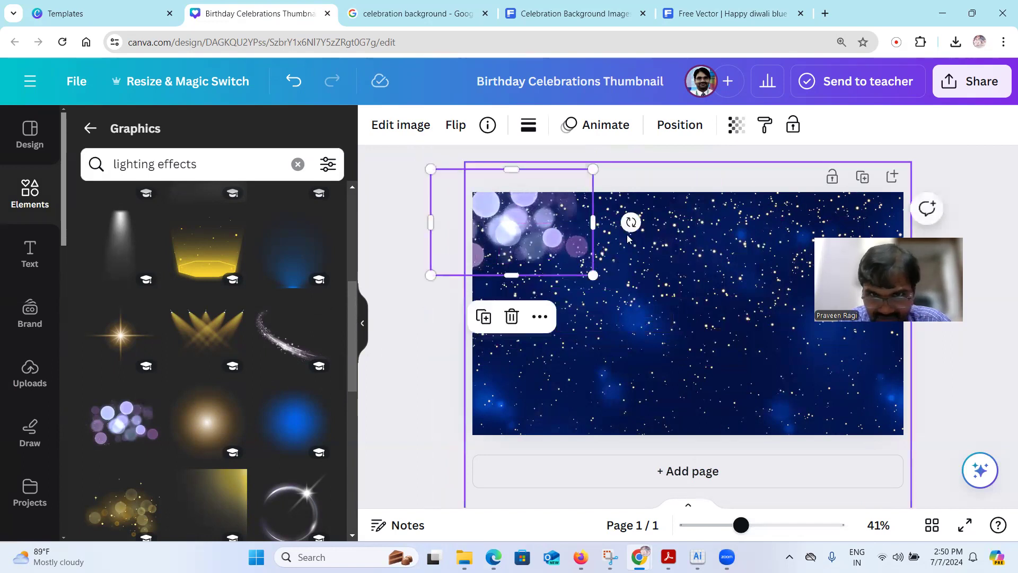
pyautogui.click(419, 236)
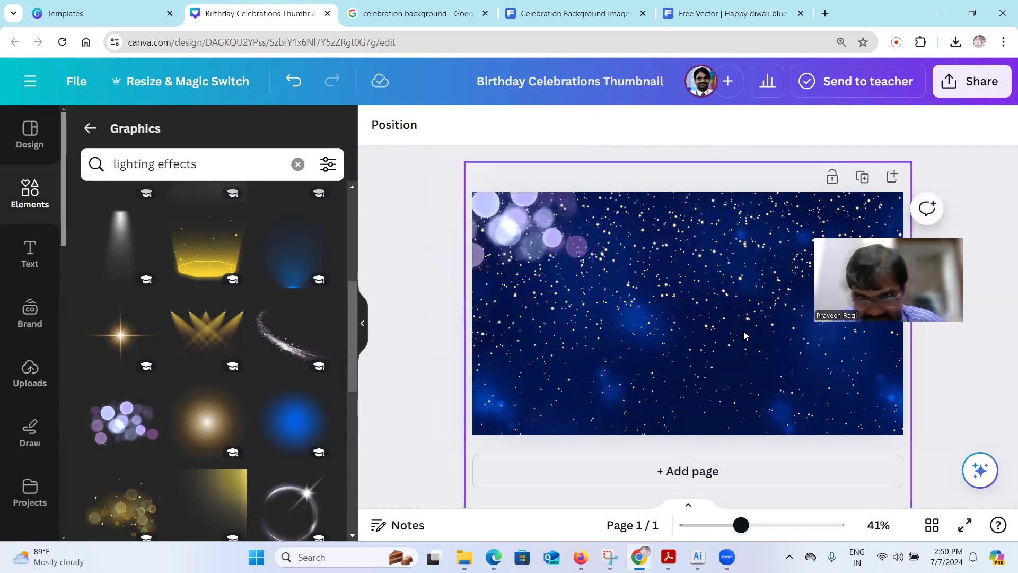
# Duplicate the bokeh circles graphic and place the copy over the page's upper-right corner.
pyautogui.click(549, 242)
pyautogui.moveTo(549, 243); pyautogui.dragTo(882, 227)
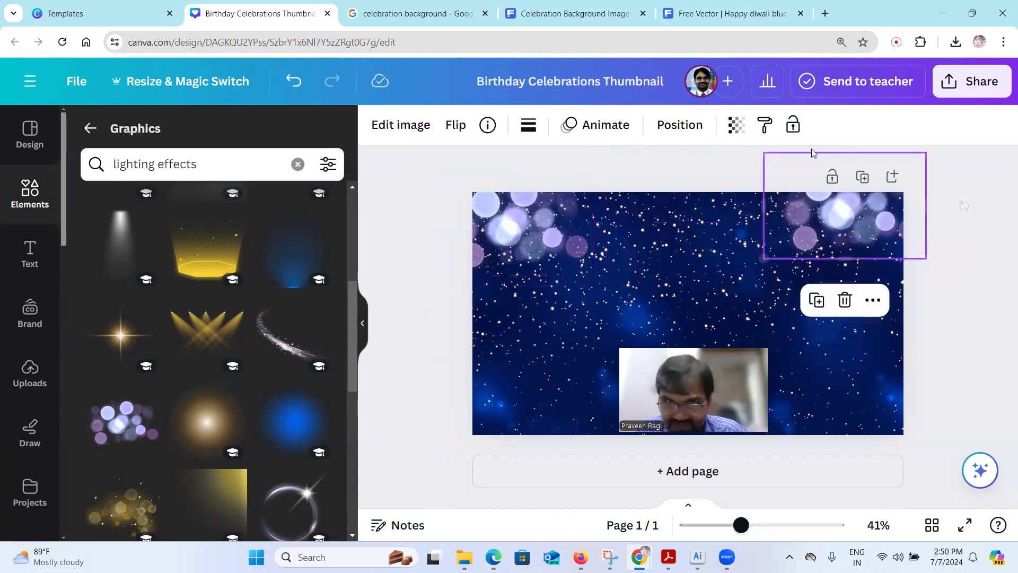
# Examine the effects, crop and adjustment options available for the copied bokeh graphic.
pyautogui.click(401, 126)
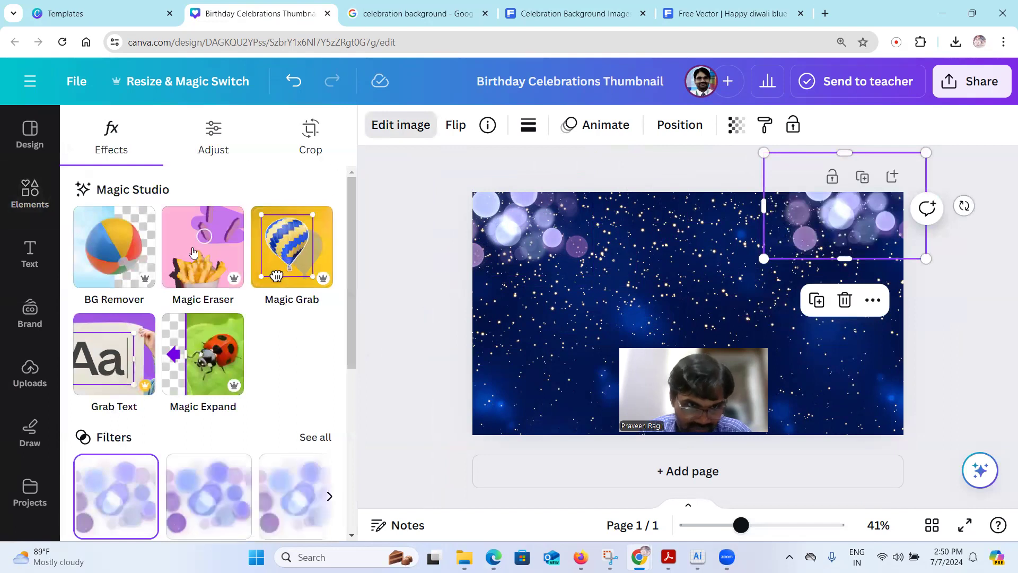
pyautogui.scroll(-4, 194, 253)
pyautogui.scroll(-2, 194, 253)
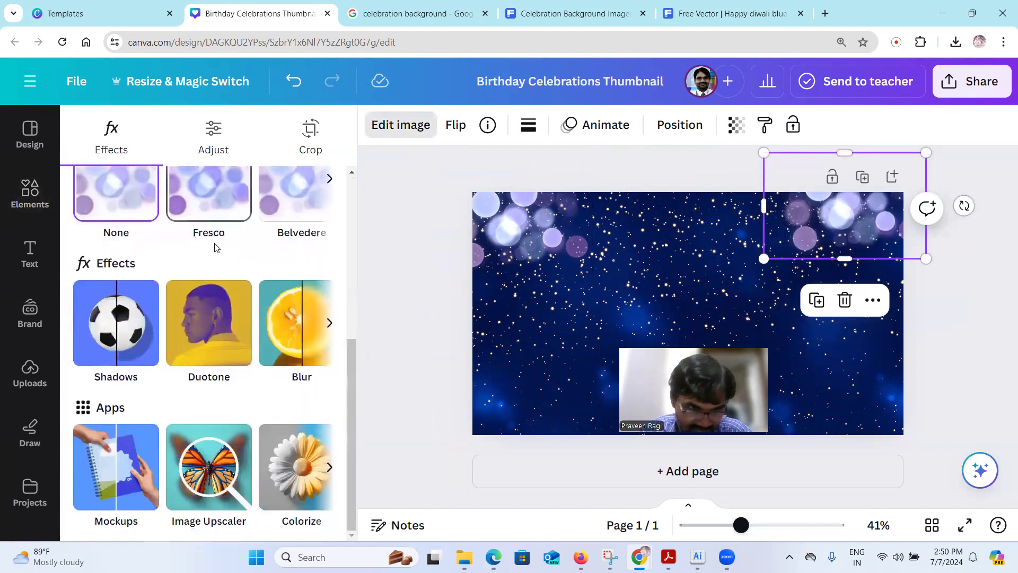
pyautogui.scroll(5, 221, 252)
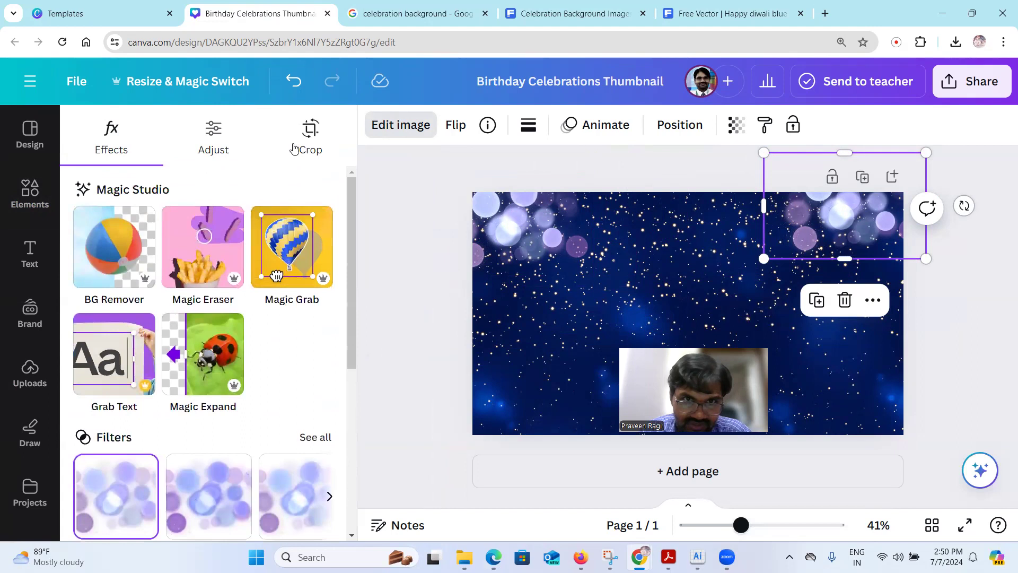
pyautogui.click(311, 136)
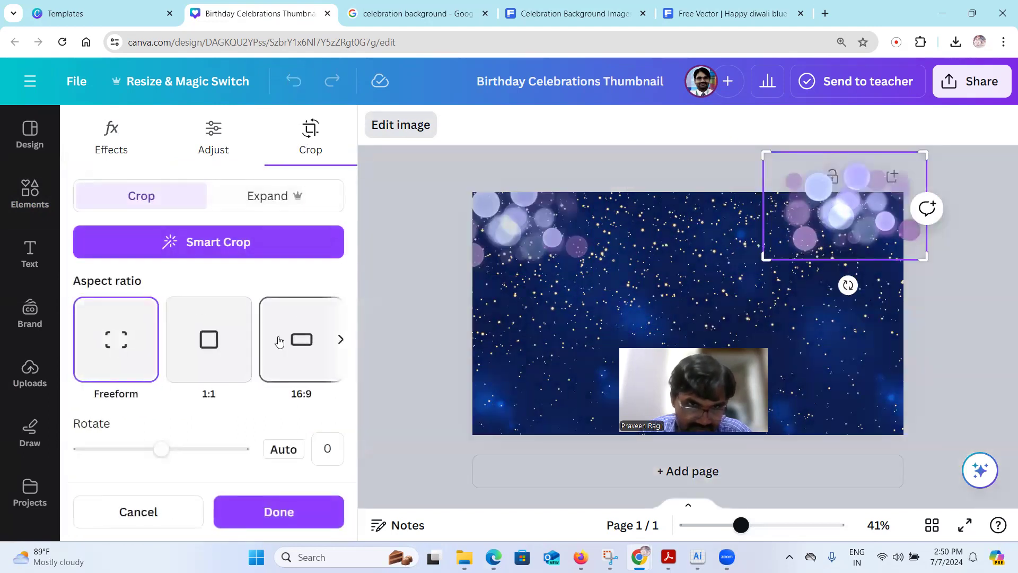
pyautogui.click(211, 140)
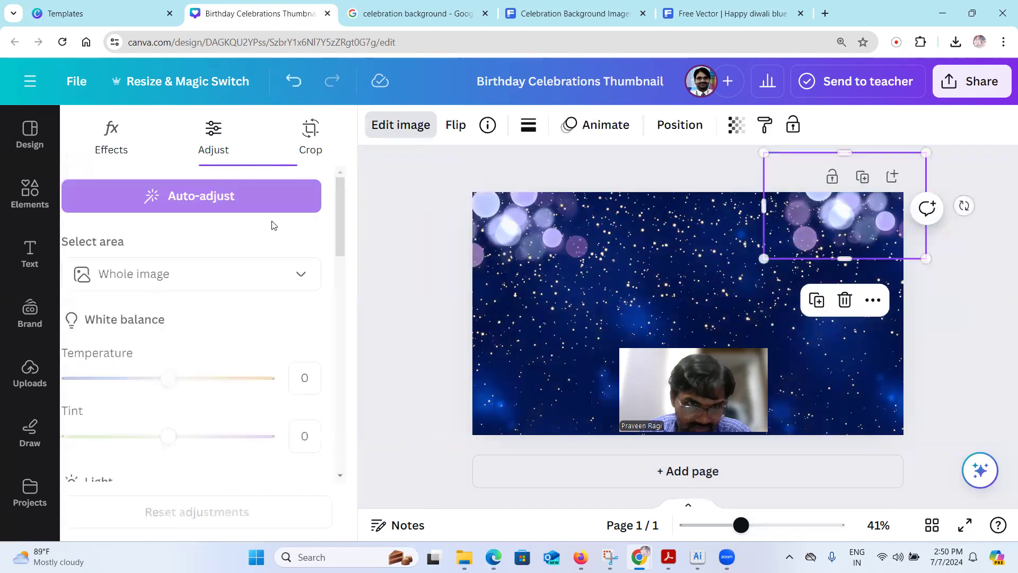
pyautogui.scroll(-5, 207, 289)
pyautogui.scroll(-8, 207, 289)
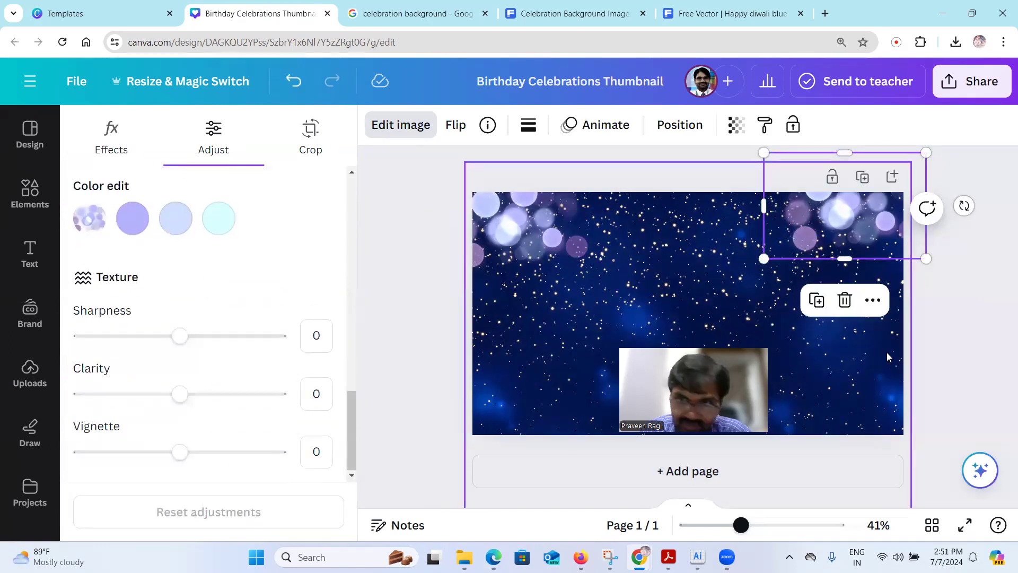
pyautogui.click(969, 314)
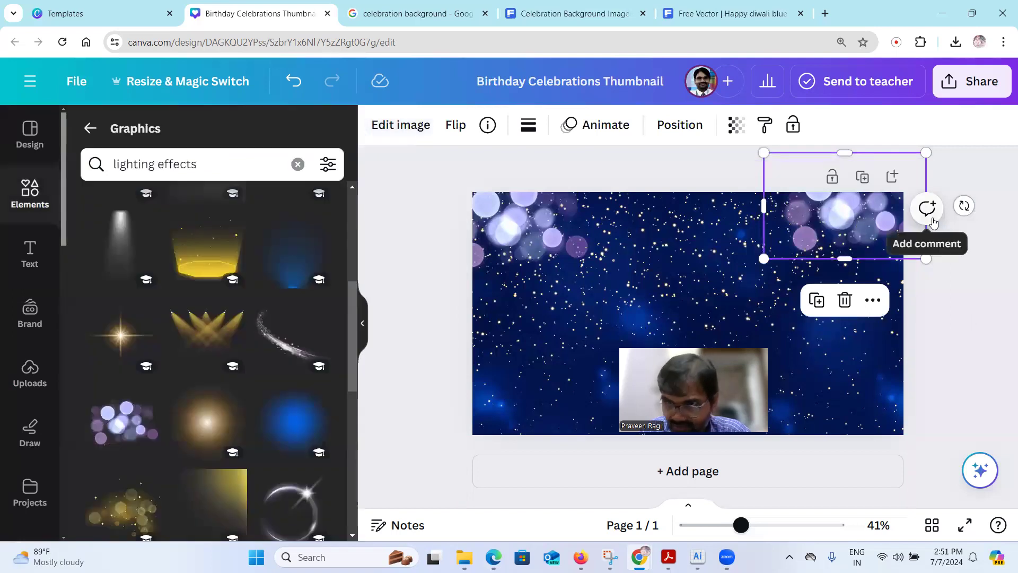
# Rotate the copied bokeh graphic clockwise and shift it further into the page's upper-right corner.
pyautogui.moveTo(964, 206); pyautogui.dragTo(929, 289)
pyautogui.moveTo(866, 219); pyautogui.dragTo(888, 210)
pyautogui.click(833, 366)
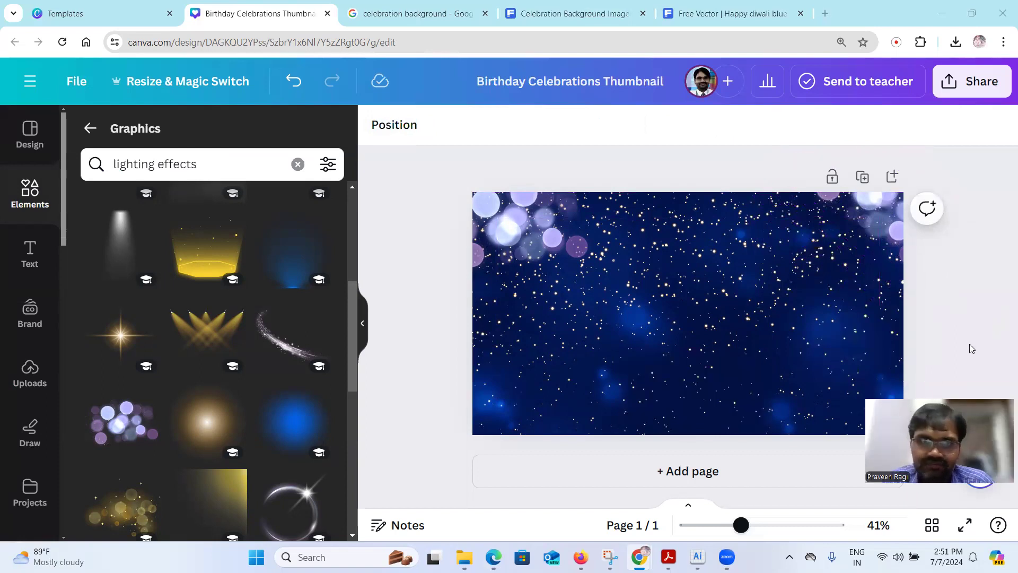
pyautogui.hotkey('alt', 'Tab')
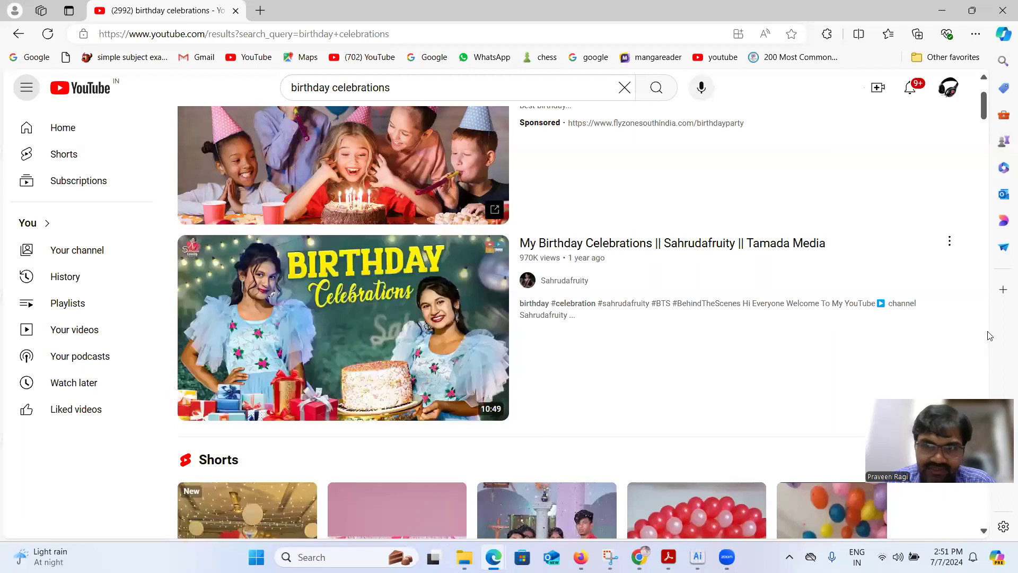
pyautogui.hotkey('alt', 'Tab')
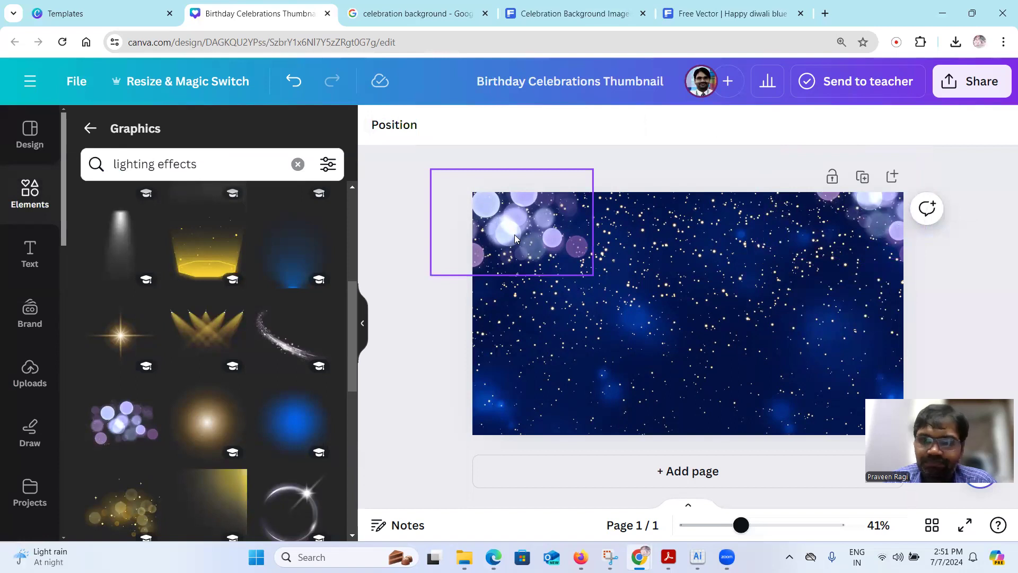
pyautogui.click(825, 13)
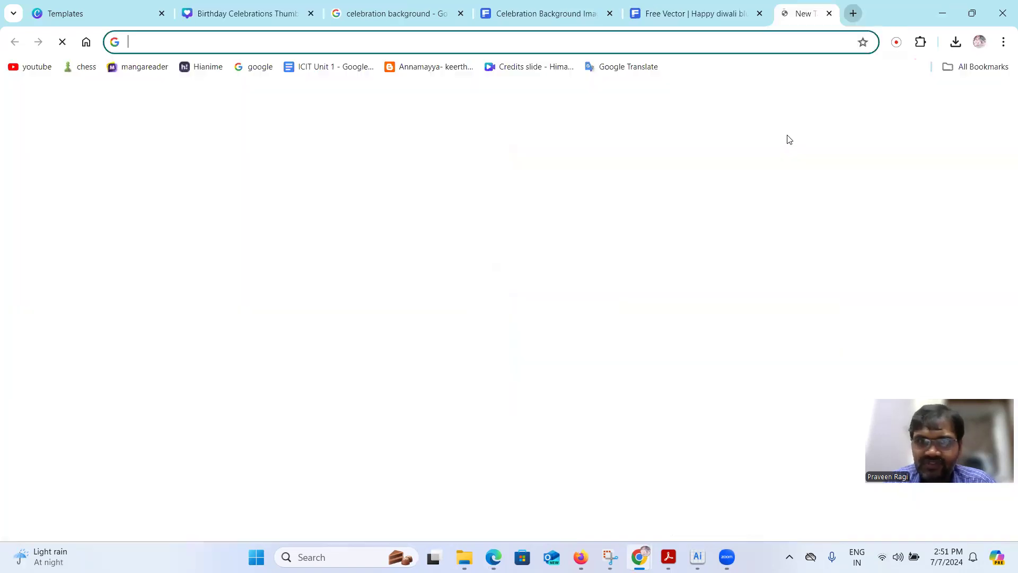
pyautogui.write('www.p')
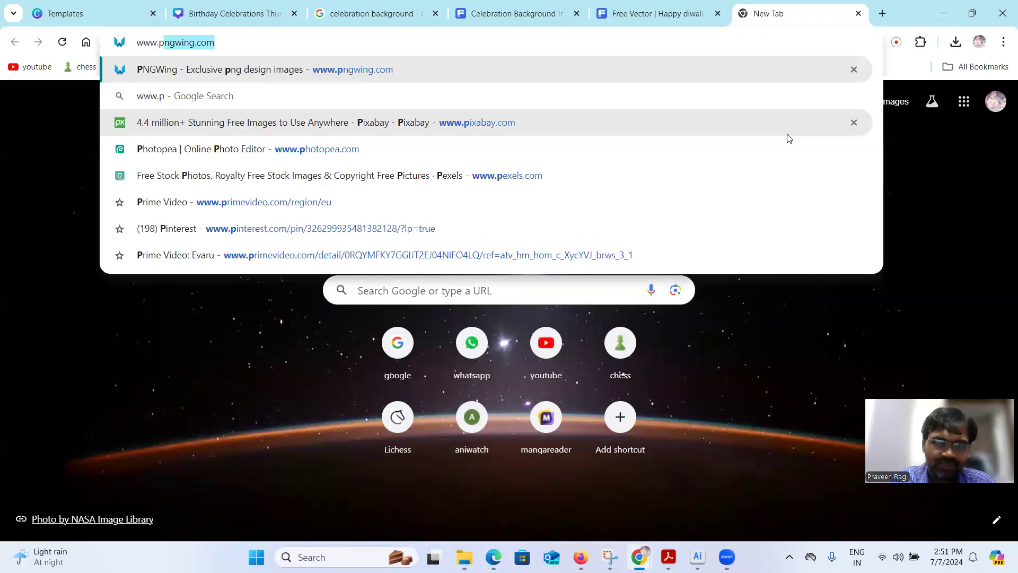
pyautogui.press('Return')
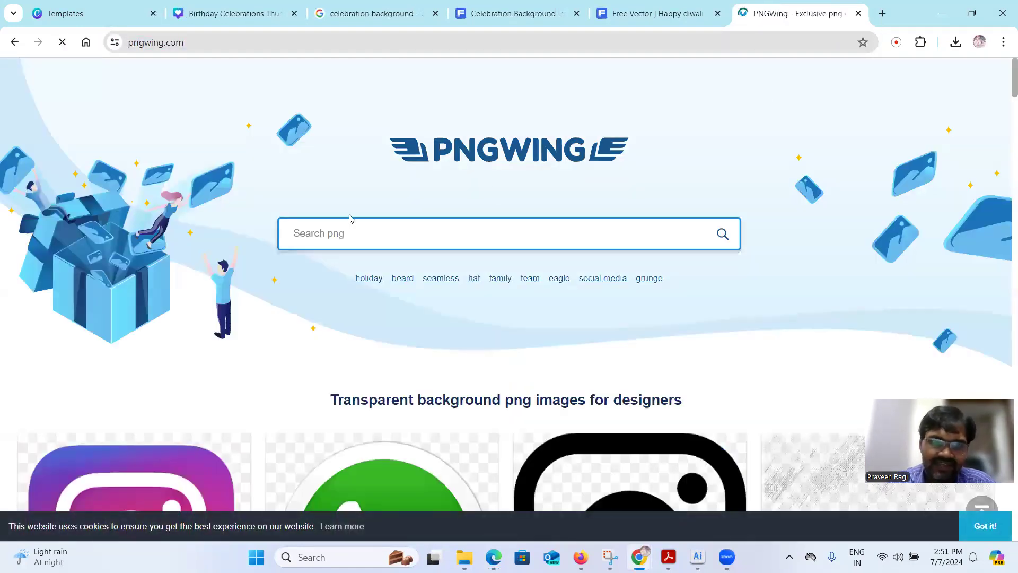
# Reload the PNGWing page to clear the ad overlay and search the site for "lighting effect".
pyautogui.click(340, 234)
pyautogui.write('light')
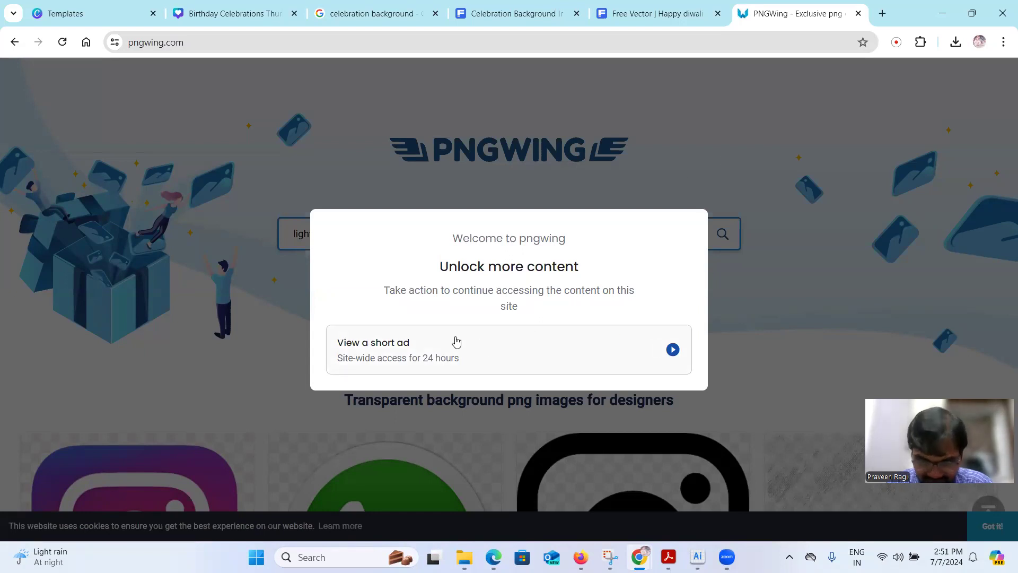
pyautogui.rightClick(325, 167)
pyautogui.click(380, 212)
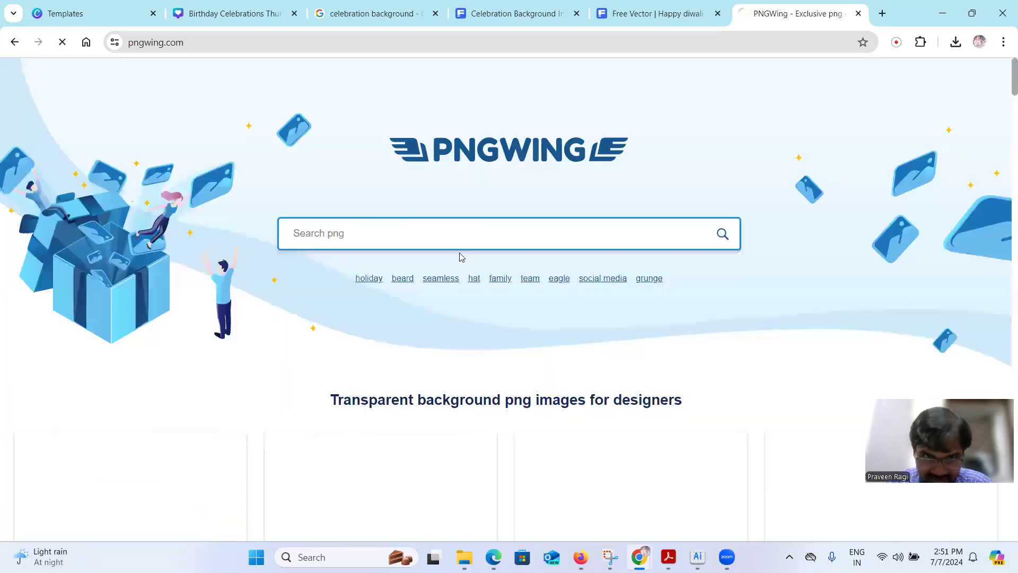
pyautogui.write('l')
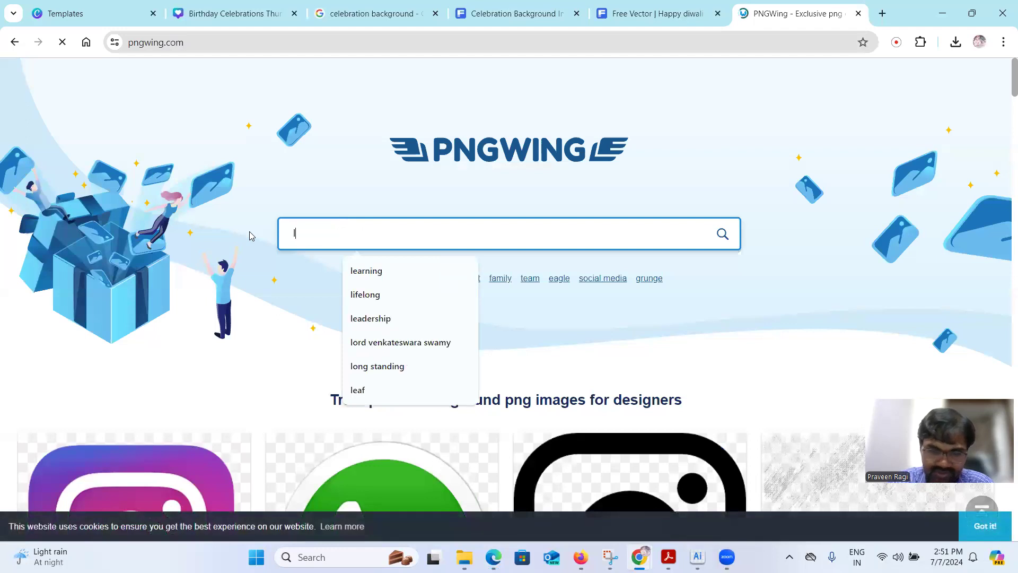
pyautogui.write('ighting effect')
pyautogui.press('Return')
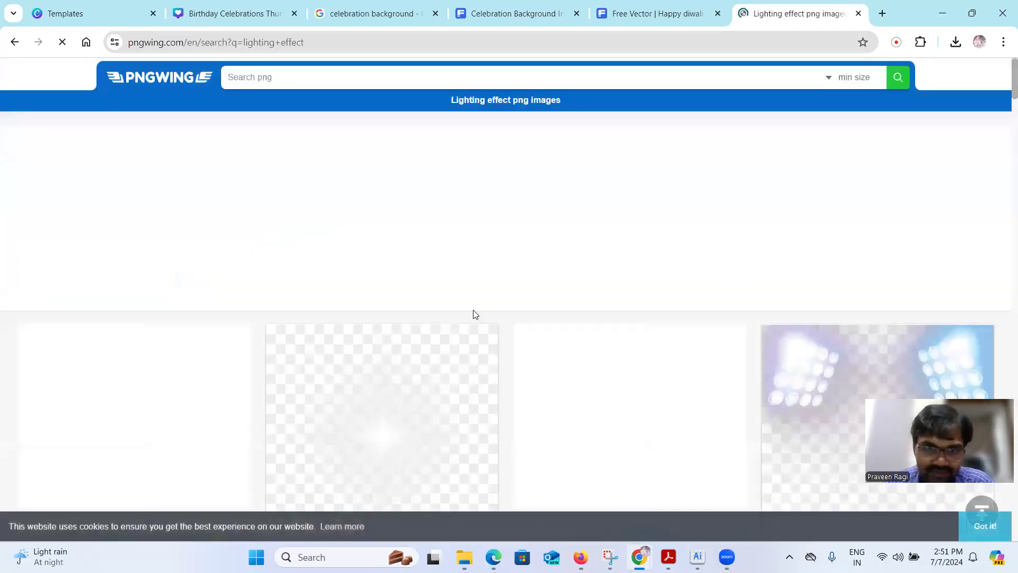
# Return to the Canva thumbnail design and add the "Art or NOT" font combination to the page.
pyautogui.scroll(-5, 578, 353)
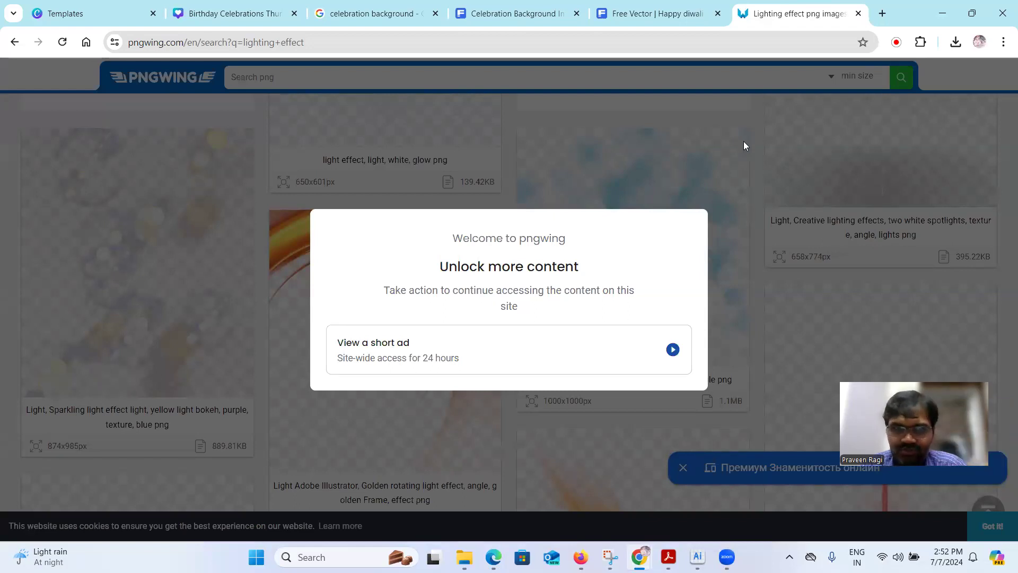
pyautogui.click(266, 16)
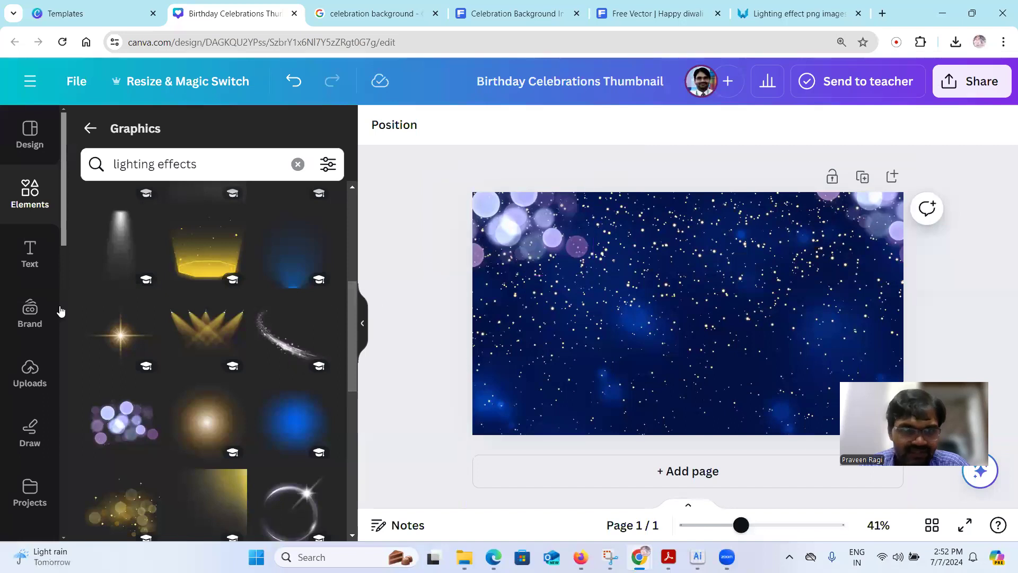
pyautogui.click(24, 256)
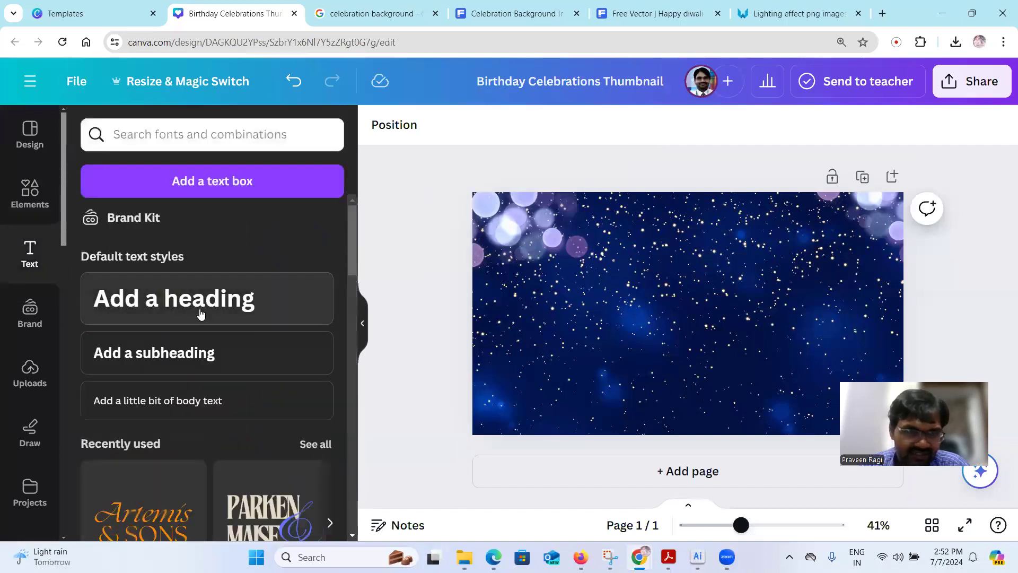
pyautogui.scroll(-5, 193, 332)
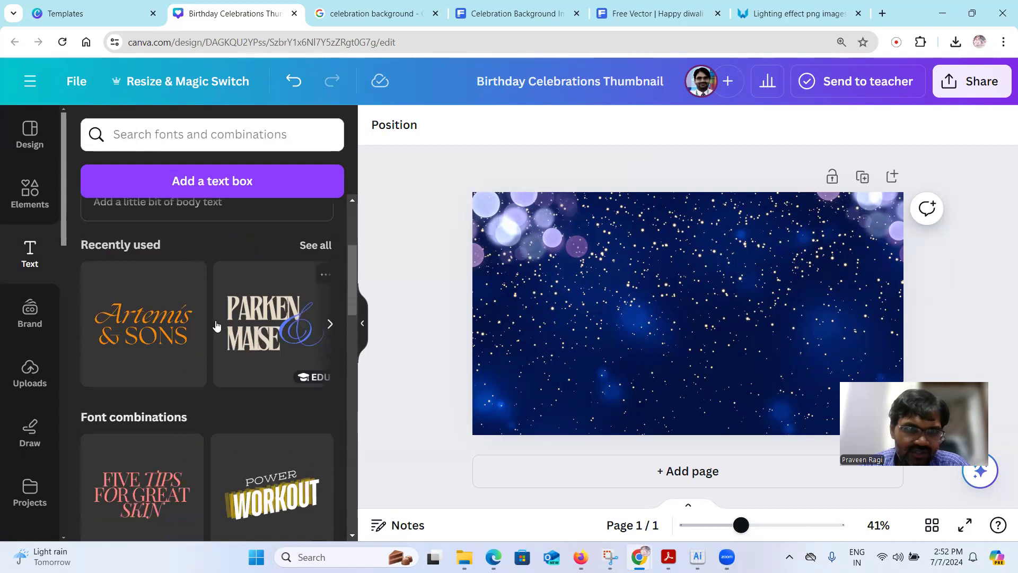
pyautogui.scroll(-5, 214, 325)
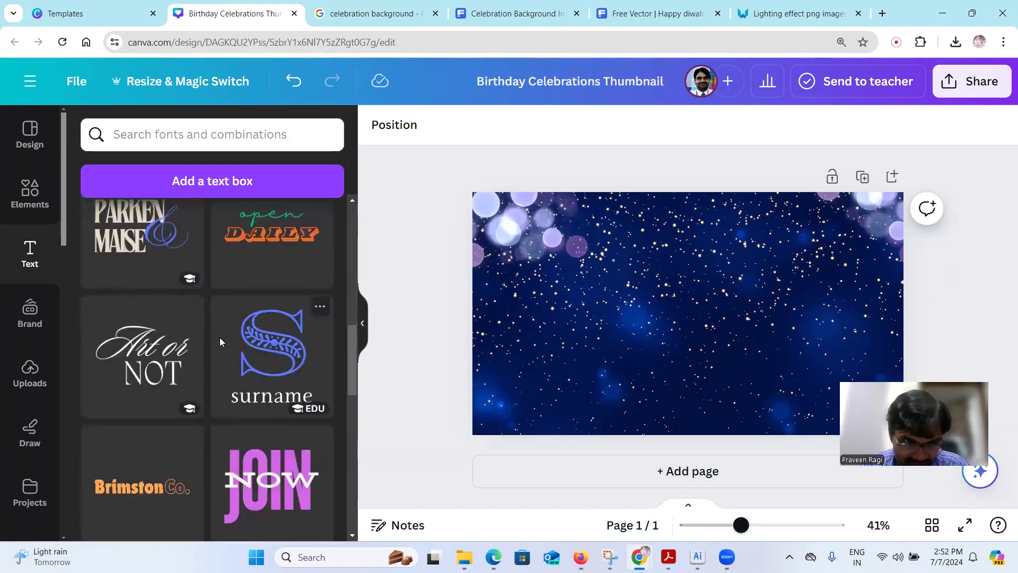
pyautogui.moveTo(129, 407); pyautogui.dragTo(599, 268)
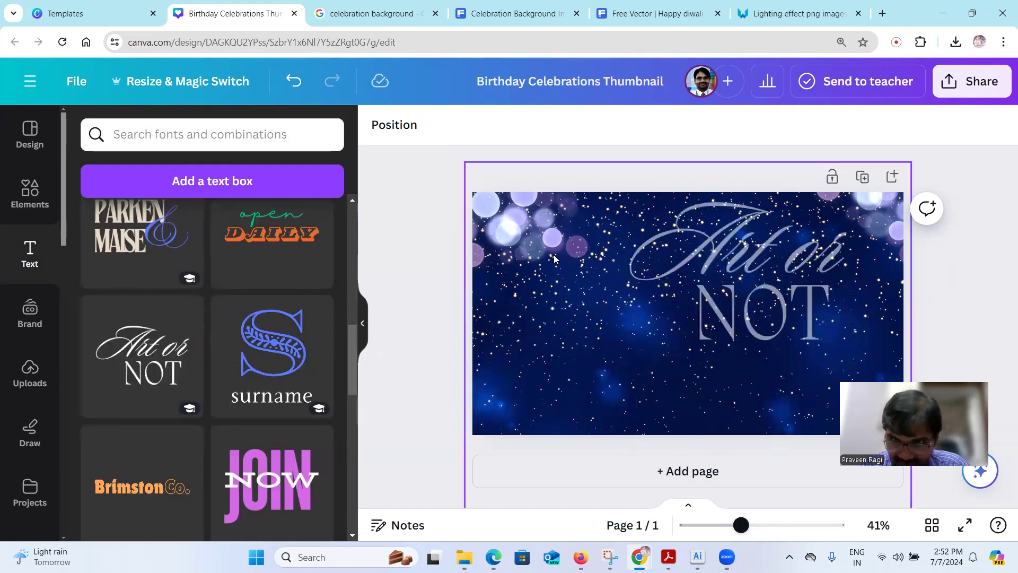
# Adjust the placement of the added text and replace "NOT" with "BIRTHDAY".
pyautogui.moveTo(778, 286); pyautogui.dragTo(778, 286)
pyautogui.moveTo(712, 302); pyautogui.dragTo(712, 314)
pyautogui.click(724, 226)
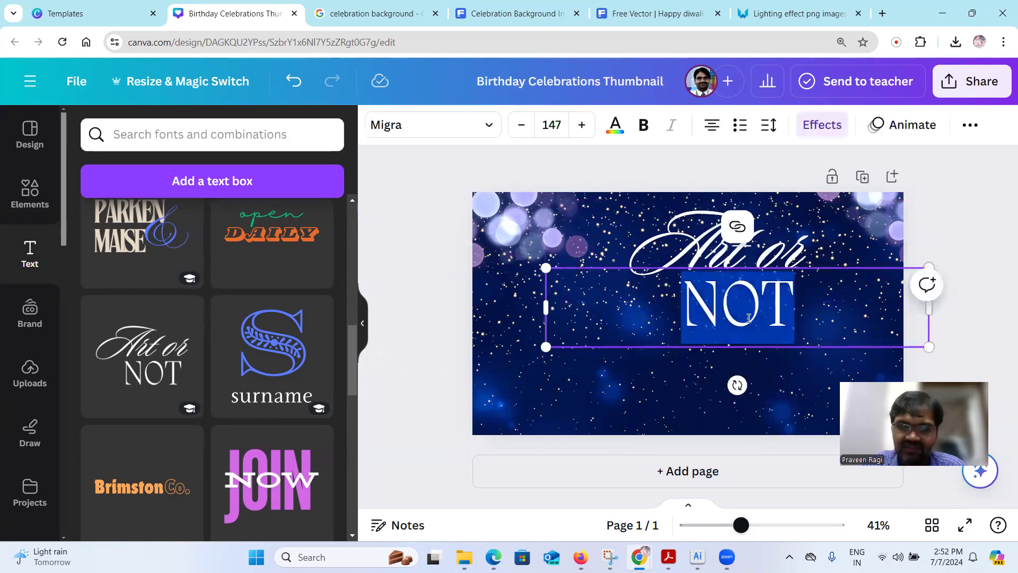
pyautogui.write('BIRTHDAY')
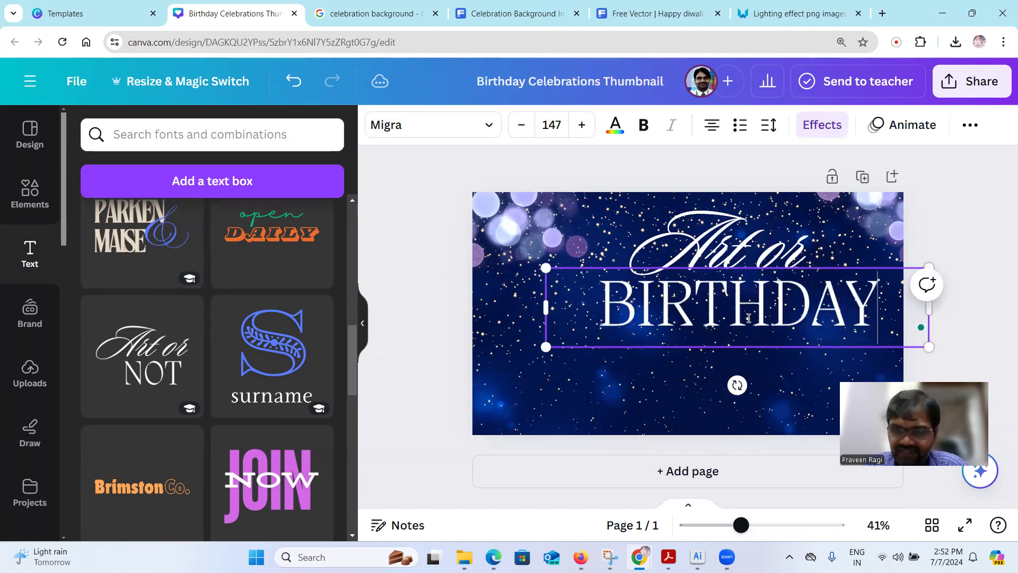
# Move the script "Art or" text below BIRTHDAY and replace its wording with "Celebrations".
pyautogui.click(718, 244)
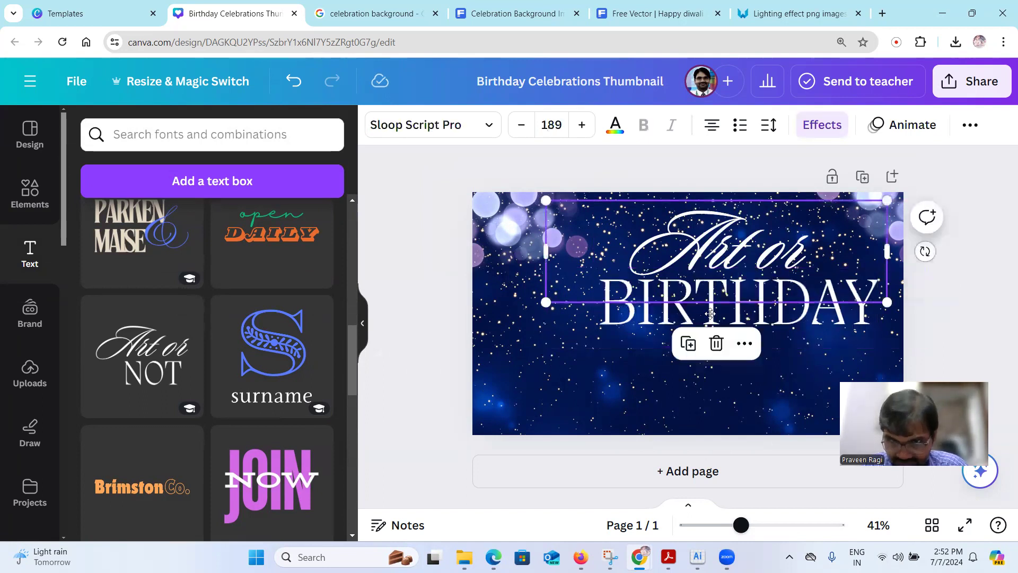
pyautogui.moveTo(718, 244); pyautogui.dragTo(701, 377)
pyautogui.doubleClick(701, 378)
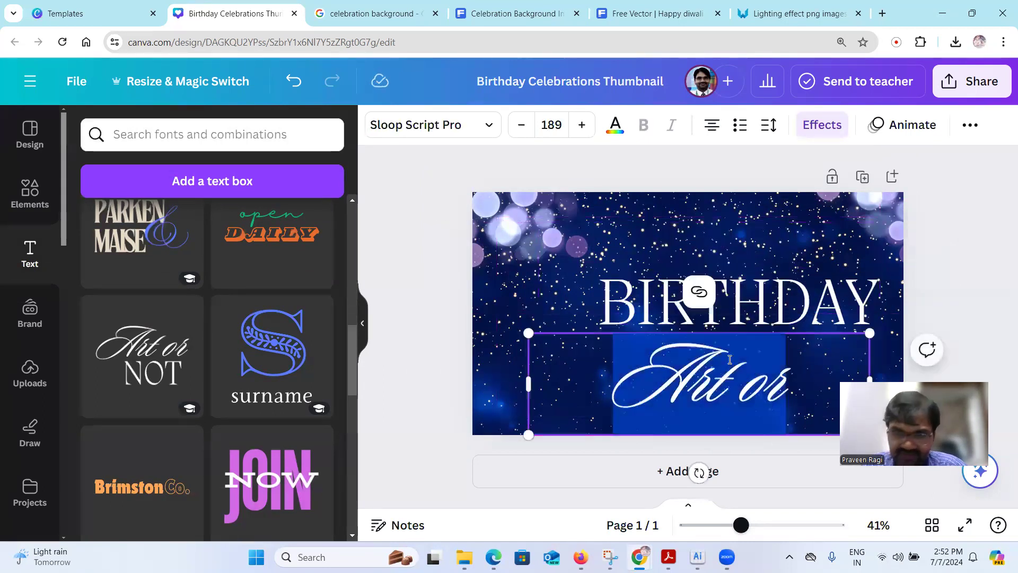
pyautogui.write('CELEB')
pyautogui.press('BackSpace')
pyautogui.press('BackSpace')
pyautogui.press('BackSpace')
pyautogui.press('BackSpace')
pyautogui.press('BackSpace')
pyautogui.write('Celebrations')
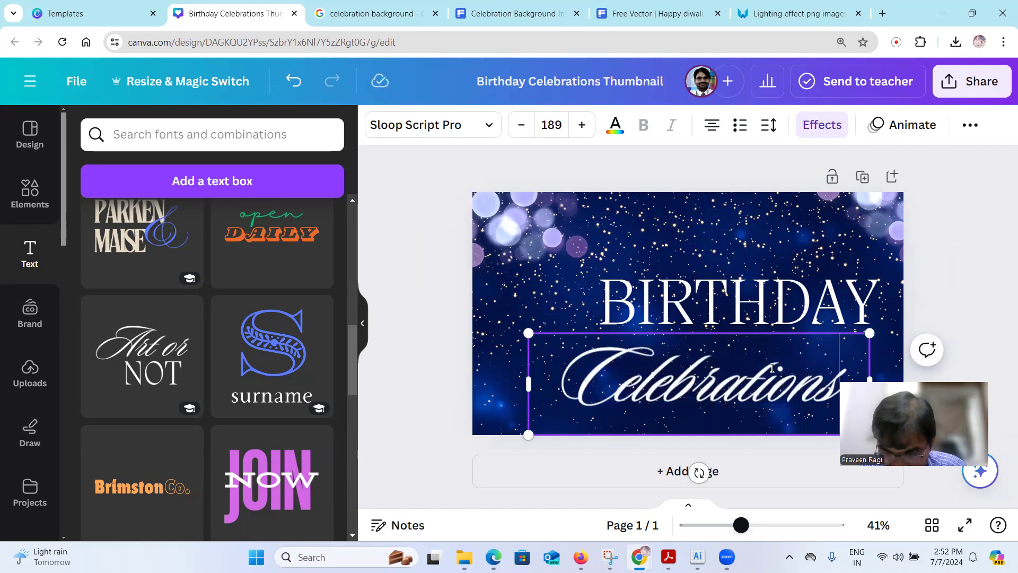
# Shrink the "Celebrations" text to a font size of about 89.5 and shift it to the page's lower edge.
pyautogui.doubleClick(790, 396)
pyautogui.moveTo(869, 333); pyautogui.dragTo(801, 306)
pyautogui.moveTo(716, 360); pyautogui.dragTo(725, 427)
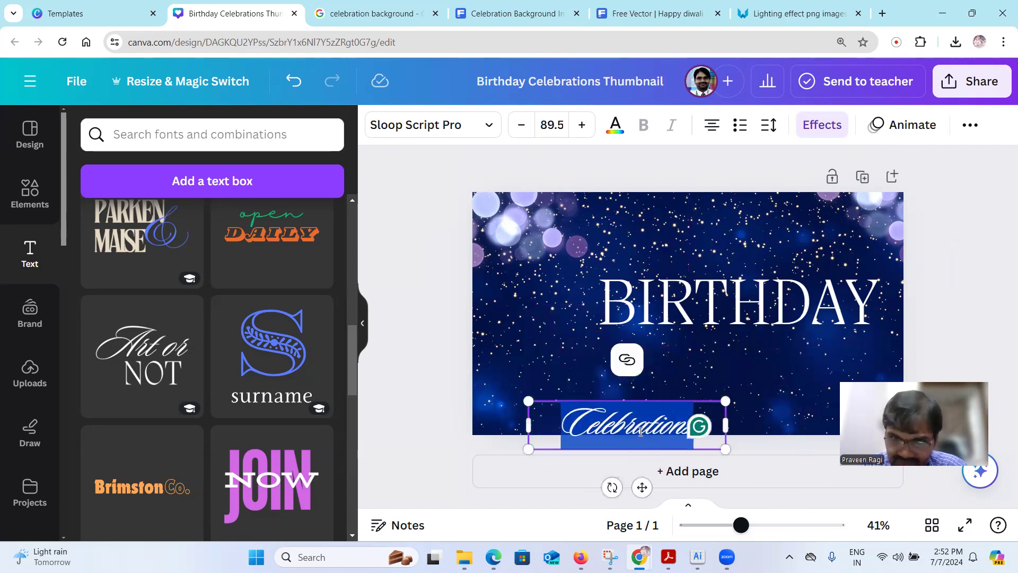
# Position BIRTHDAY near the page's upper edge with "Celebrations" centred beneath it.
pyautogui.click(686, 381)
pyautogui.moveTo(630, 423); pyautogui.dragTo(681, 289)
pyautogui.click(734, 334)
pyautogui.keyDown('shift'); pyautogui.click(715, 364); pyautogui.keyUp('shift')
pyautogui.click(437, 250)
# Set the BIRTHDAY text in Archivo Black, reduce it to font size 96 on one line and centre it above "Celebrations".
pyautogui.click(659, 234)
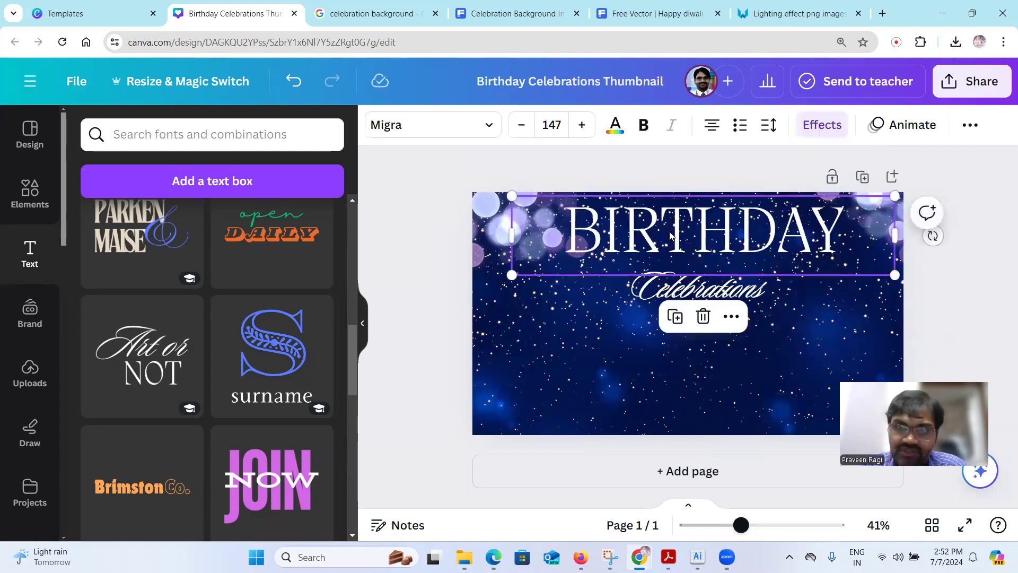
pyautogui.click(489, 124)
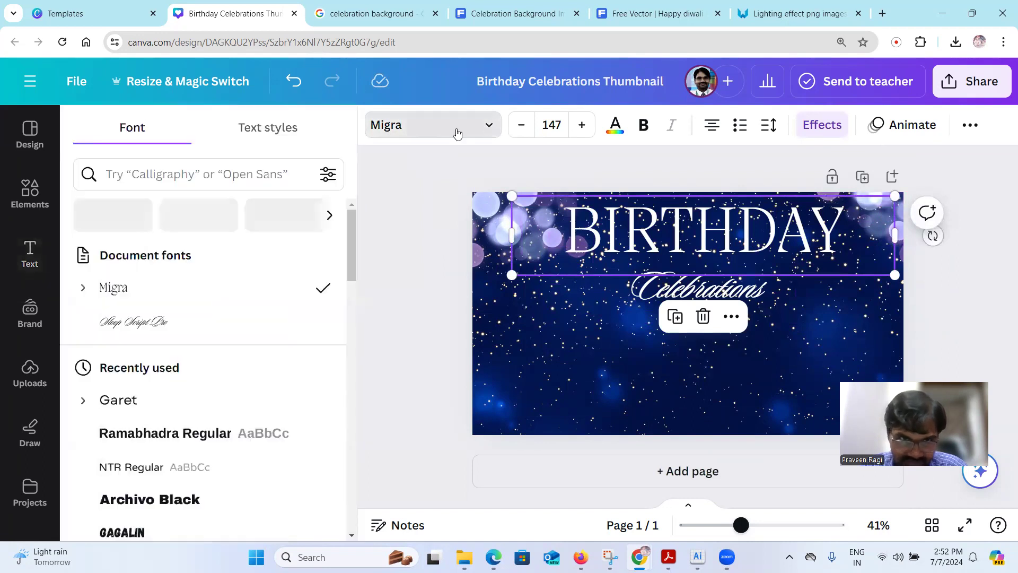
pyautogui.scroll(-3, 287, 259)
pyautogui.scroll(-4, 216, 298)
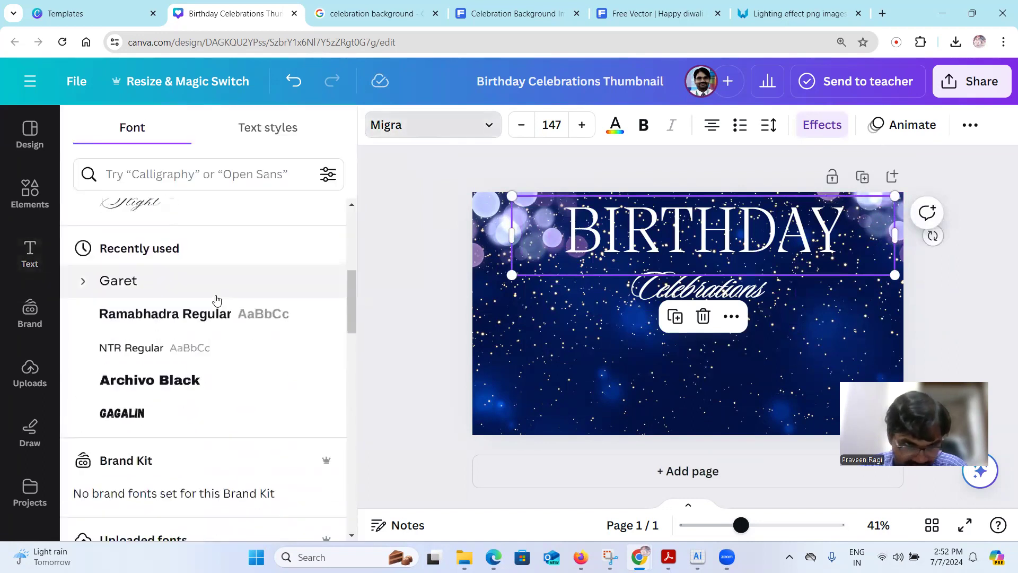
pyautogui.click(169, 394)
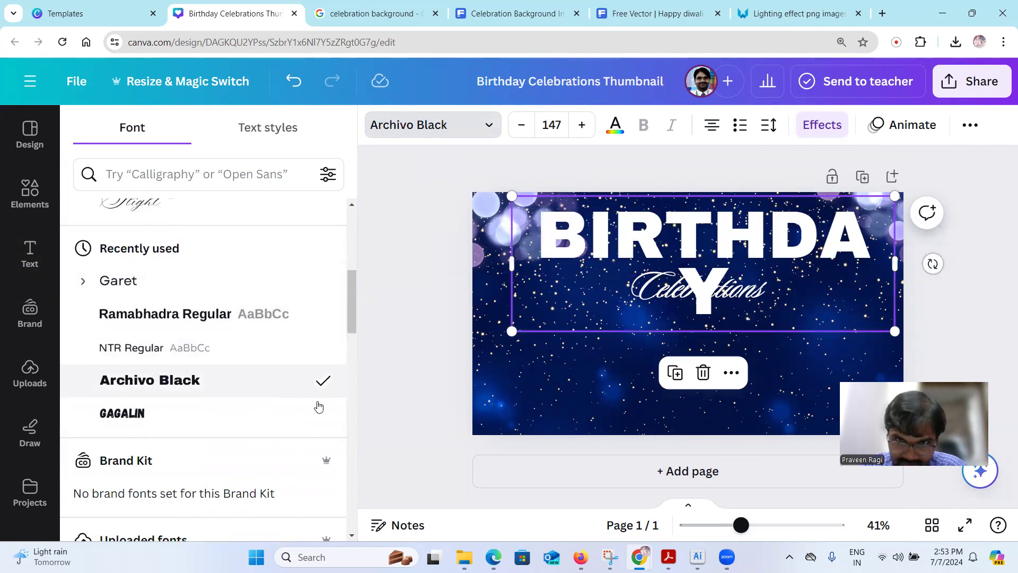
pyautogui.moveTo(895, 264); pyautogui.dragTo(769, 247)
pyautogui.moveTo(671, 229); pyautogui.dragTo(720, 236)
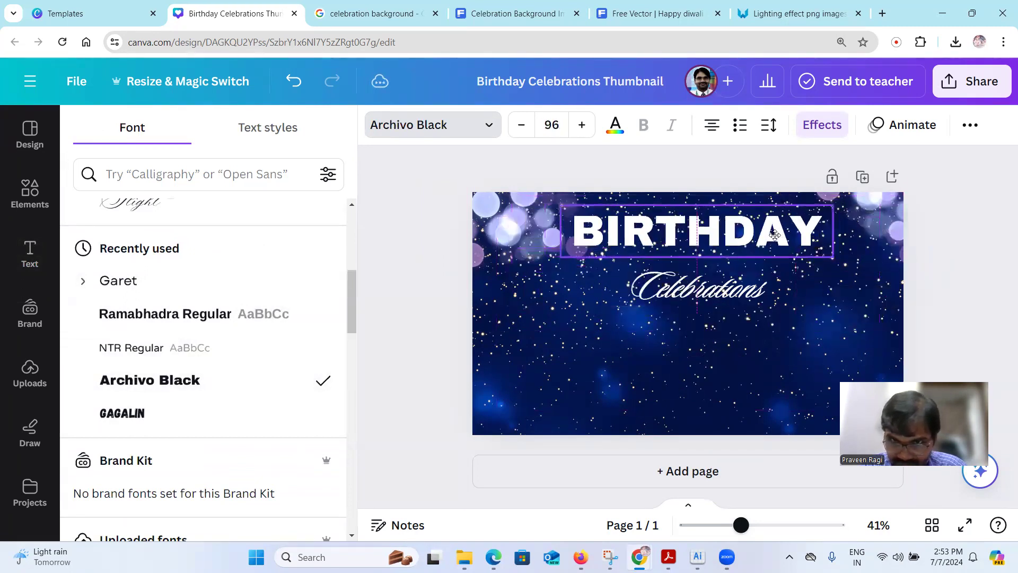
# Move "Celebrations" slightly up so it sits closer beneath BIRTHDAY.
pyautogui.click(757, 293)
pyautogui.moveTo(758, 279); pyautogui.dragTo(757, 280)
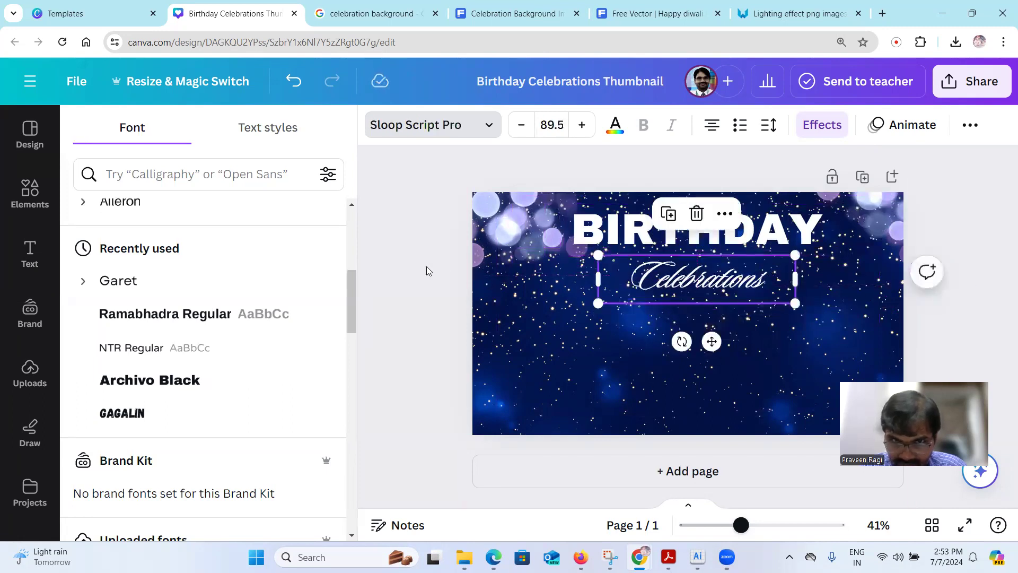
pyautogui.click(427, 267)
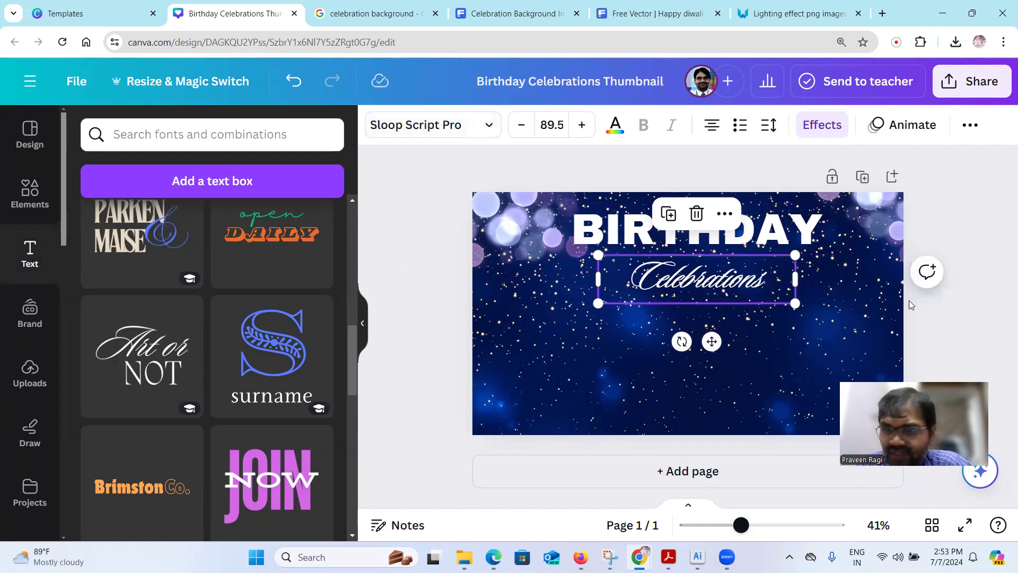
pyautogui.click(949, 339)
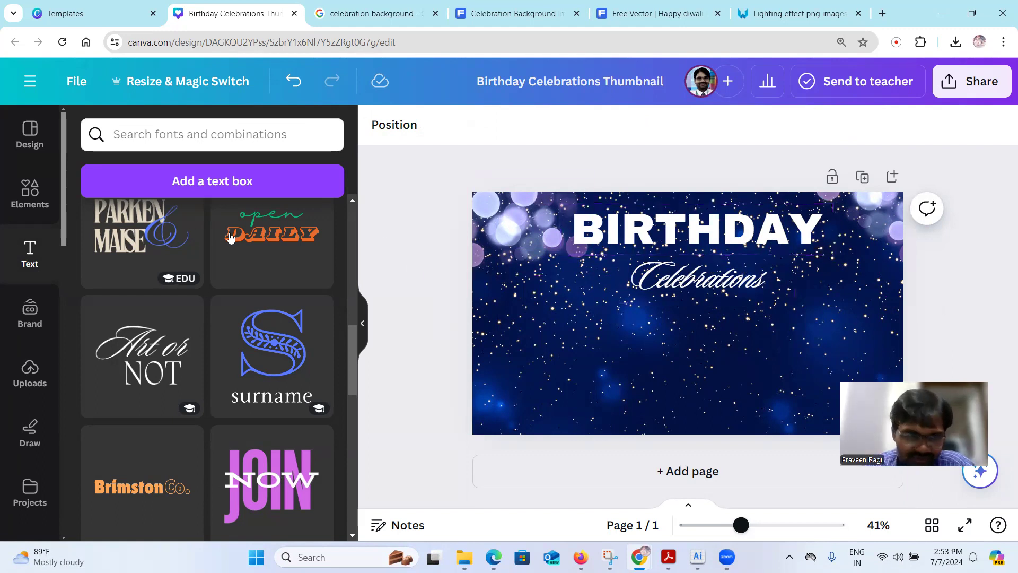
# Clear the lighting effects graphics search and place a basic square shape in the page's lower-left area.
pyautogui.click(25, 194)
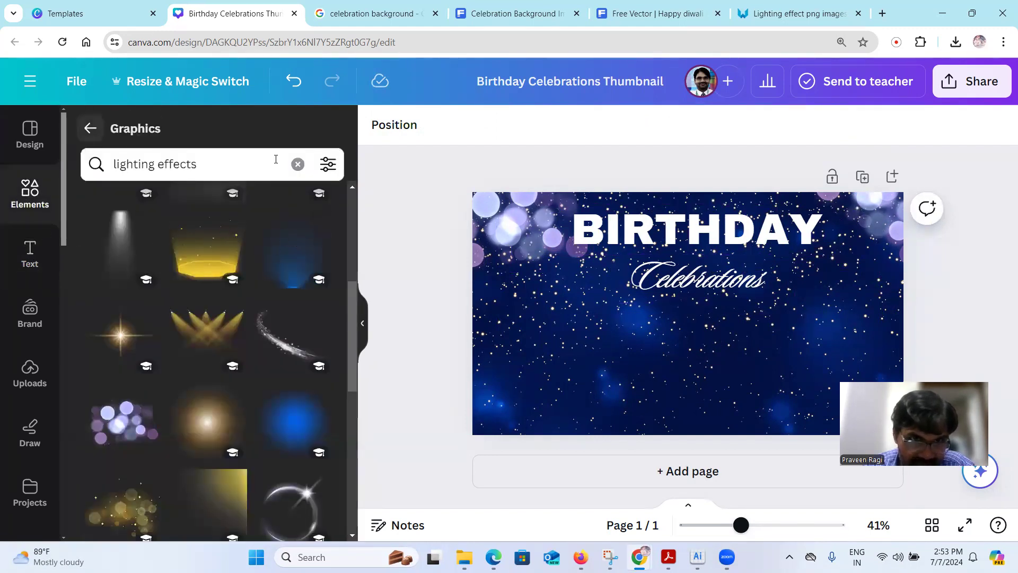
pyautogui.click(299, 166)
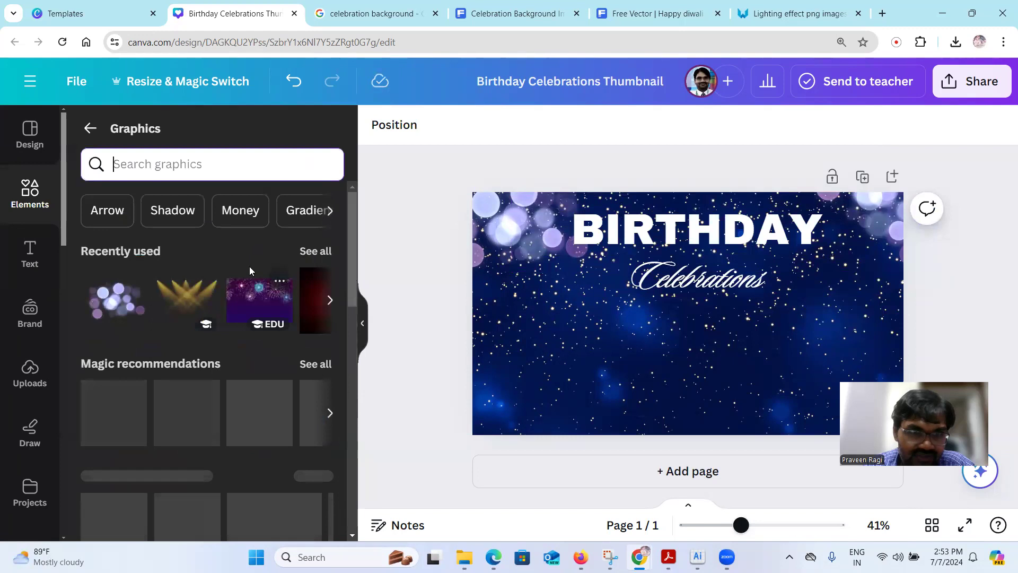
pyautogui.scroll(-4, 249, 266)
pyautogui.click(91, 130)
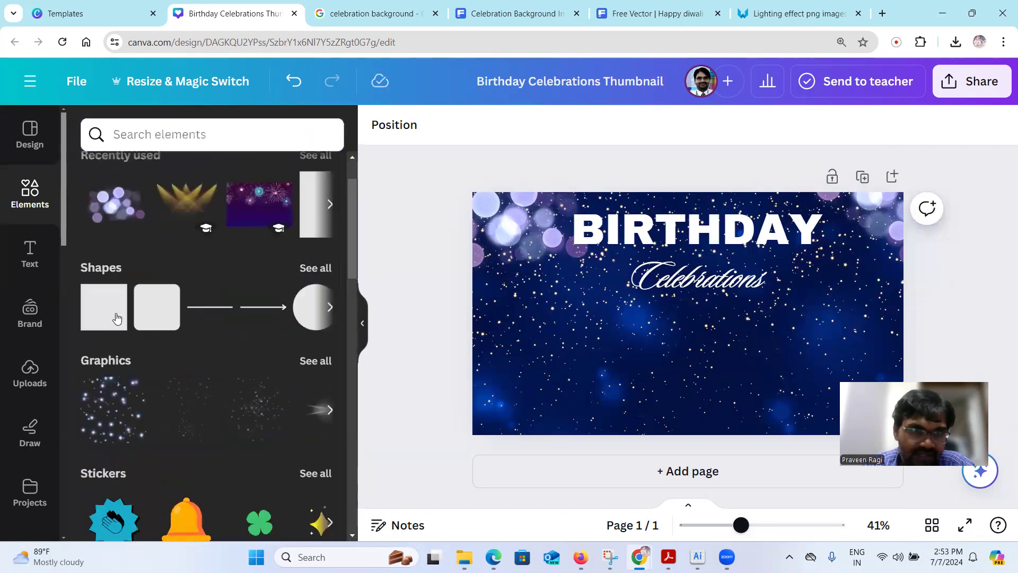
pyautogui.moveTo(106, 295); pyautogui.dragTo(548, 350)
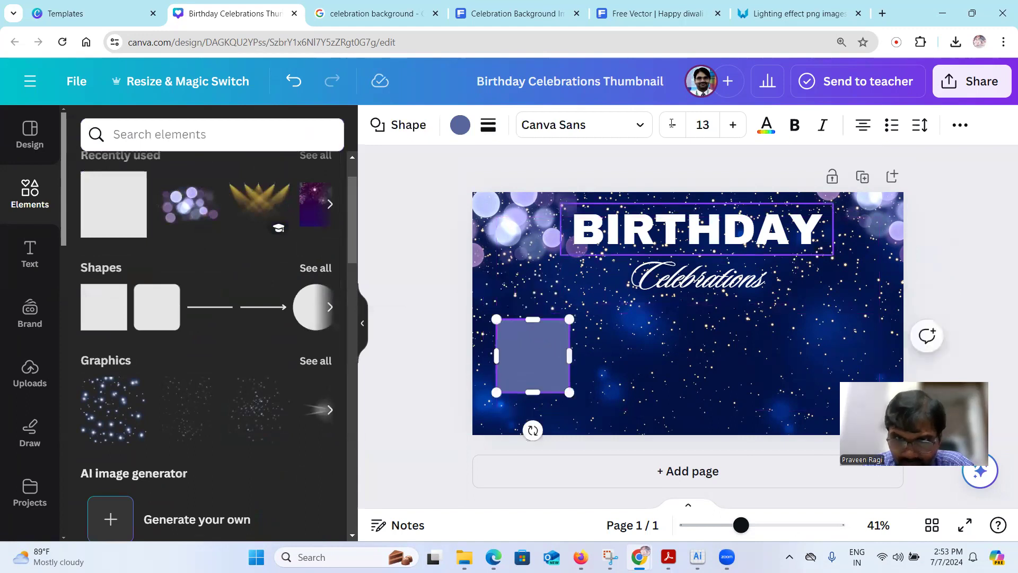
# Fill the square with the dark navy photo colour and stretch it to cover the whole page.
pyautogui.click(461, 124)
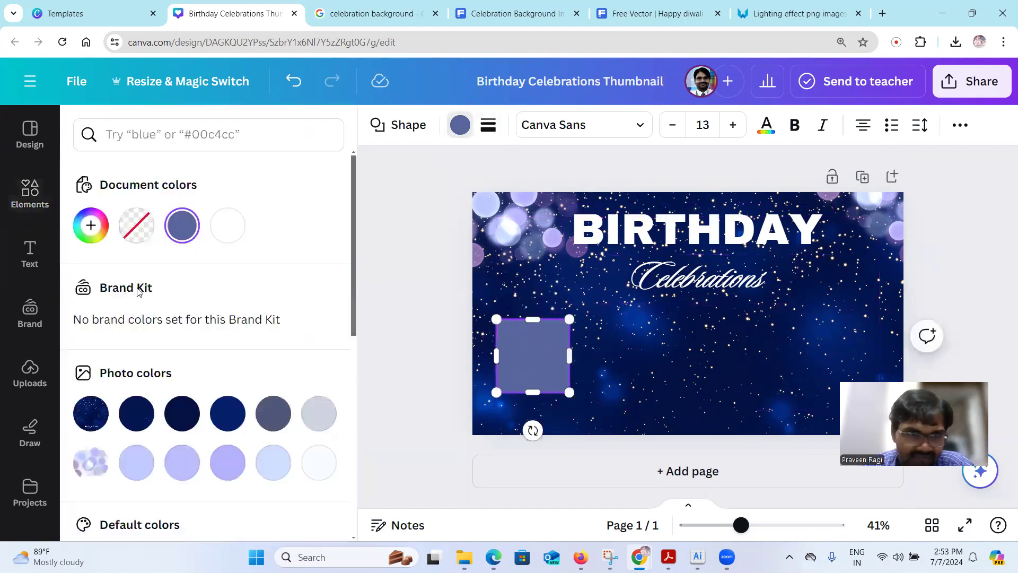
pyautogui.click(138, 415)
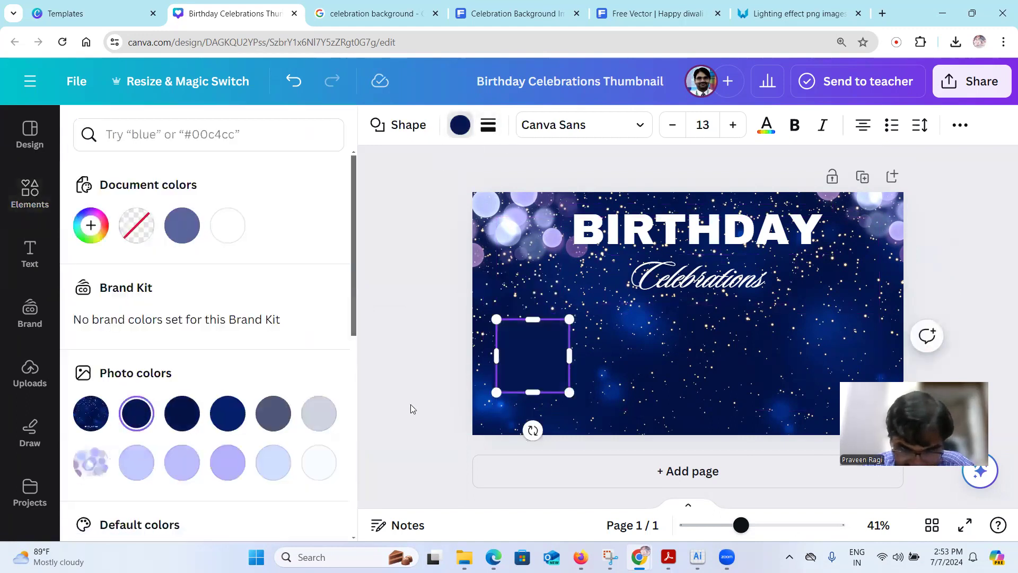
pyautogui.moveTo(531, 345); pyautogui.dragTo(505, 223)
pyautogui.moveTo(545, 266); pyautogui.dragTo(652, 434)
pyautogui.moveTo(654, 317); pyautogui.dragTo(904, 314)
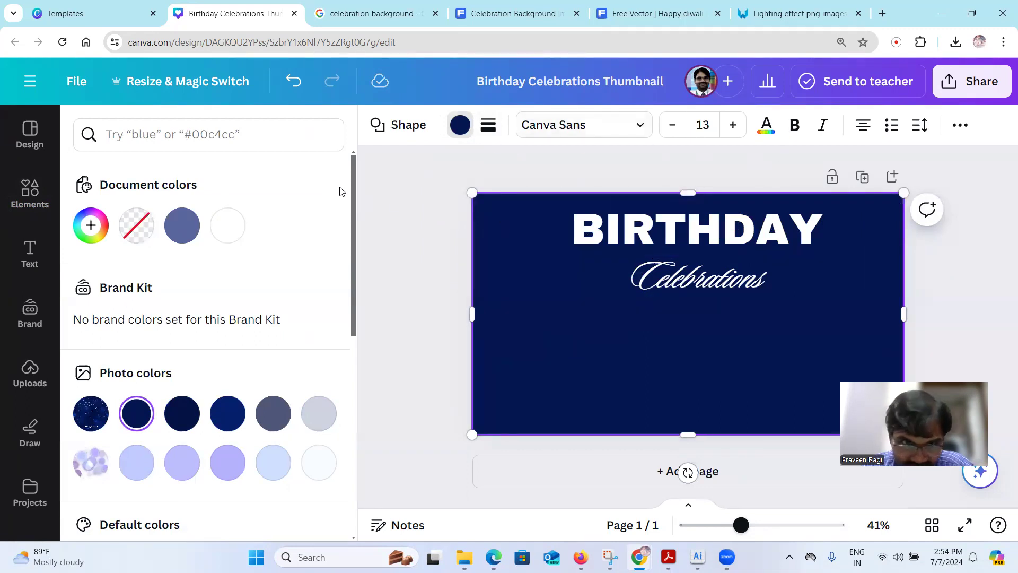
# Make the navy rectangle semi-transparent so the sparkle background and bokeh show through faintly.
pyautogui.moveTo(352, 177); pyautogui.dragTo(385, 128)
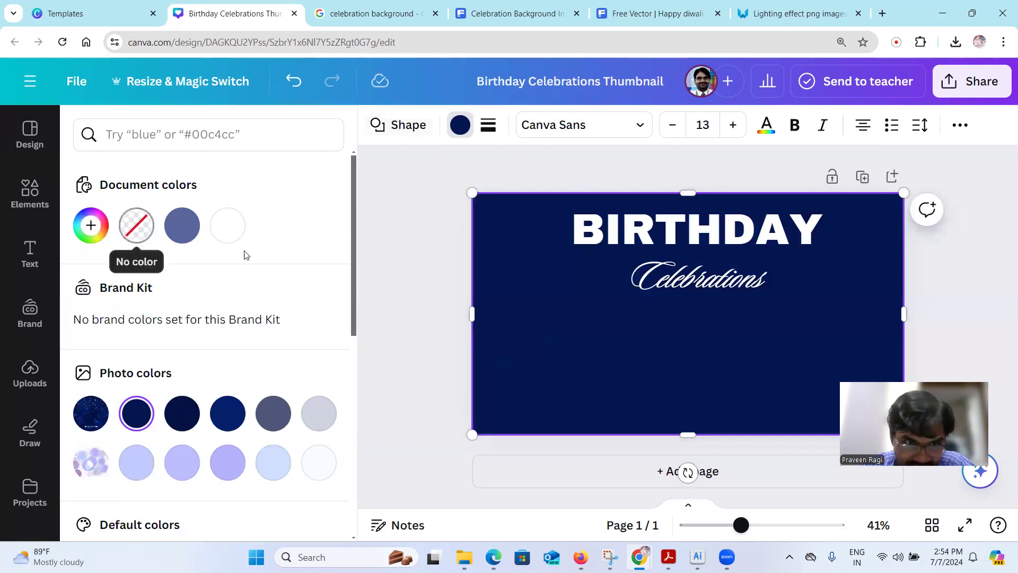
pyautogui.click(955, 129)
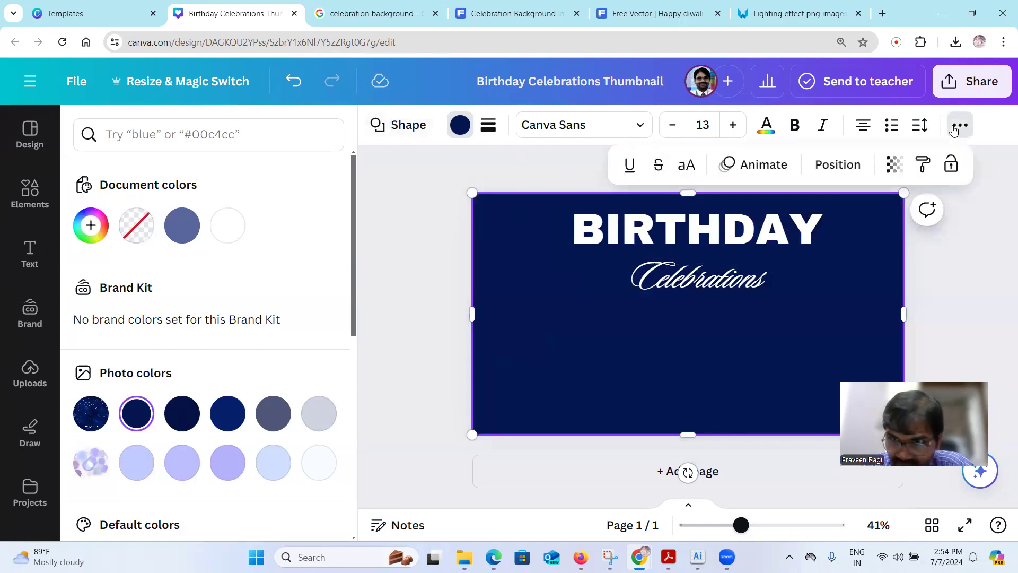
pyautogui.click(894, 165)
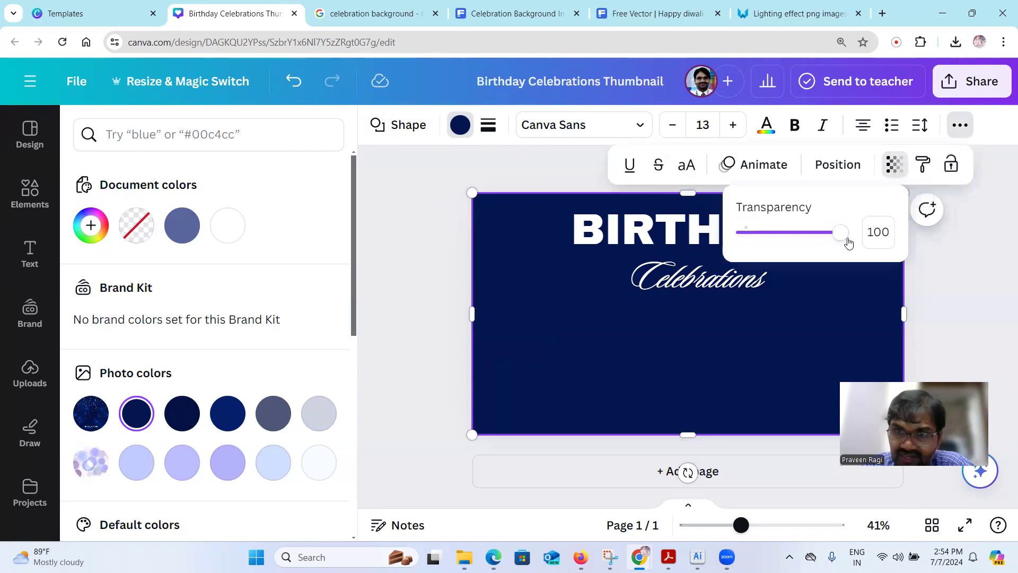
pyautogui.moveTo(841, 236); pyautogui.dragTo(812, 241)
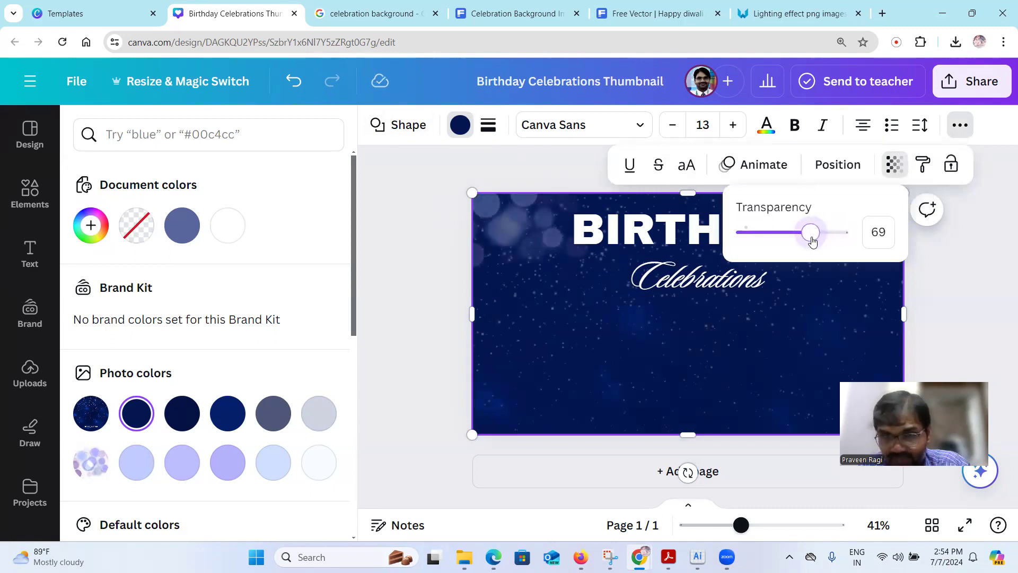
pyautogui.moveTo(813, 241); pyautogui.dragTo(689, 241)
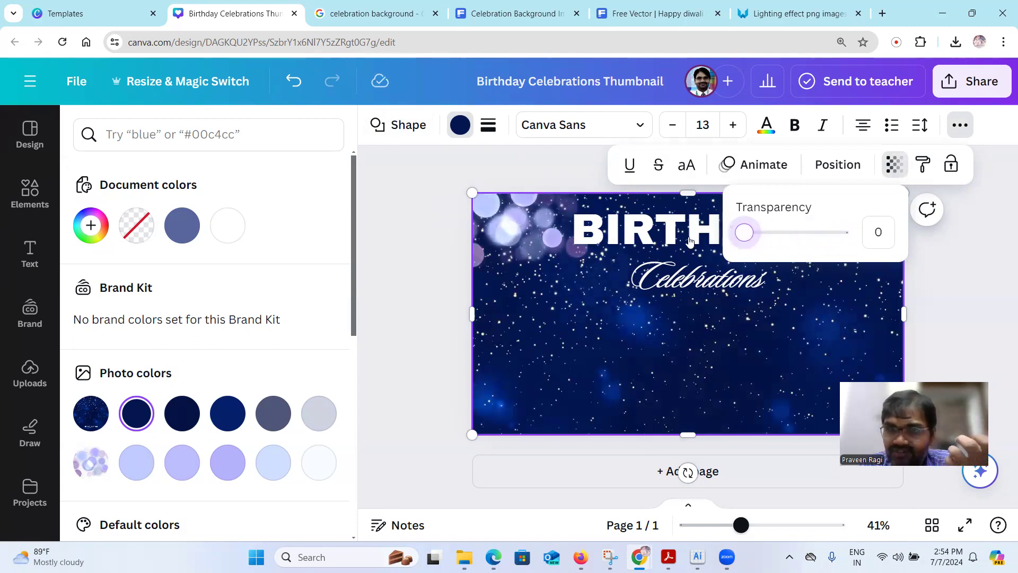
pyautogui.moveTo(713, 242); pyautogui.dragTo(792, 245)
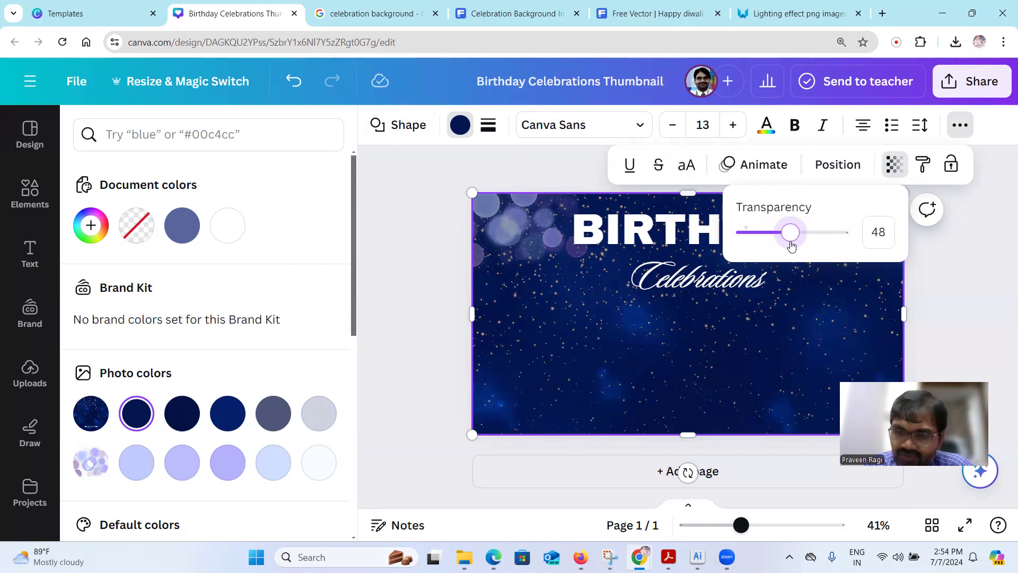
pyautogui.moveTo(791, 245); pyautogui.dragTo(816, 250)
pyautogui.press('Escape')
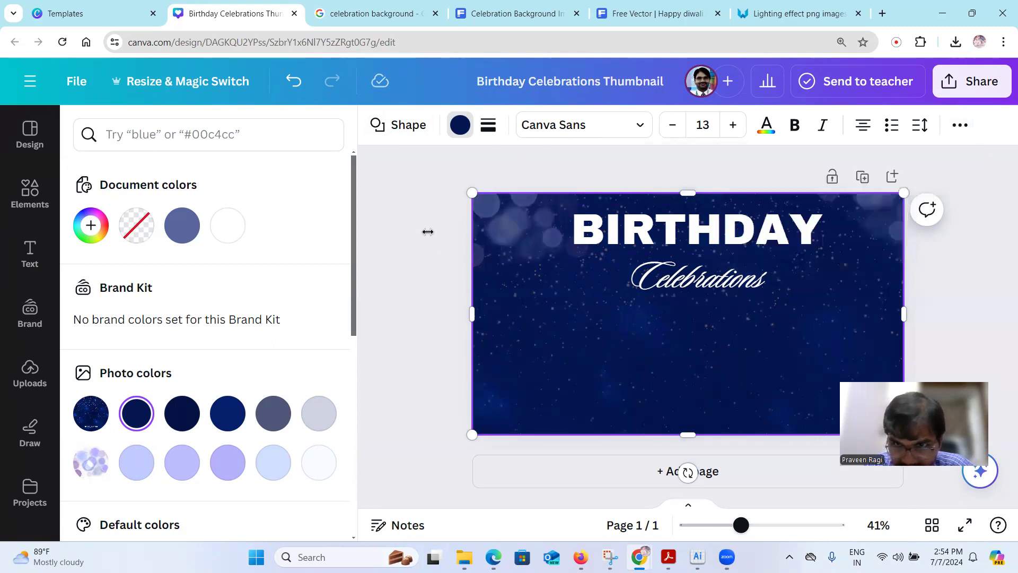
pyautogui.click(428, 231)
pyautogui.click(947, 255)
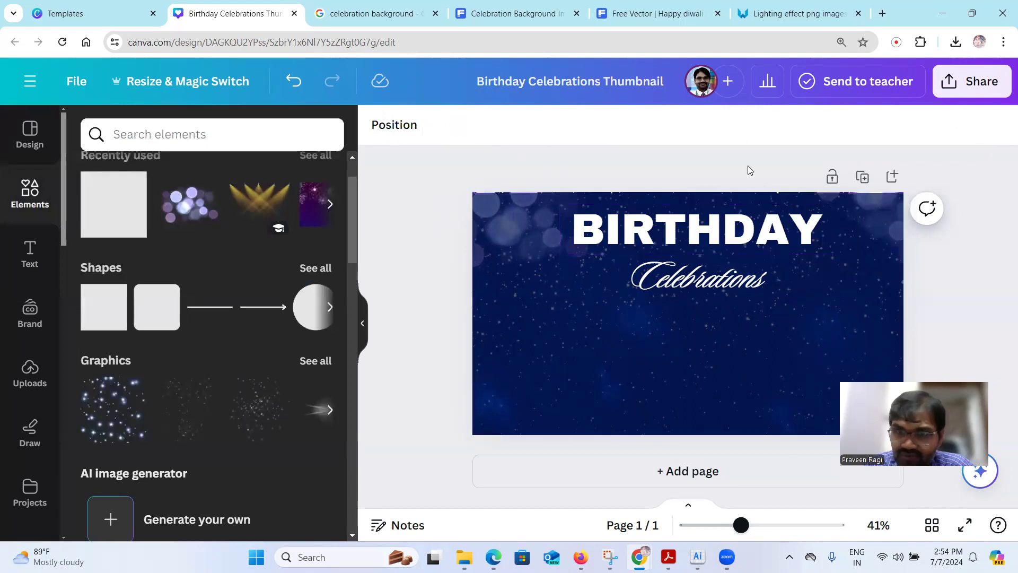
# Try to reorder the layers so the upper-right bokeh graphic sits above the navy rectangle.
pyautogui.click(506, 225)
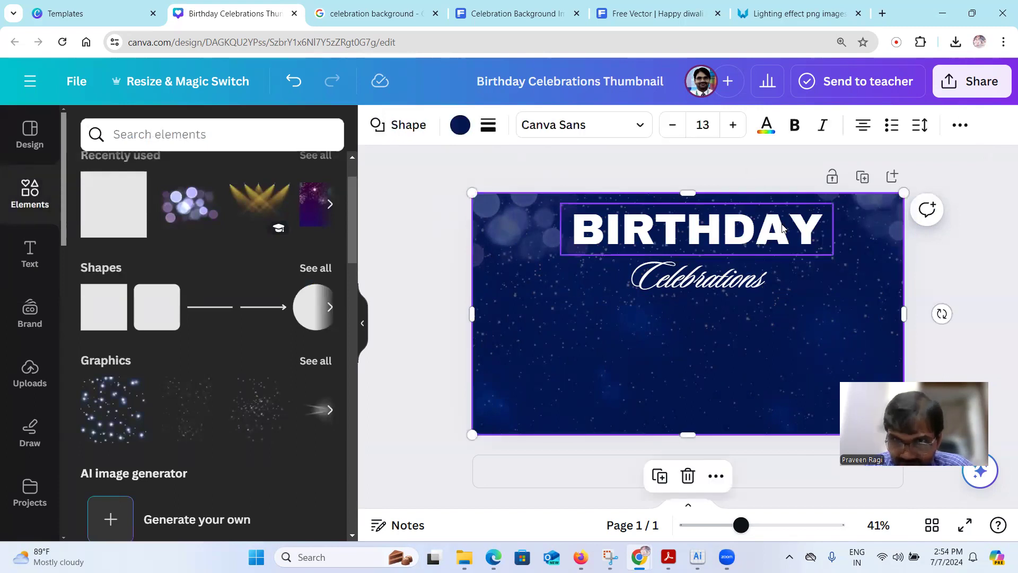
pyautogui.click(958, 126)
pyautogui.click(841, 165)
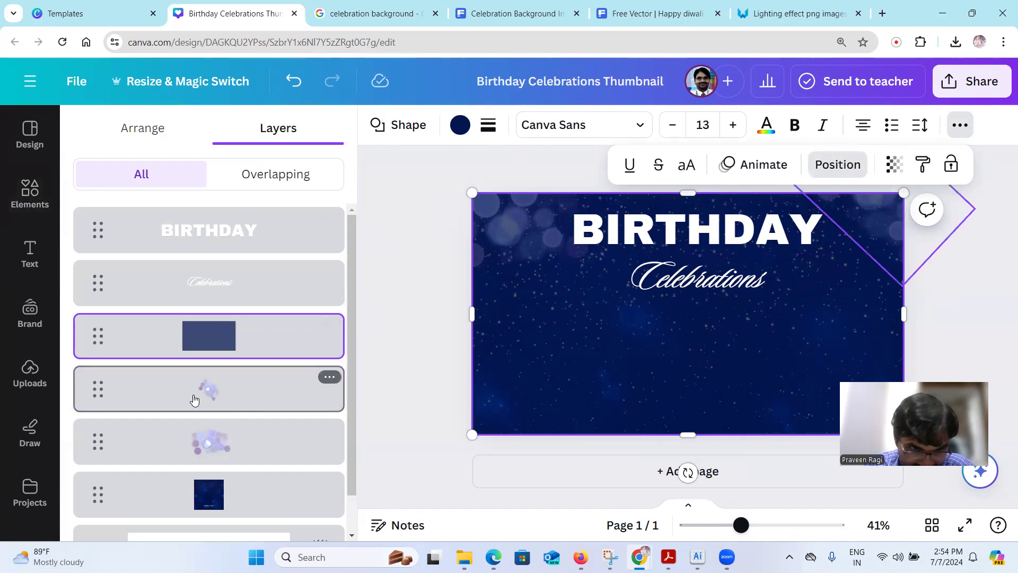
pyautogui.click(237, 397)
pyautogui.moveTo(239, 359); pyautogui.dragTo(222, 395)
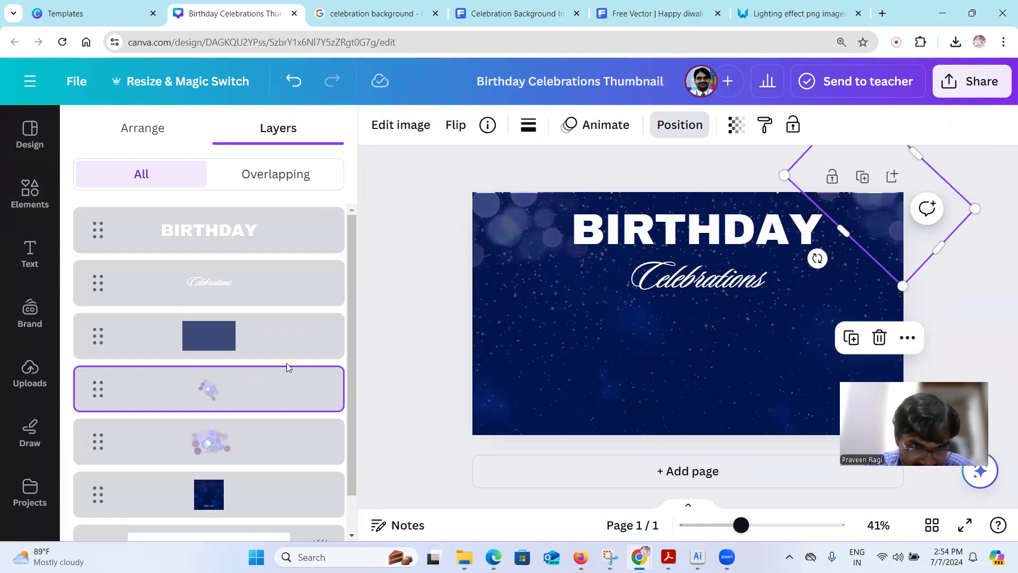
pyautogui.click(392, 344)
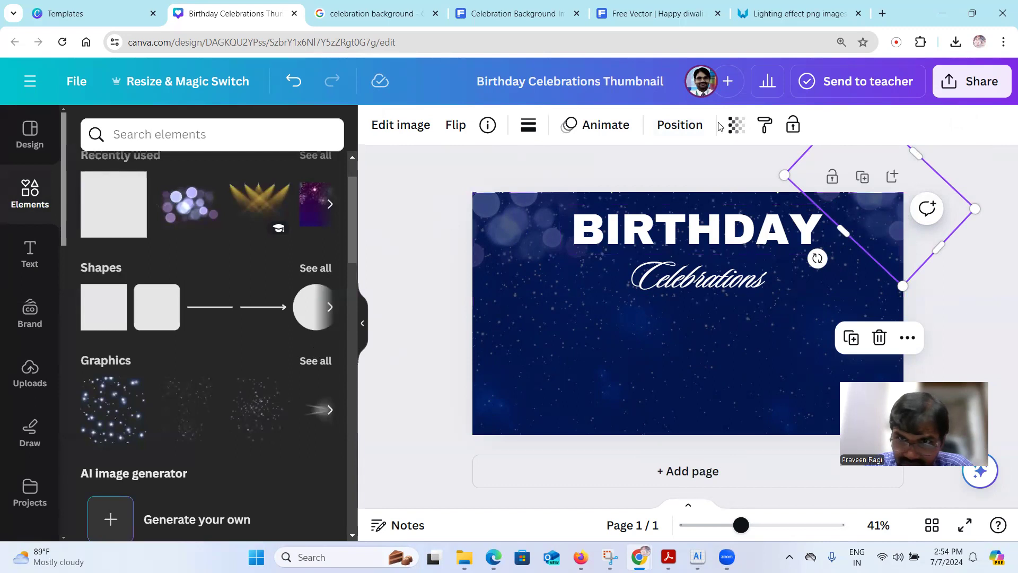
pyautogui.click(680, 125)
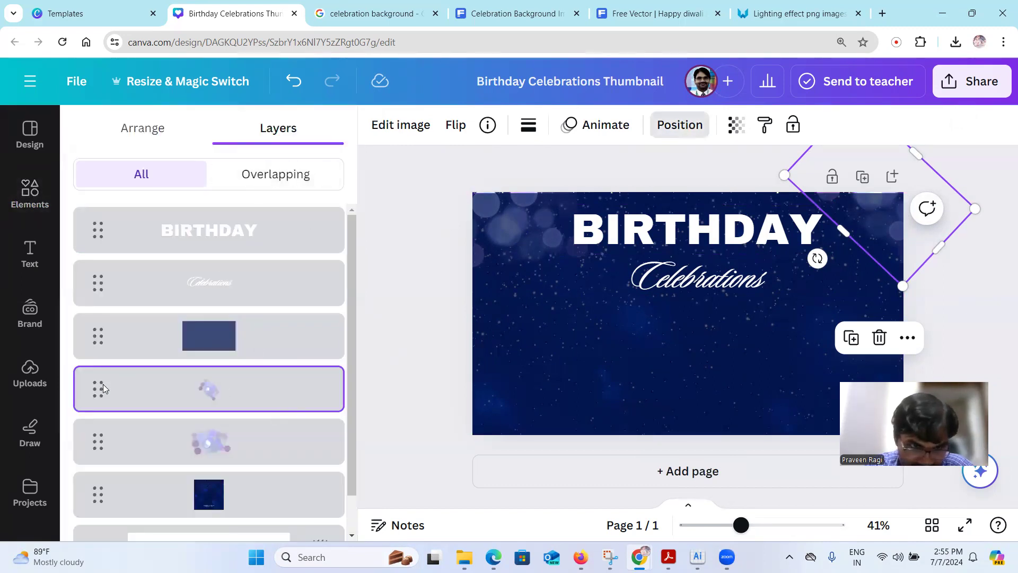
pyautogui.click(966, 290)
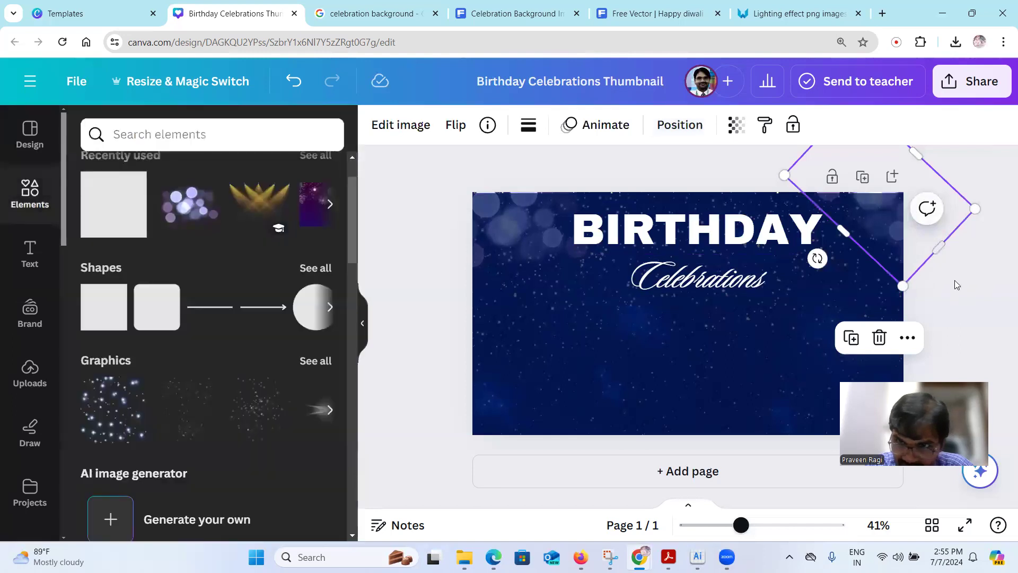
# Select the navy rectangle and view the list of layers that overlap it.
pyautogui.click(884, 222)
pyautogui.moveTo(859, 223)
pyautogui.mouseDown()
pyautogui.moveTo(795, 275)
pyautogui.moveTo(857, 233)
pyautogui.mouseUp()
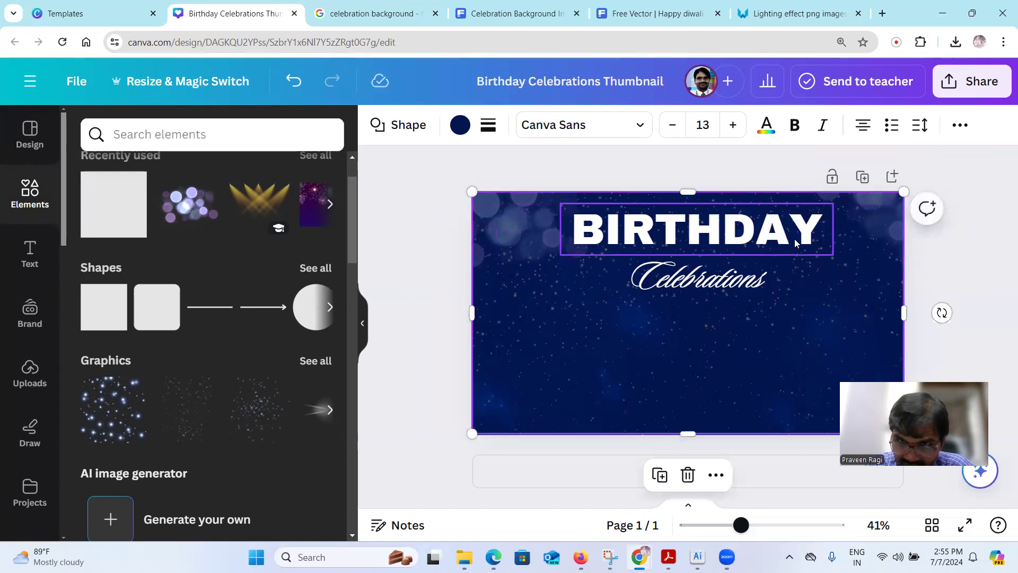
pyautogui.click(959, 124)
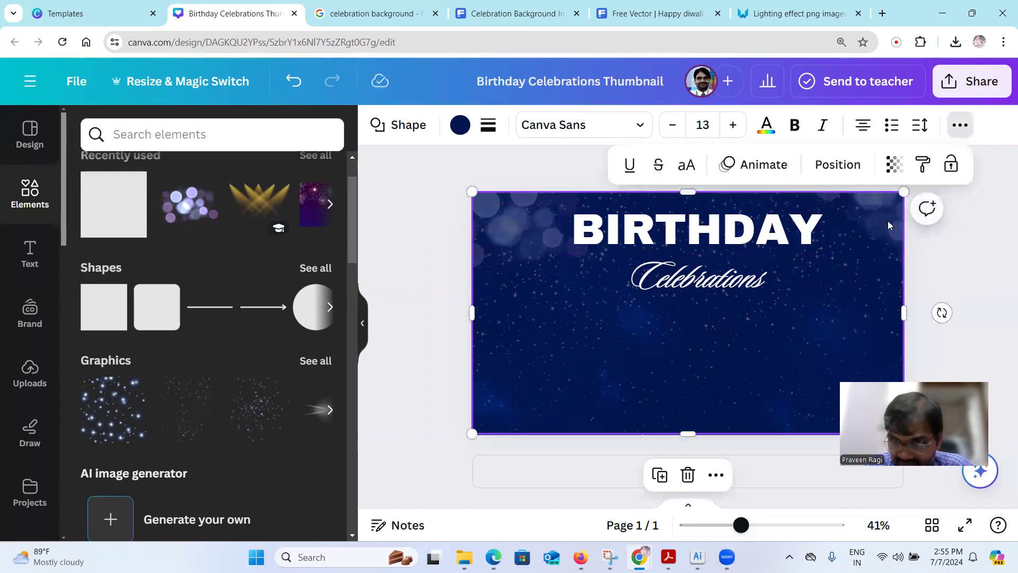
pyautogui.click(836, 165)
pyautogui.click(215, 380)
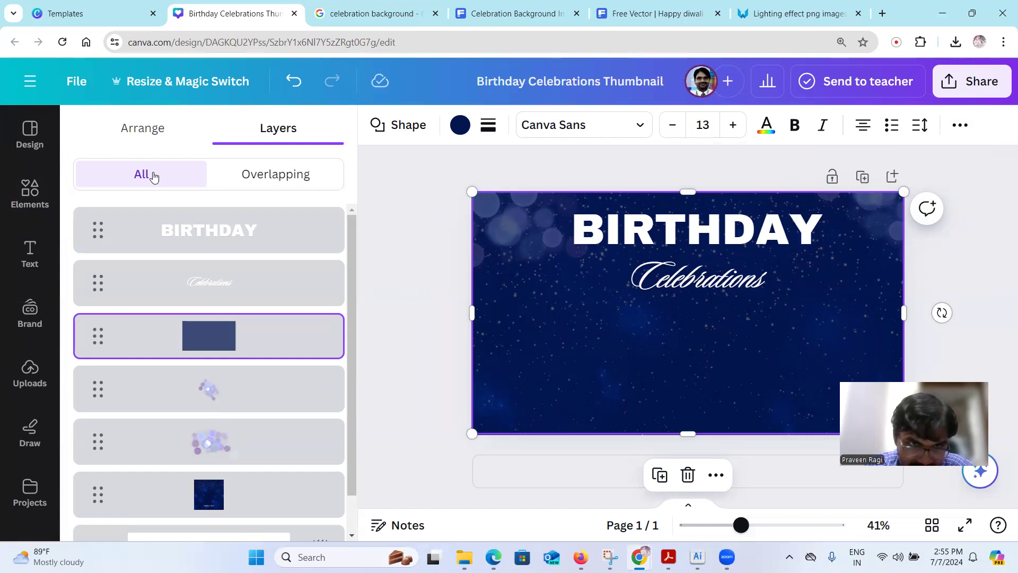
pyautogui.click(280, 175)
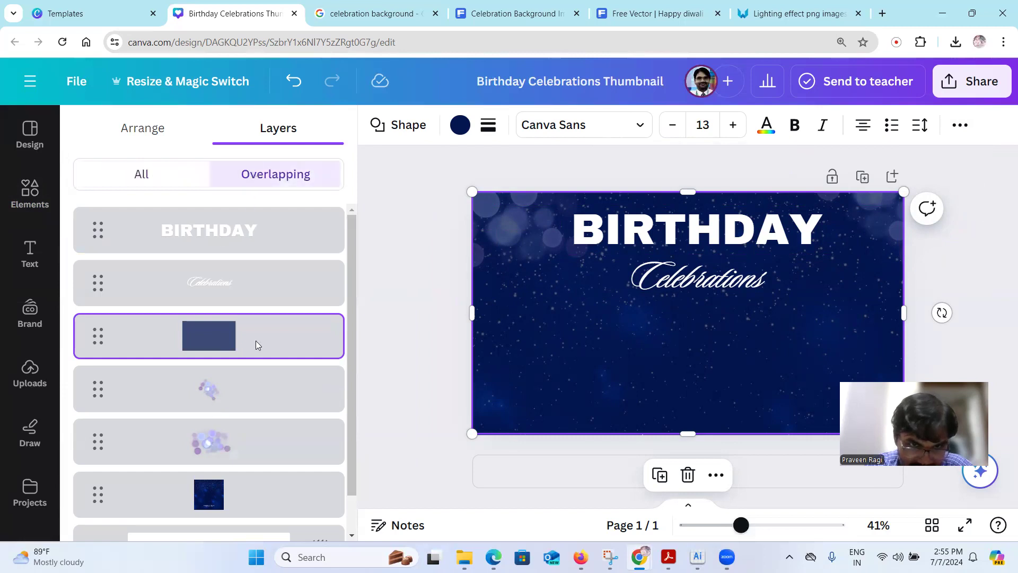
pyautogui.click(407, 364)
pyautogui.click(518, 239)
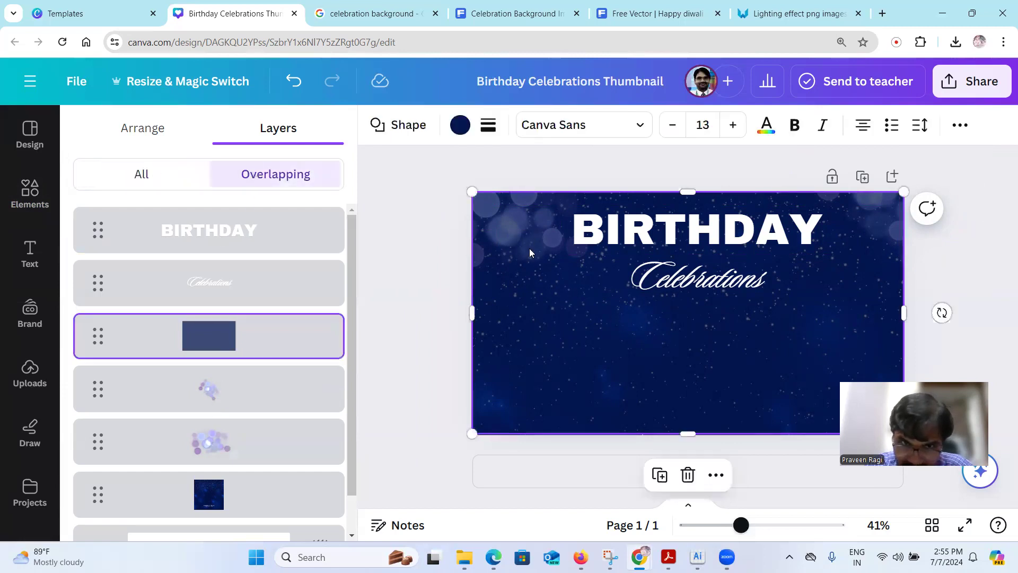
# Nudge the upper-left bokeh graphic slightly down, shifting the navy rectangle aside and back over the page to reach it.
pyautogui.moveTo(530, 261); pyautogui.dragTo(541, 398)
pyautogui.click(509, 243)
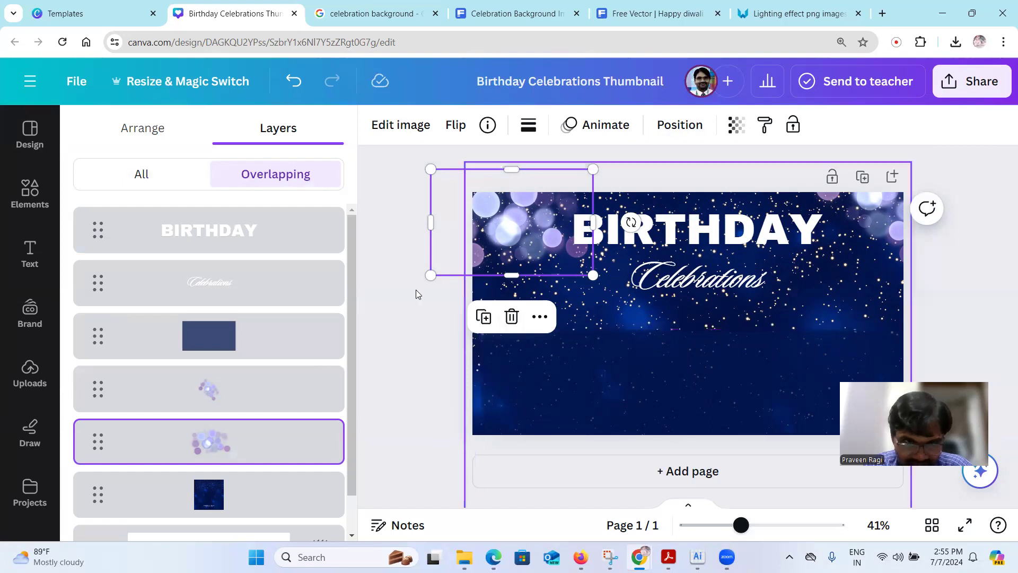
pyautogui.moveTo(519, 227); pyautogui.dragTo(519, 231)
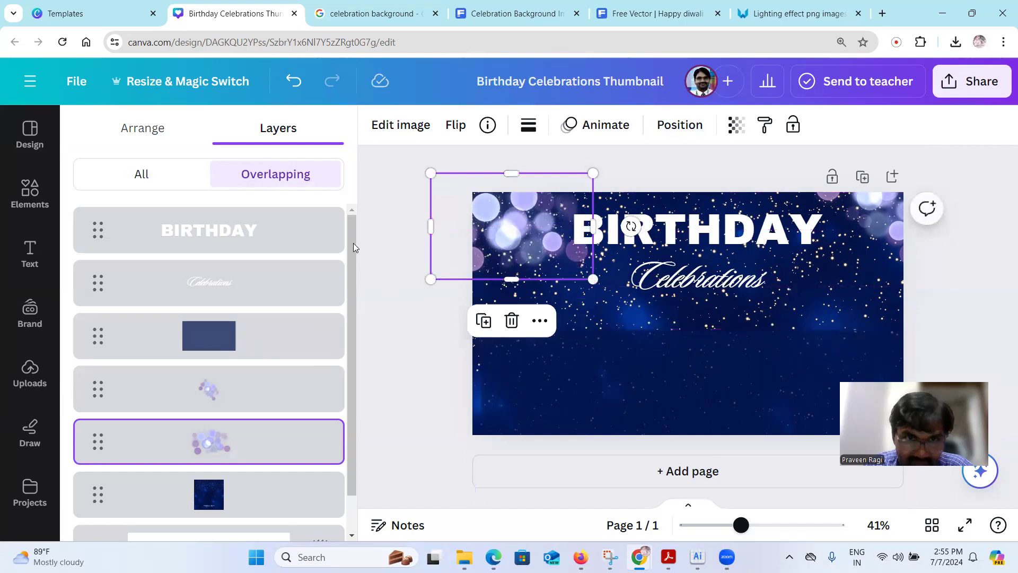
pyautogui.moveTo(657, 381); pyautogui.dragTo(595, 242)
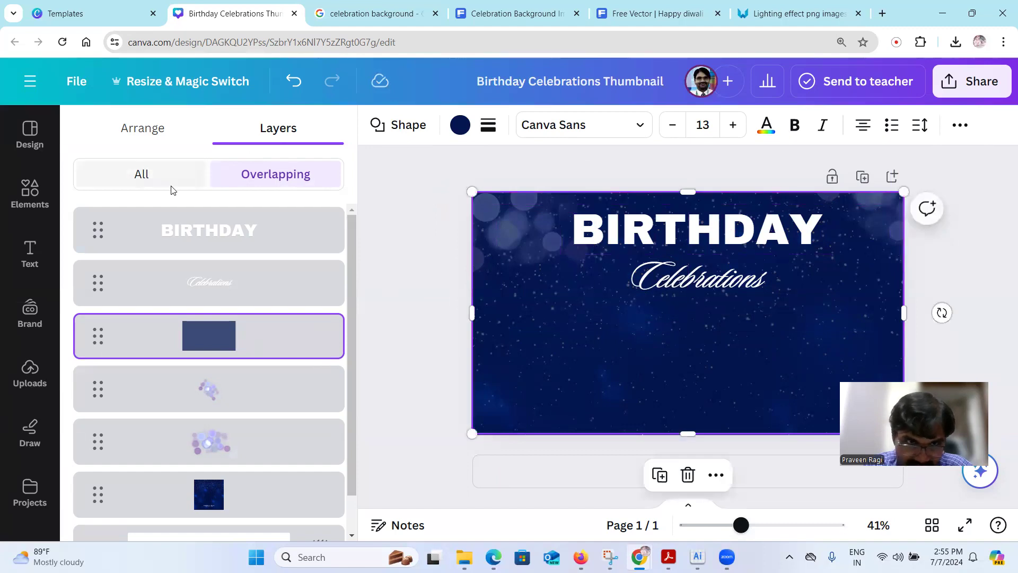
# Send the navy rectangle backward until it lies behind both bokeh graphics.
pyautogui.click(142, 130)
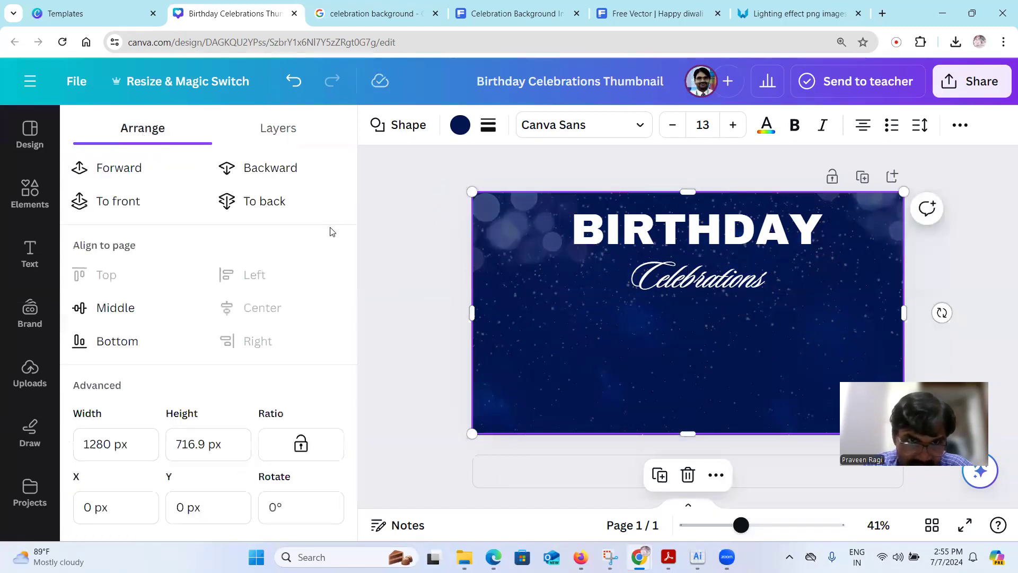
pyautogui.click(265, 177)
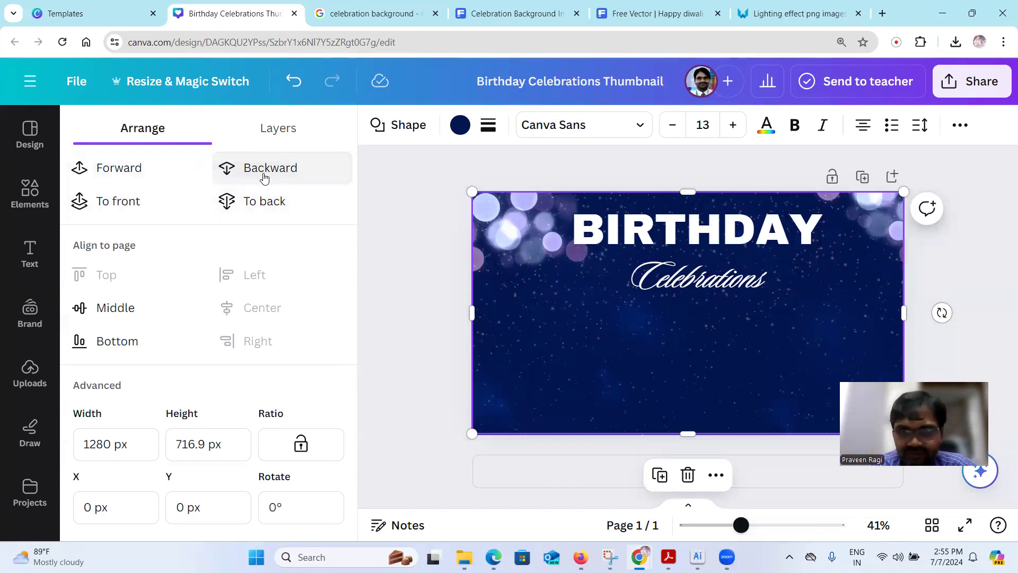
pyautogui.click(426, 243)
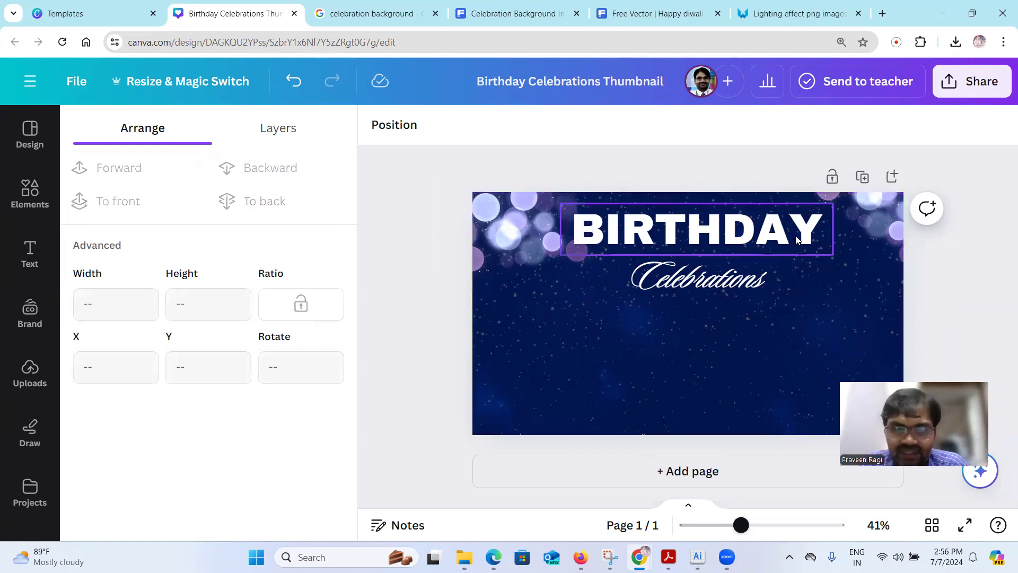
# Check the YouTube birthday reference thumbnail and open pexels.com in a new browser tab.
pyautogui.hotkey('alt', 'Tab')
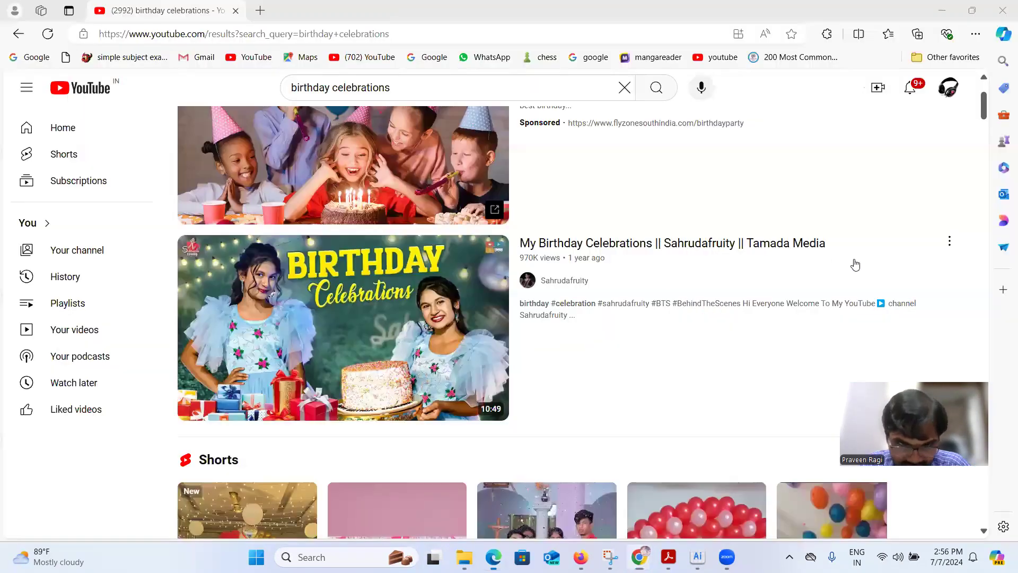
pyautogui.hotkey('alt', 'Tab')
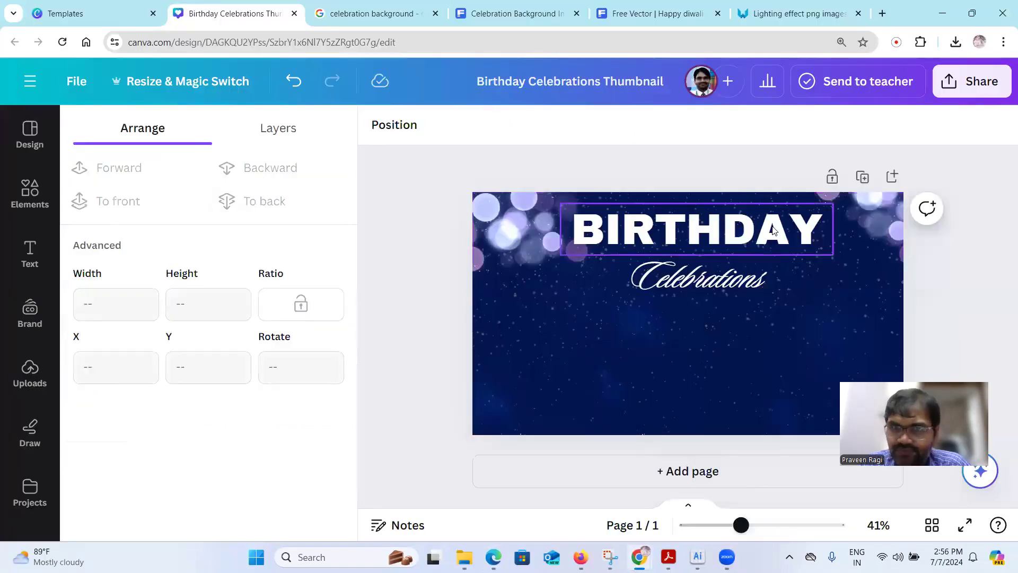
pyautogui.click(883, 13)
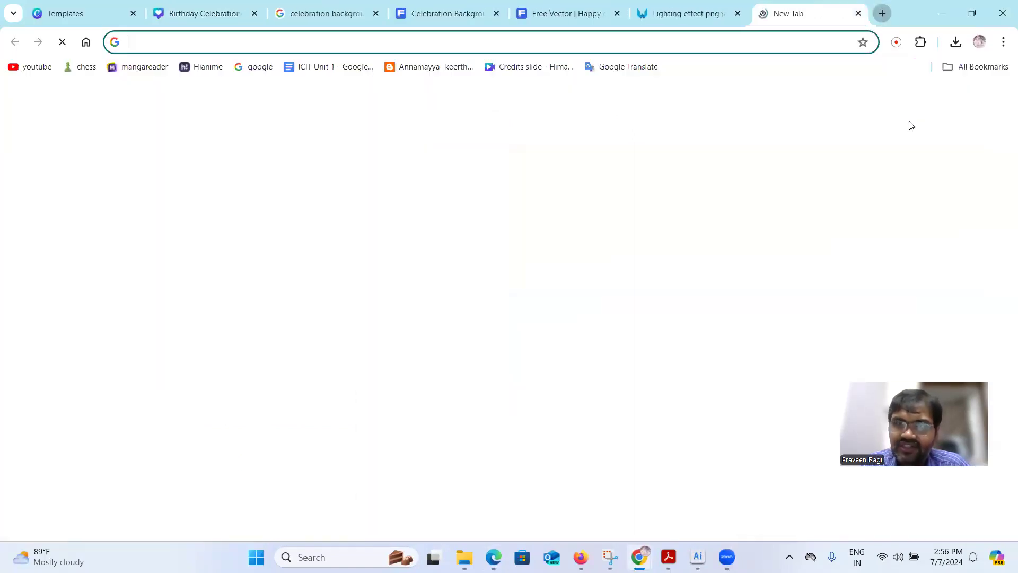
pyautogui.write('pe')
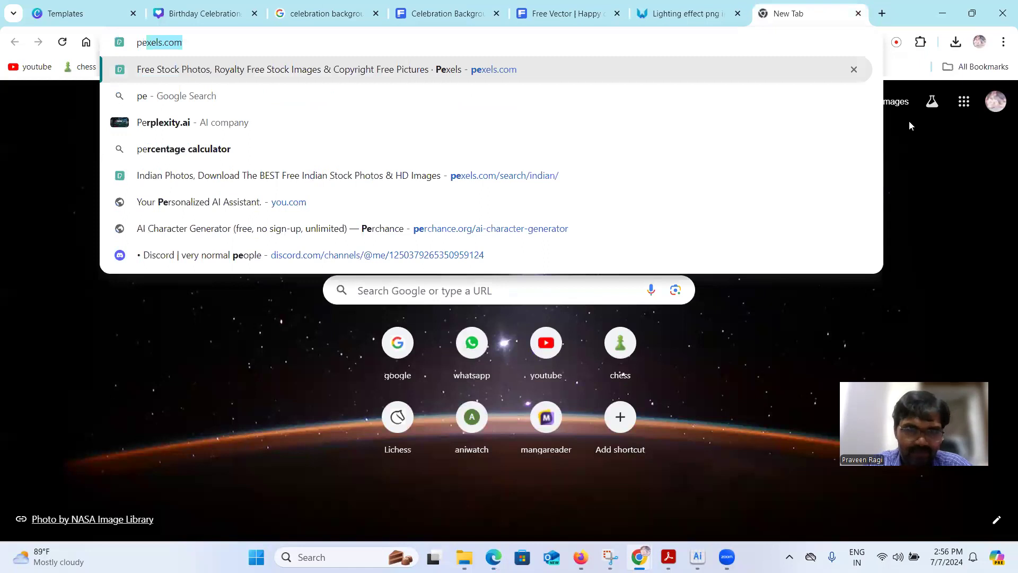
pyautogui.press('Return')
pyautogui.scroll(-5, 566, 210)
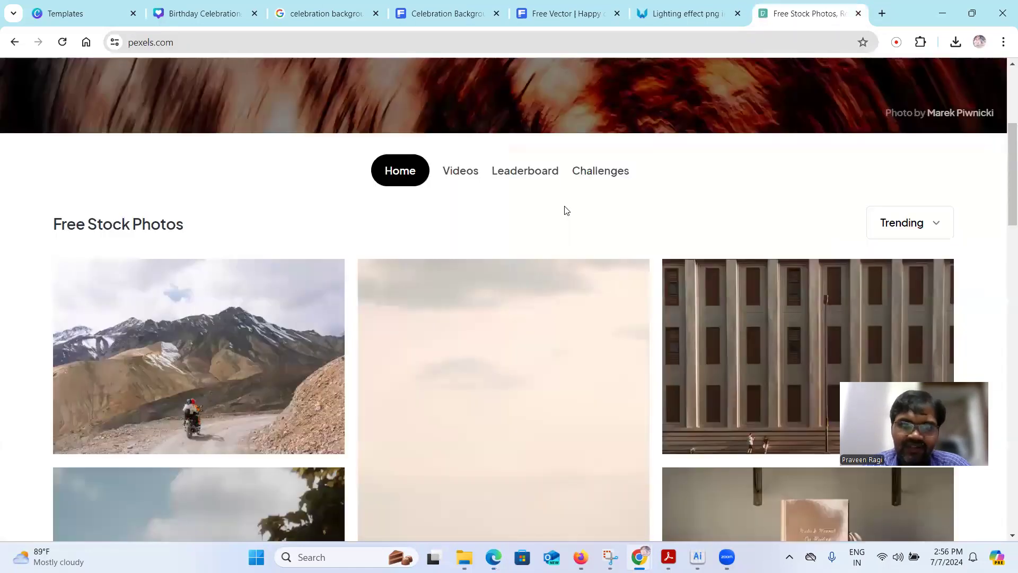
pyautogui.scroll(4, 454, 214)
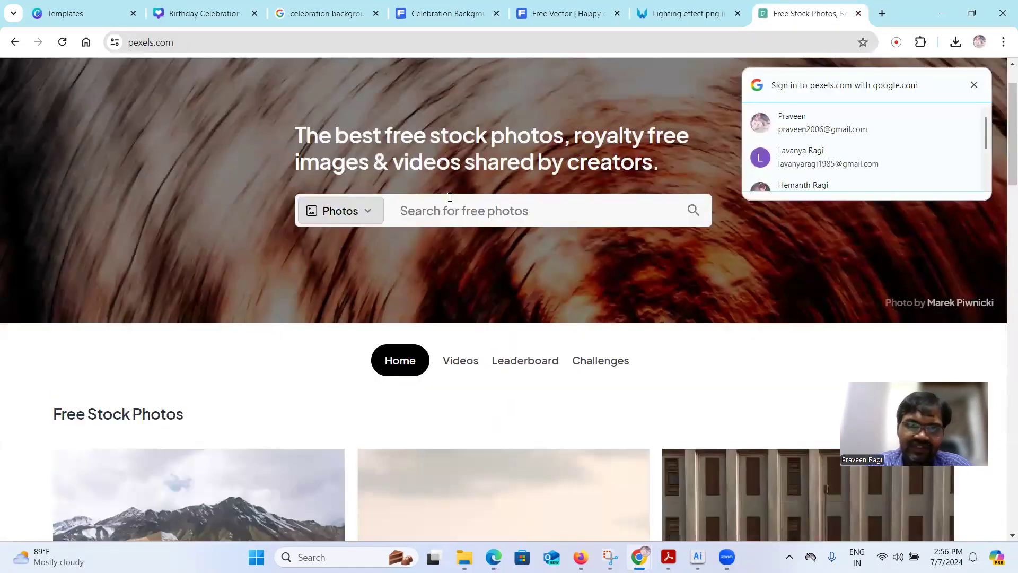
# Search Pexels photos for "indian".
pyautogui.click(413, 209)
pyautogui.write('indian')
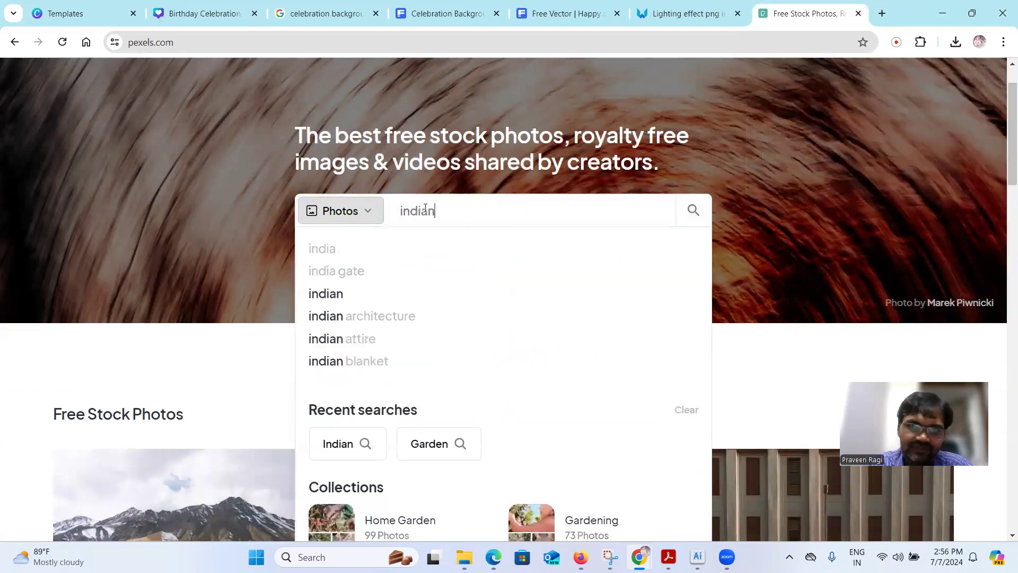
pyautogui.press('Return')
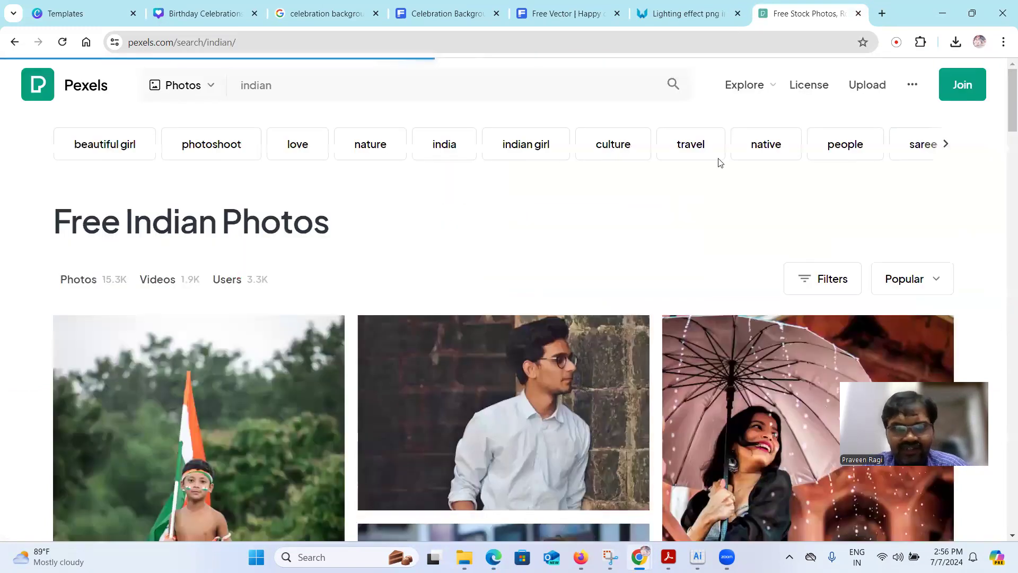
# Open the photo of the woman in a red dress holding her black-framed sunglasses in a new tab.
pyautogui.scroll(-2, 622, 242)
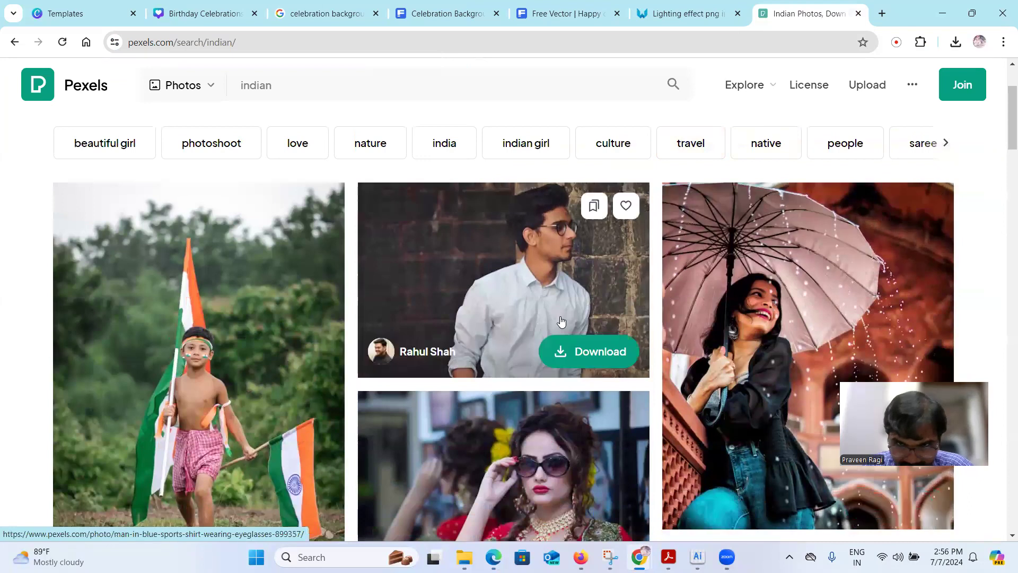
pyautogui.scroll(-3, 597, 340)
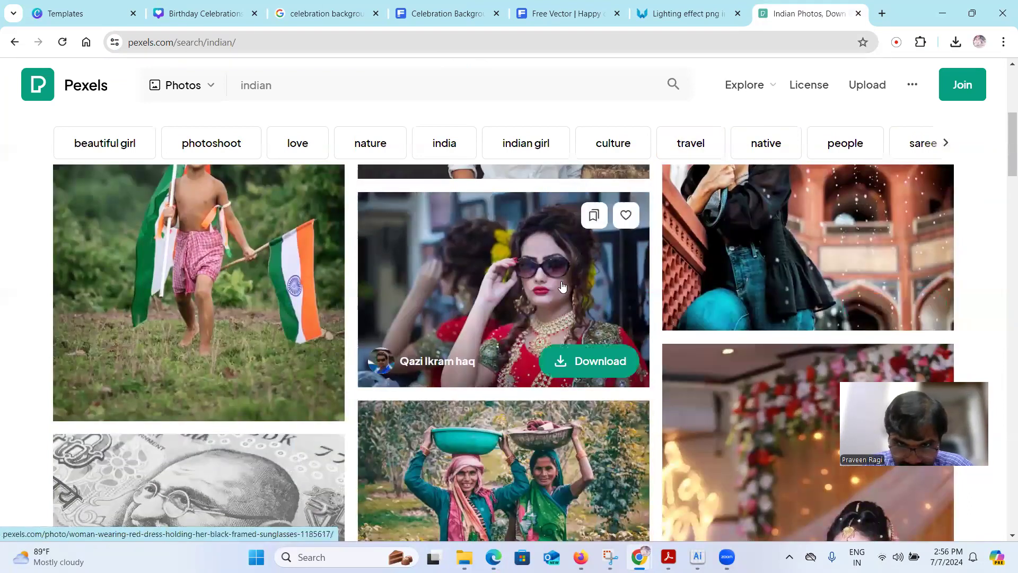
pyautogui.rightClick(526, 258)
pyautogui.click(573, 269)
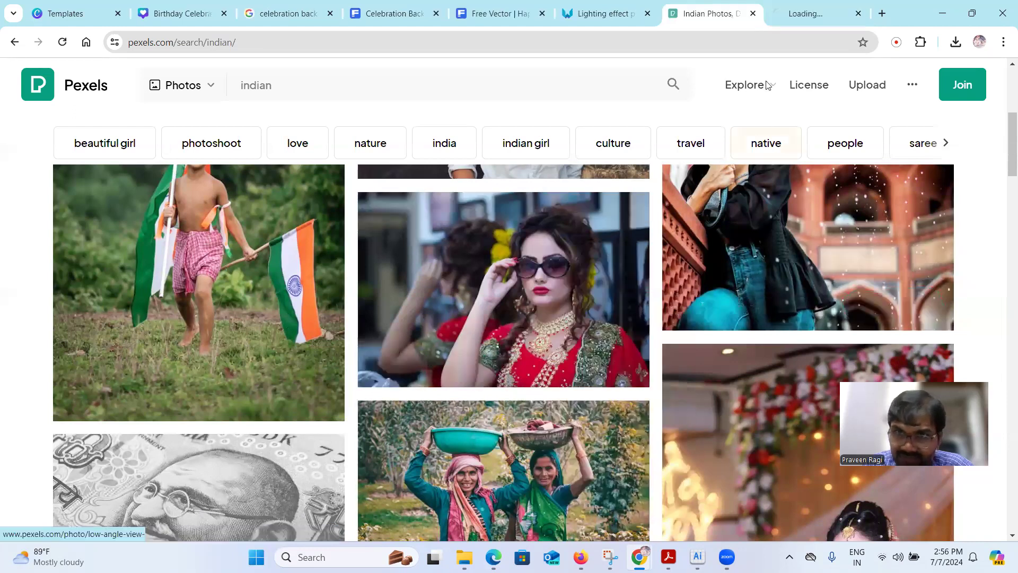
pyautogui.click(798, 16)
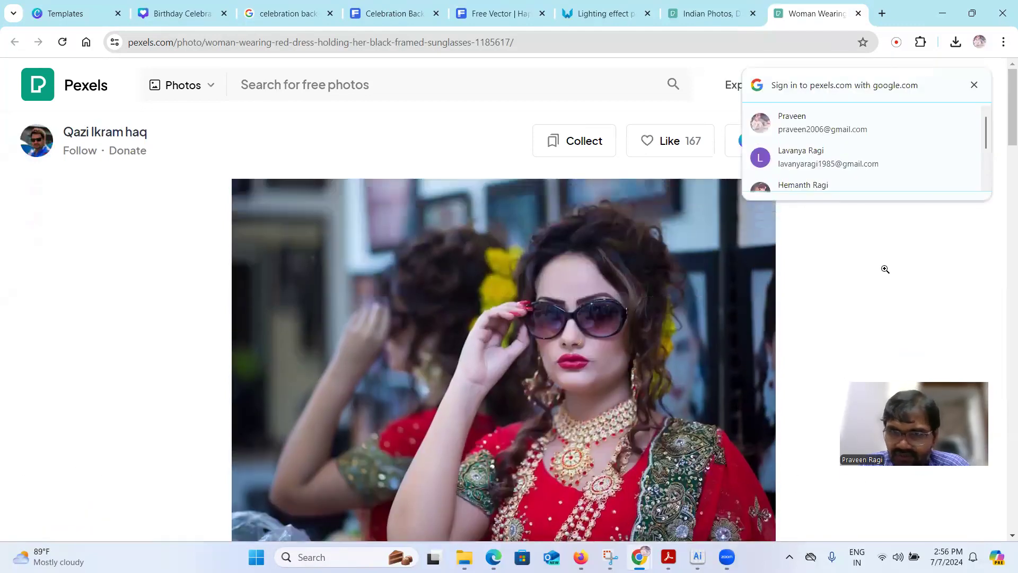
# Dismiss the sign-in prompt, download the photo for free and show the file in the Downloads folder.
pyautogui.click(974, 85)
pyautogui.click(905, 142)
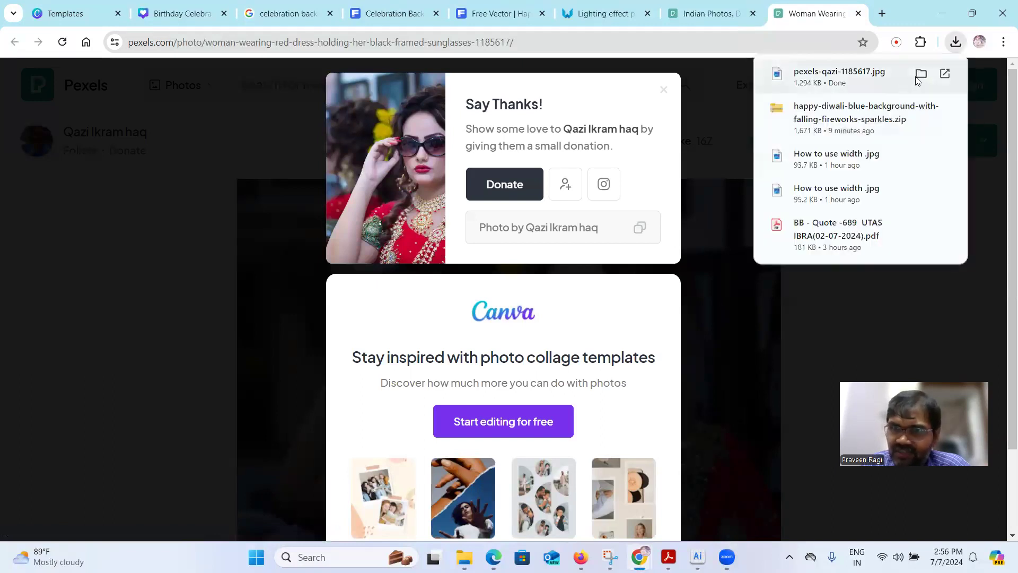
pyautogui.click(921, 74)
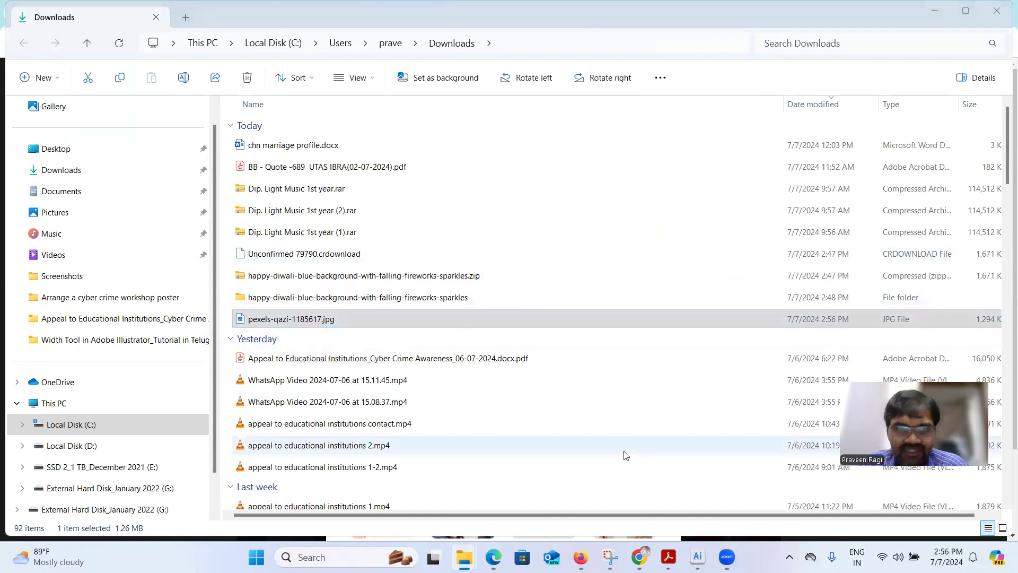
# Switch back to the Birthday Celebrations Thumbnail design in Canva and open the elements library.
pyautogui.hotkey('alt', 'Tab')
pyautogui.click(442, 141)
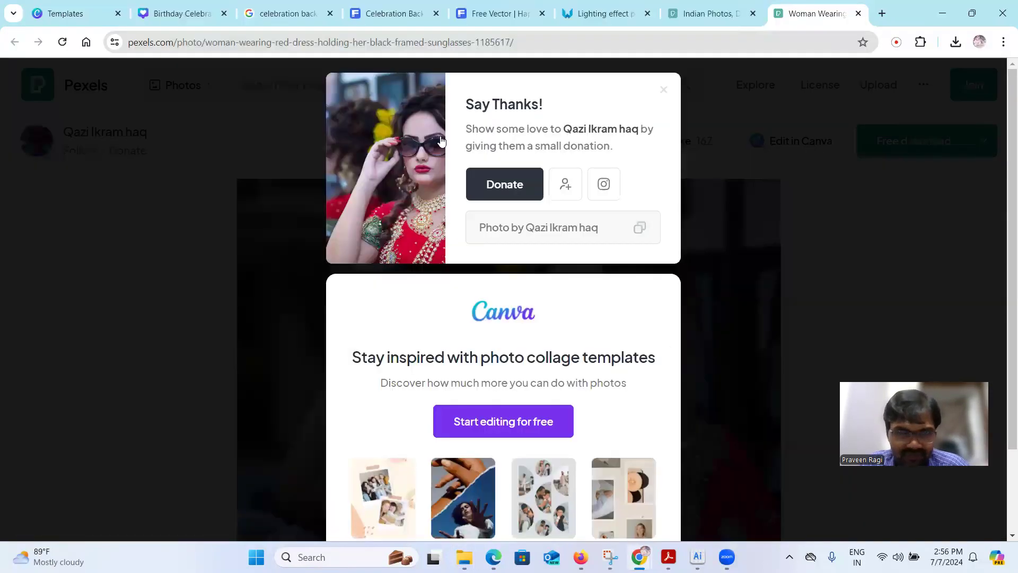
pyautogui.click(466, 13)
pyautogui.click(390, 14)
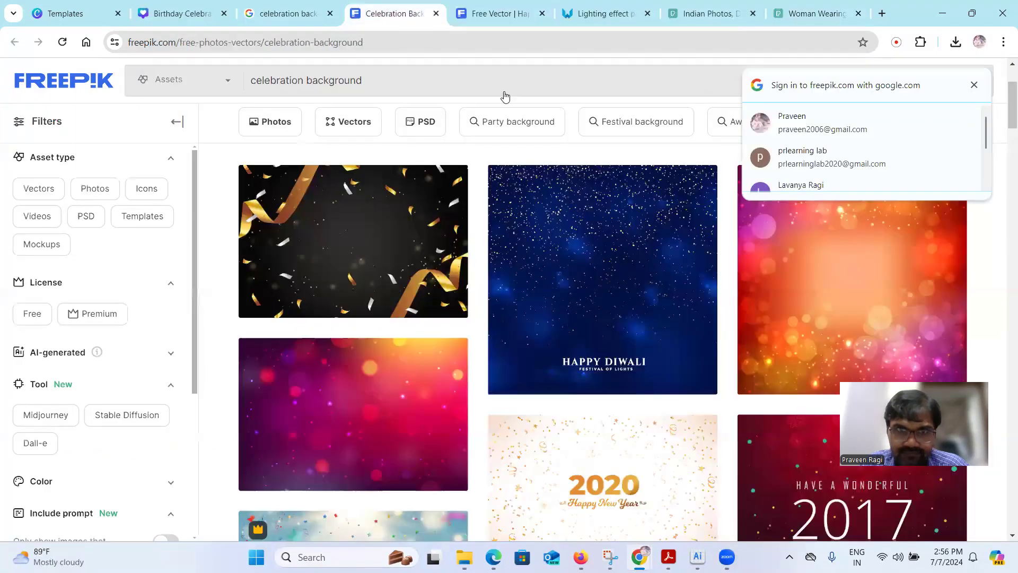
pyautogui.click(179, 13)
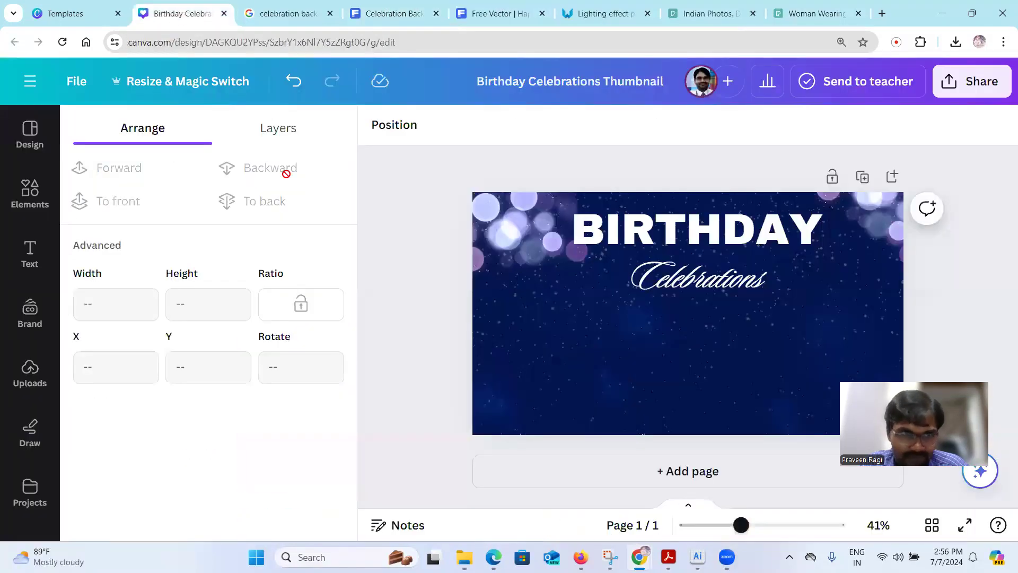
pyautogui.click(29, 192)
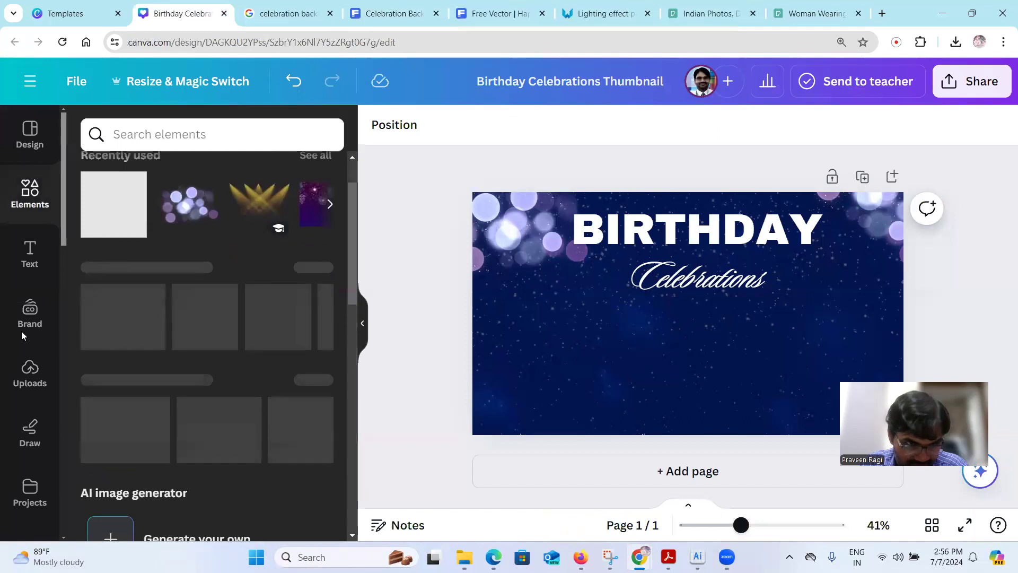
# Upload the downloaded Pexels photo of the woman from the Downloads folder and place it on the thumbnail page.
pyautogui.click(32, 378)
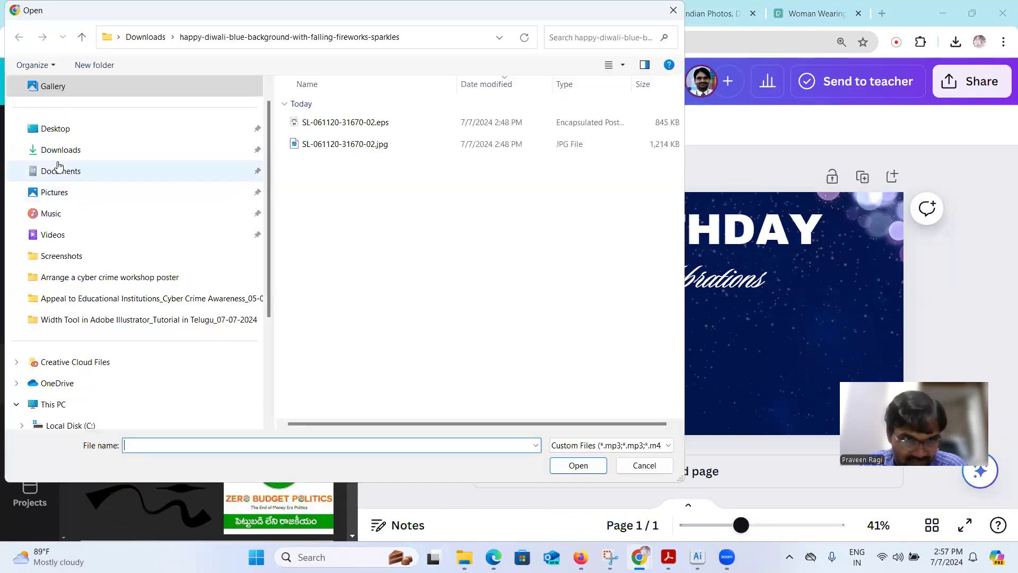
pyautogui.click(53, 154)
pyautogui.click(362, 179)
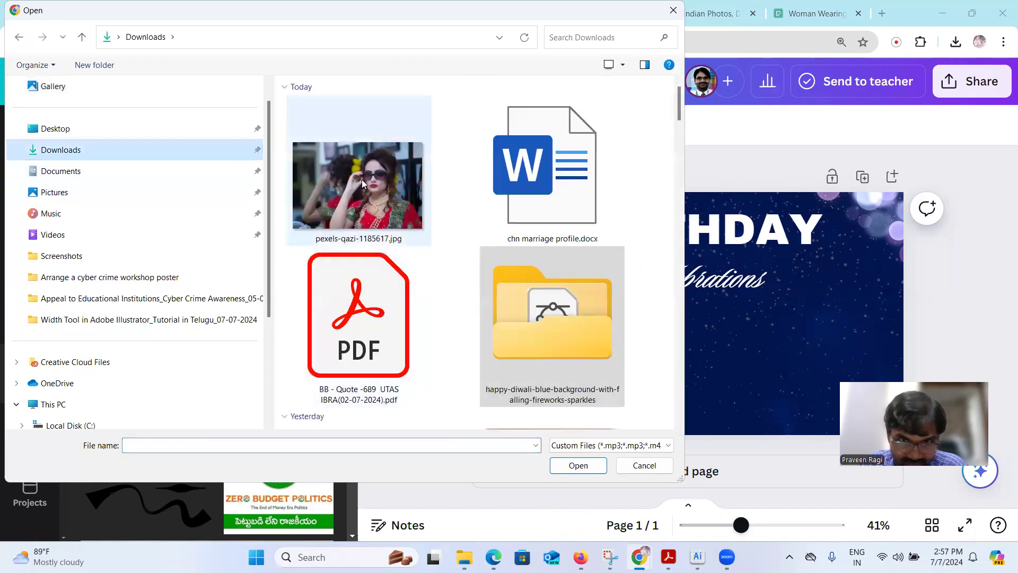
pyautogui.click(578, 465)
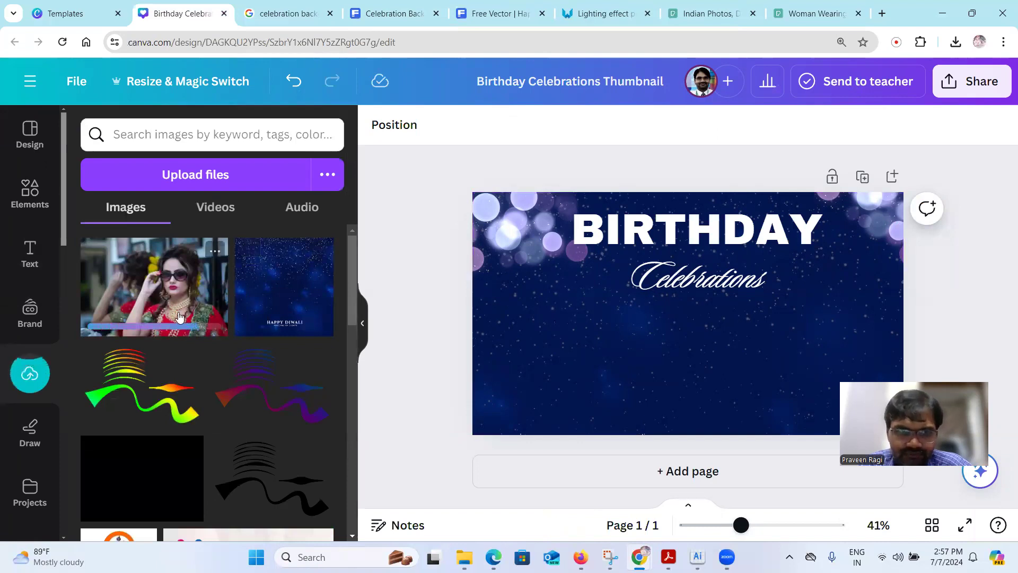
pyautogui.moveTo(162, 310); pyautogui.dragTo(692, 319)
pyautogui.moveTo(743, 359); pyautogui.dragTo(741, 323)
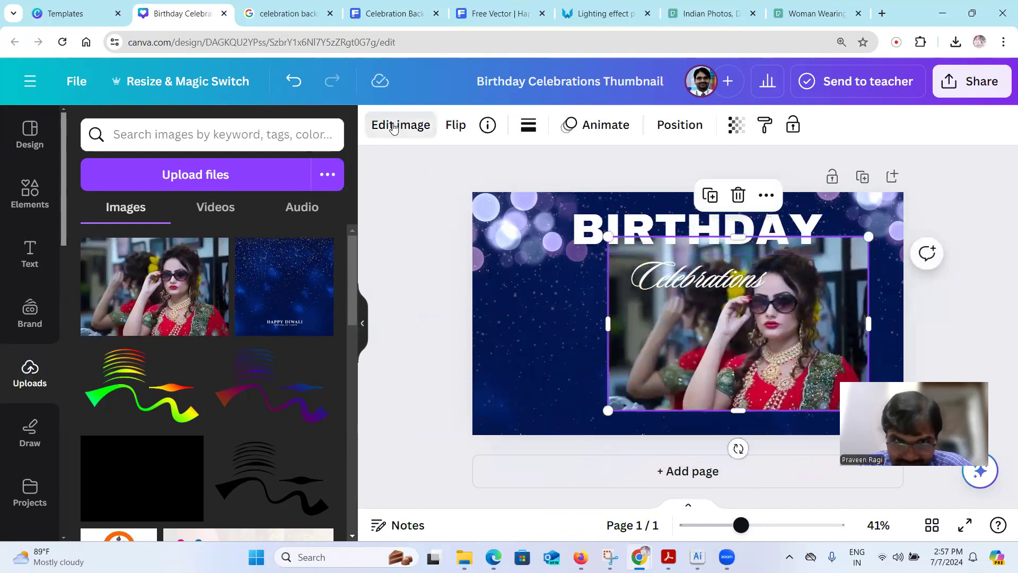
# Remove the background from the woman photo with BG Remover and move the cutout into the page's bottom-right corner.
pyautogui.click(423, 131)
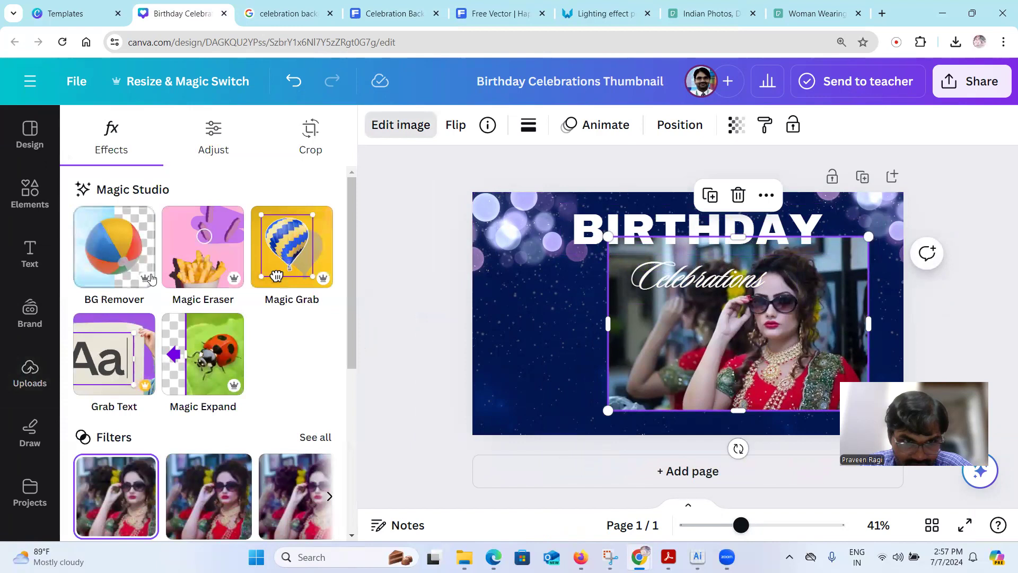
pyautogui.click(108, 258)
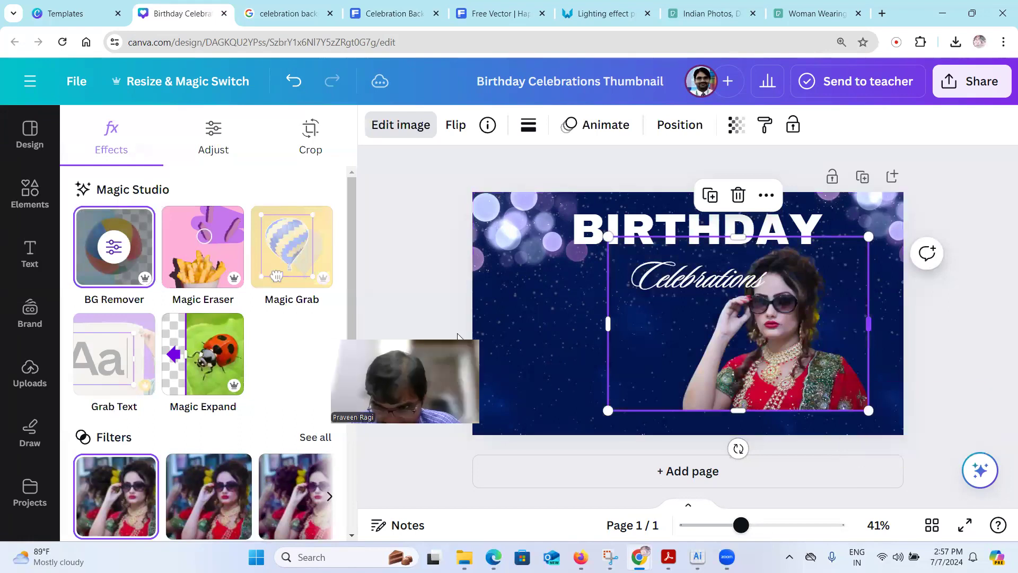
pyautogui.moveTo(795, 399); pyautogui.dragTo(823, 387)
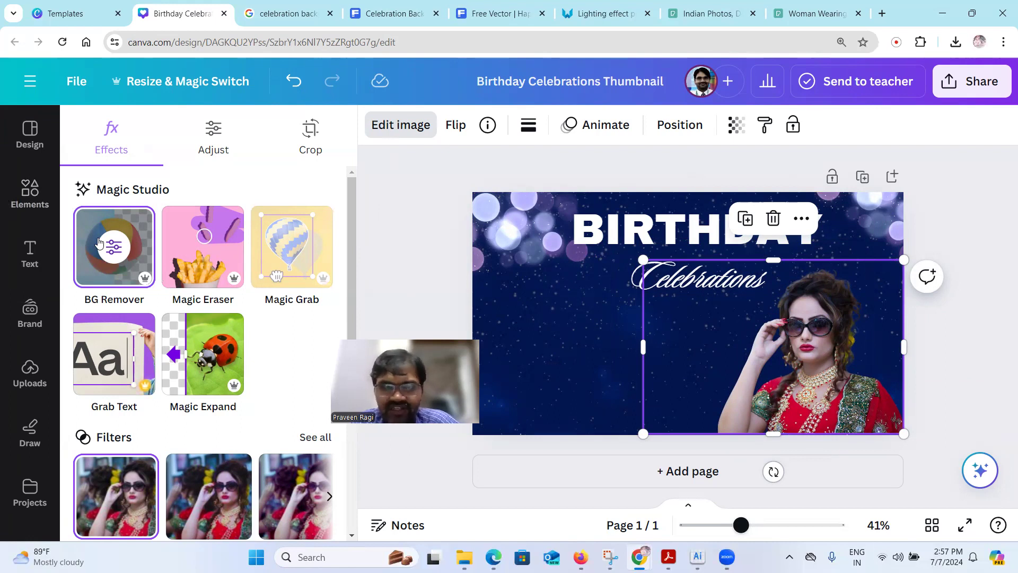
# Open remove.bg in a new tab and upload the downloaded woman photo to remove its background there.
pyautogui.click(882, 13)
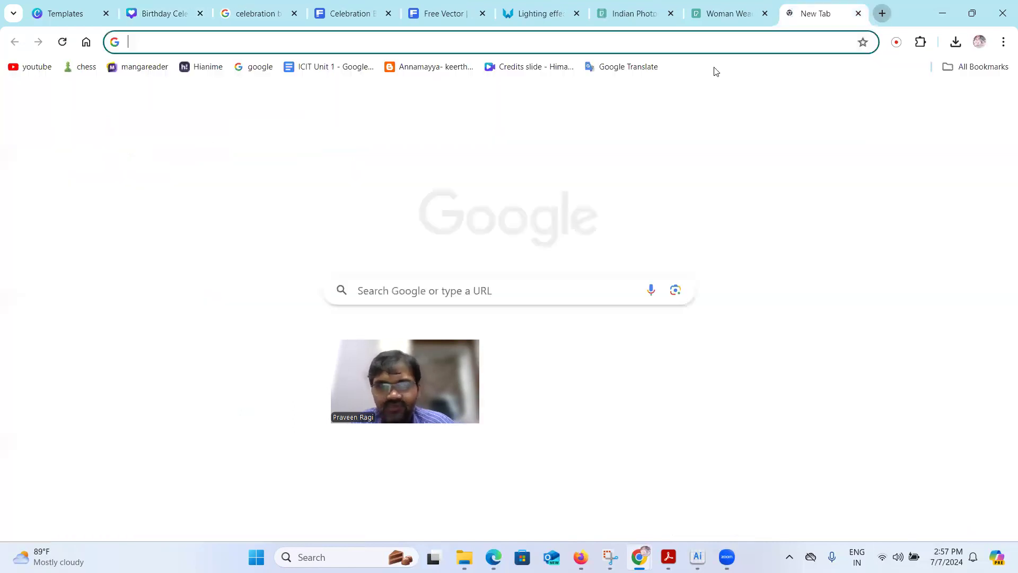
pyautogui.write('remo')
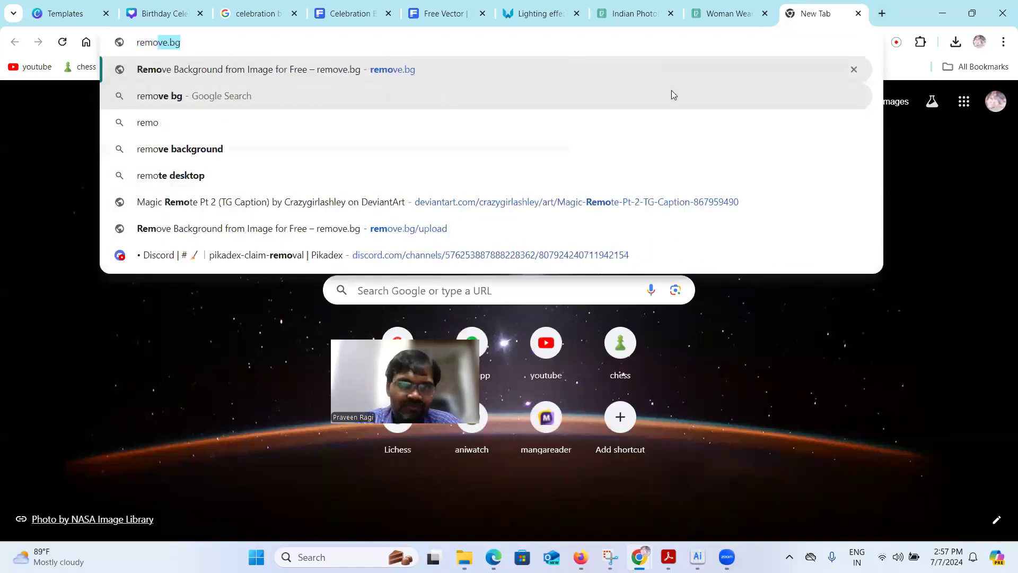
pyautogui.press('Return')
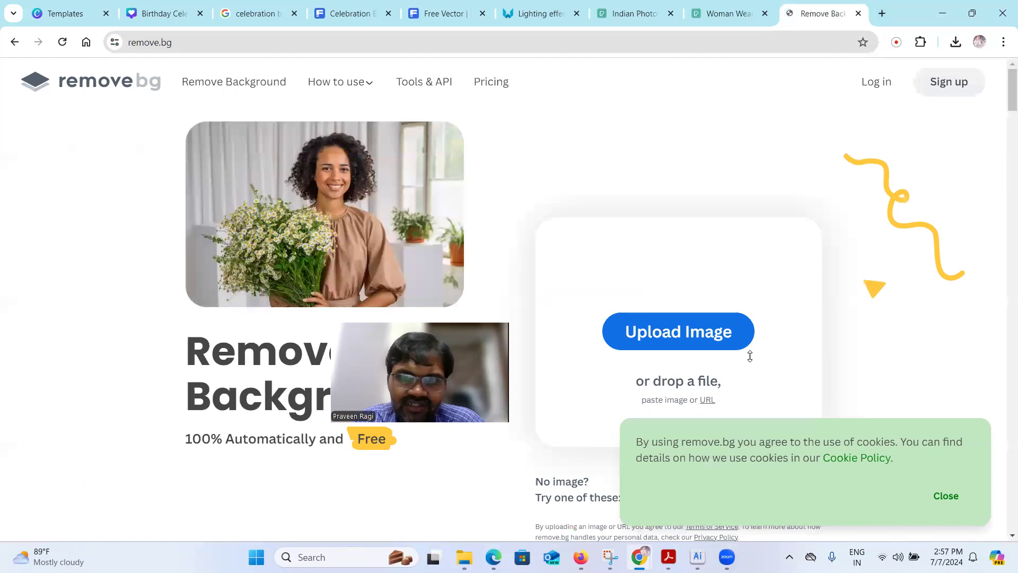
pyautogui.click(677, 335)
pyautogui.click(304, 213)
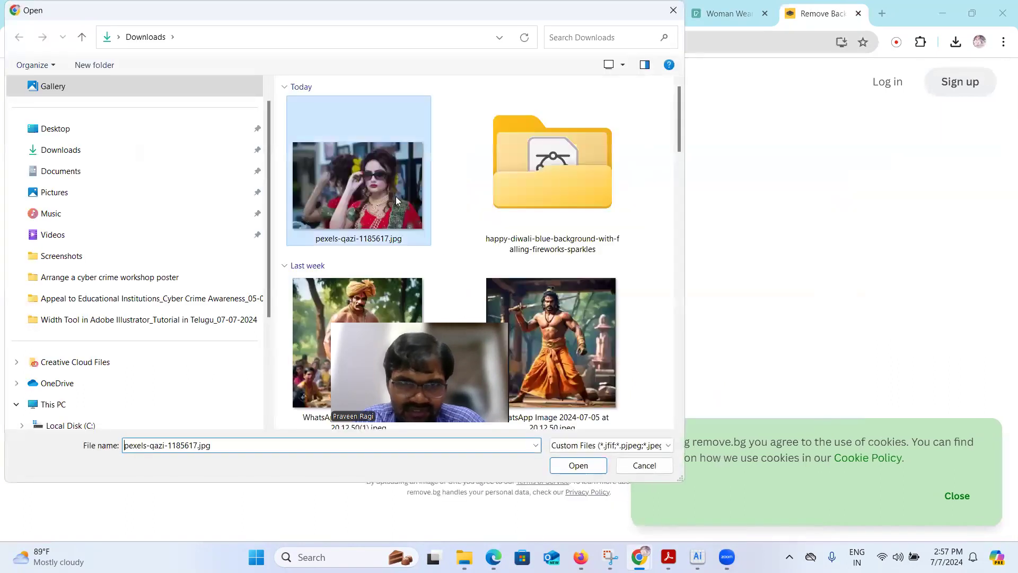
pyautogui.doubleClick(396, 196)
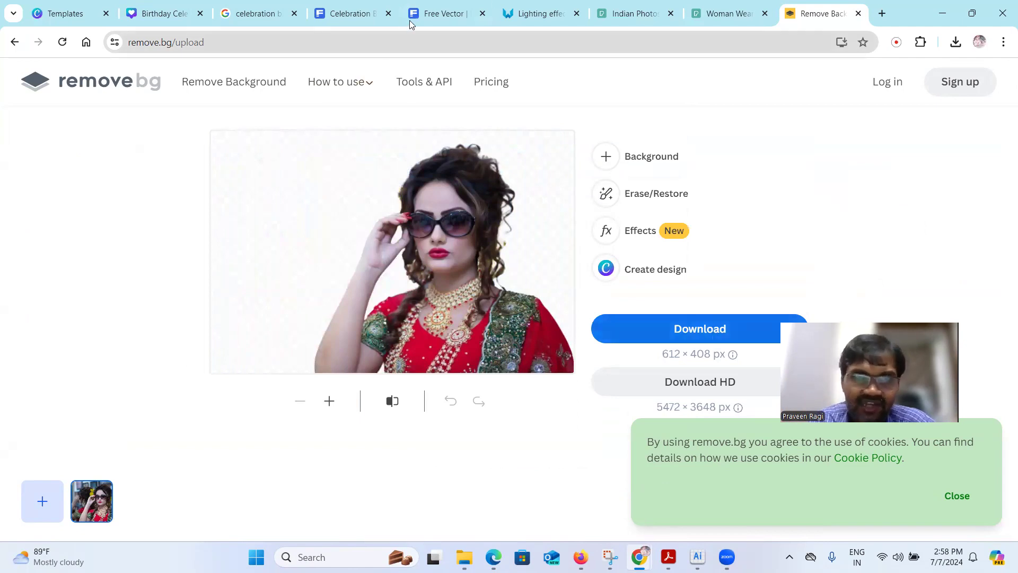
# Return to the Birthday Celebrations Thumbnail design in Canva and deselect the woman cutout.
pyautogui.click(347, 15)
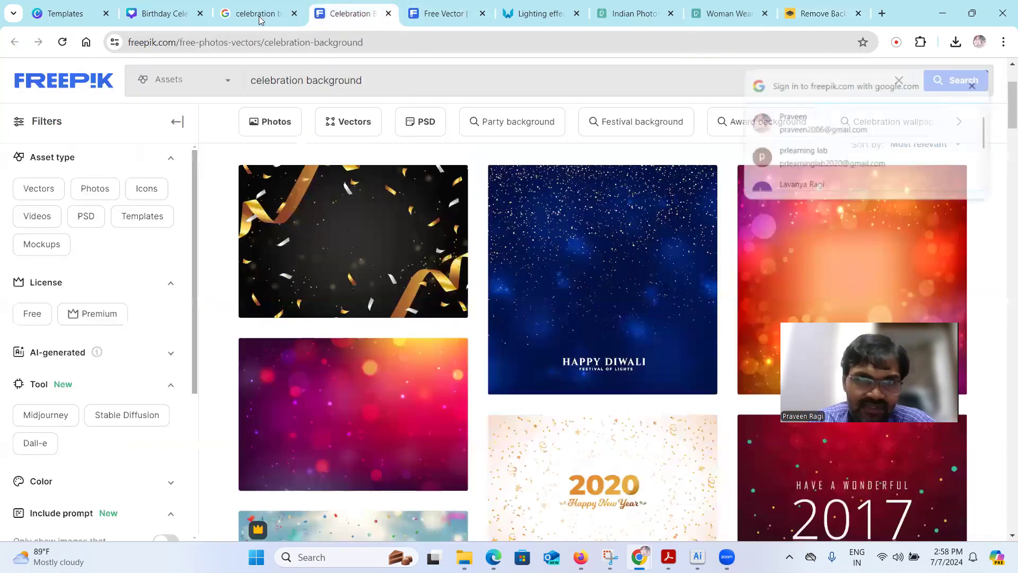
pyautogui.click(171, 21)
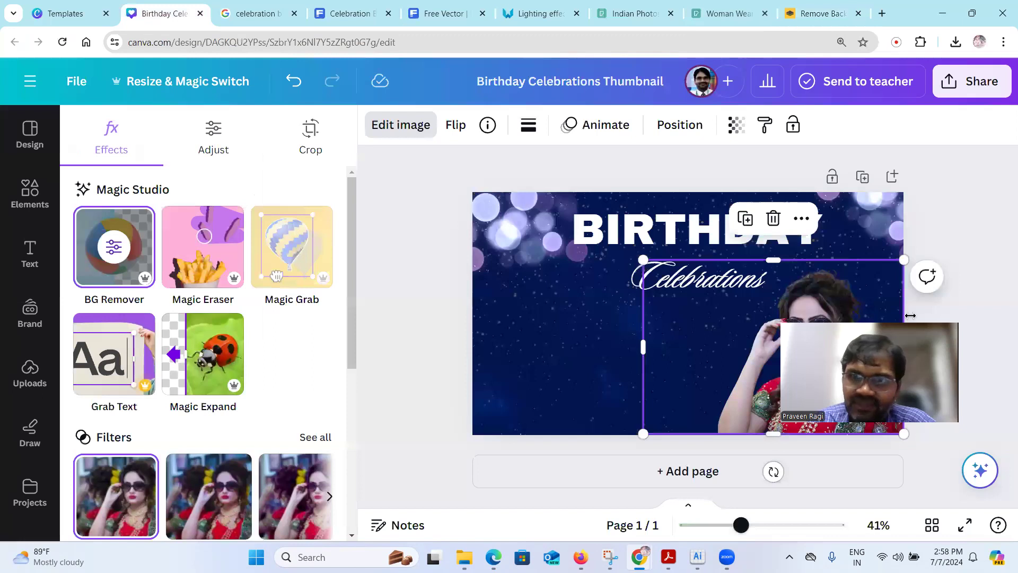
pyautogui.moveTo(904, 317); pyautogui.dragTo(344, 358)
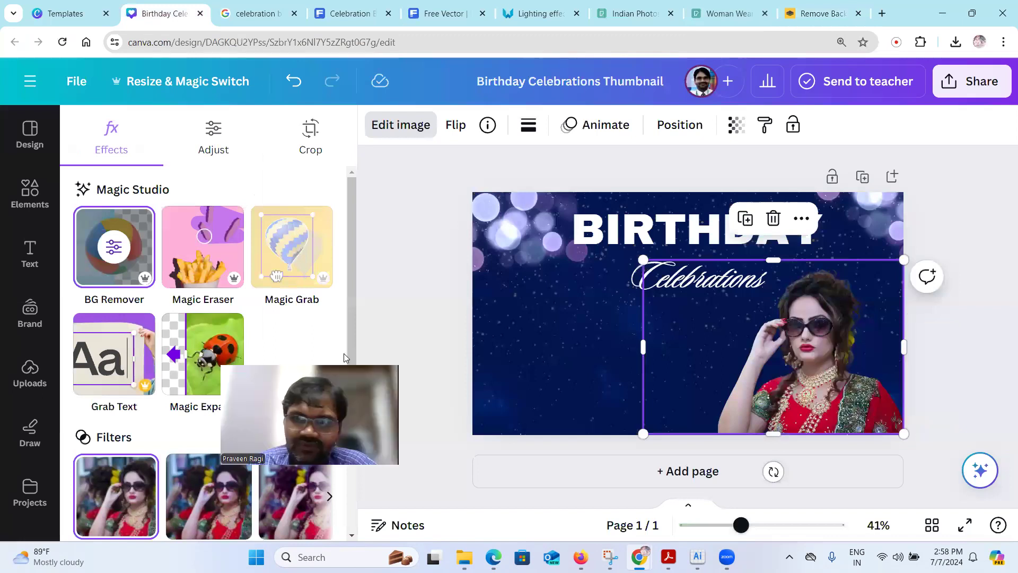
pyautogui.click(980, 231)
pyautogui.click(963, 274)
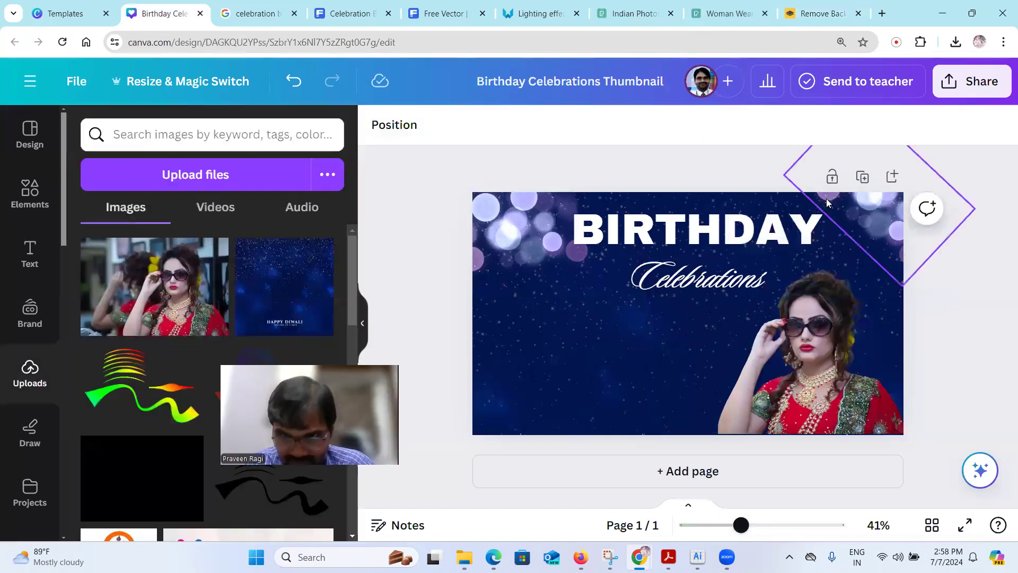
# Check the reference birthday celebrations thumbnail on YouTube in the other browser, and return to the Canva design.
pyautogui.hotkey('alt', 'Tab')
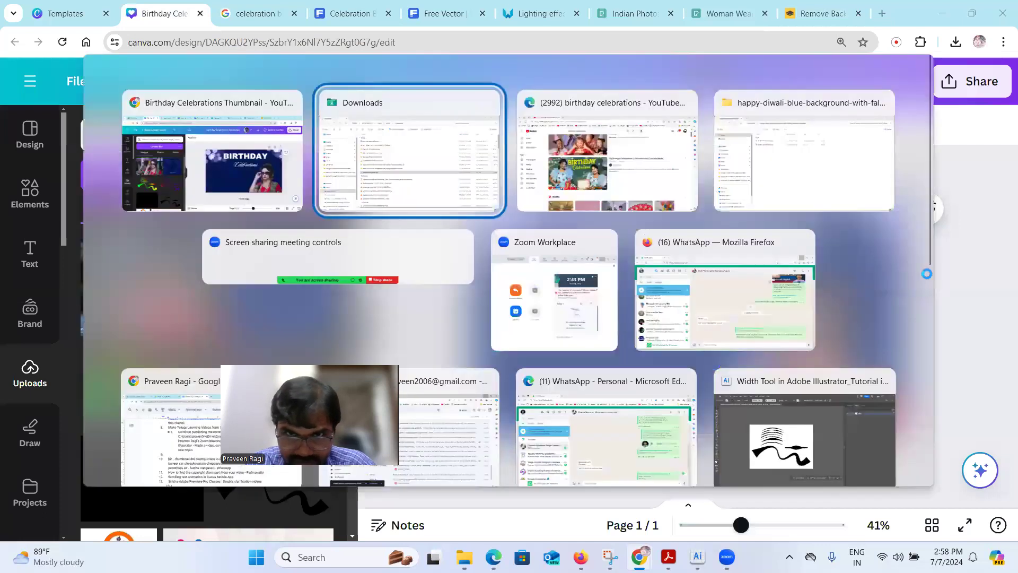
pyautogui.hotkey('alt', 'Tab')
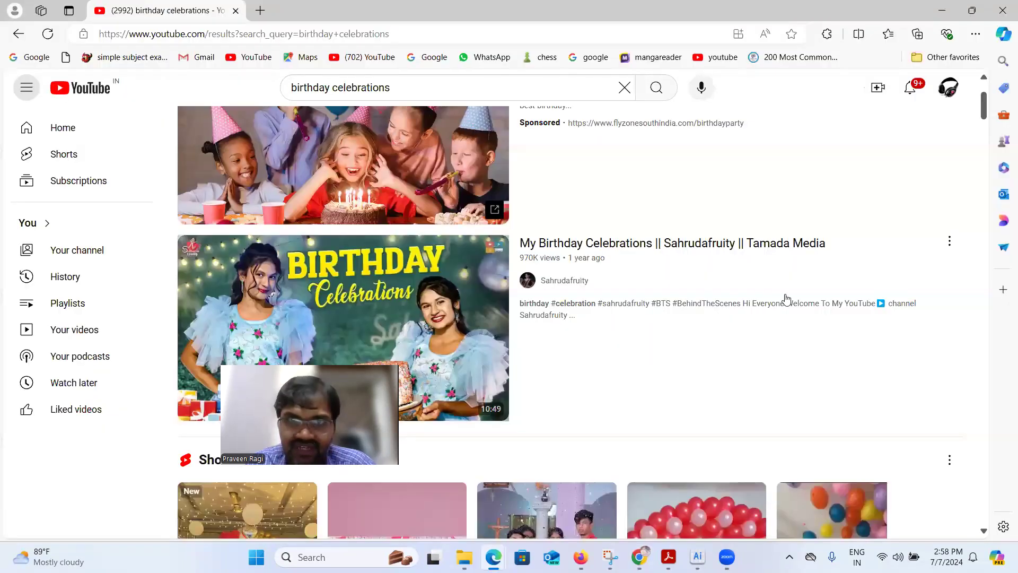
pyautogui.hotkey('alt', 'Tab')
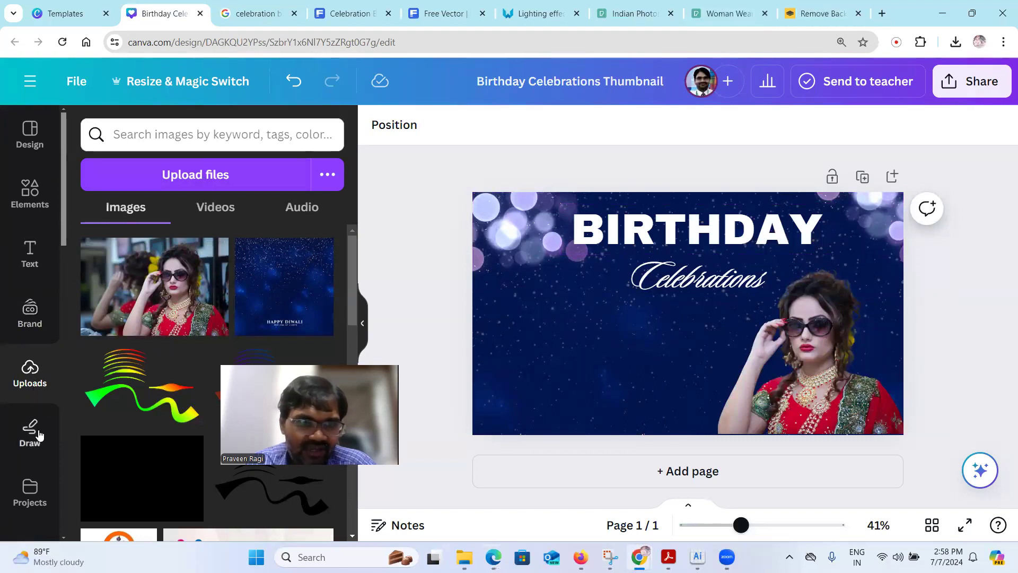
# Open the full graphics collection in the elements library and search it for "gifts".
pyautogui.scroll(-2, 39, 371)
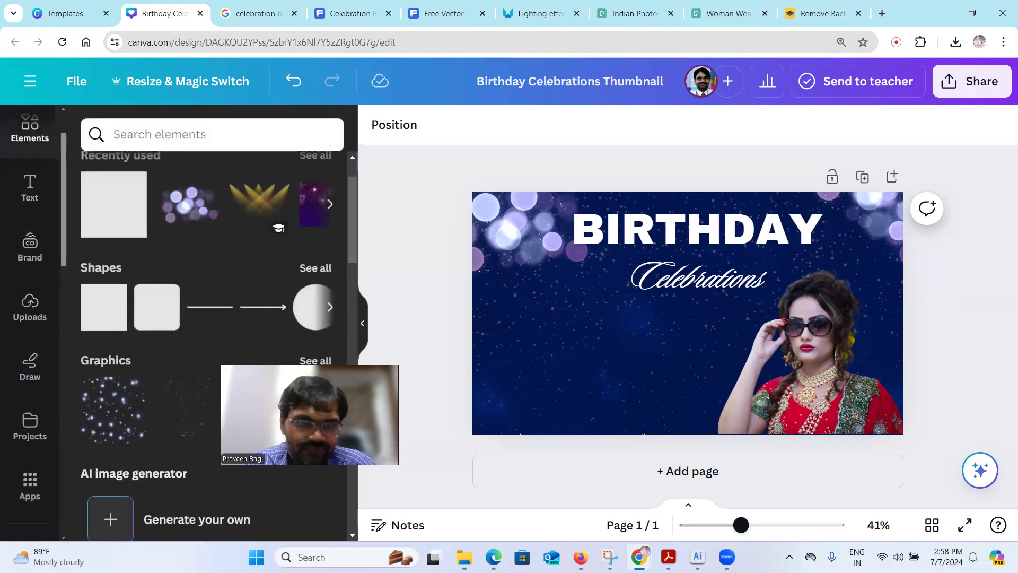
pyautogui.moveTo(323, 357); pyautogui.dragTo(511, 459)
pyautogui.click(164, 135)
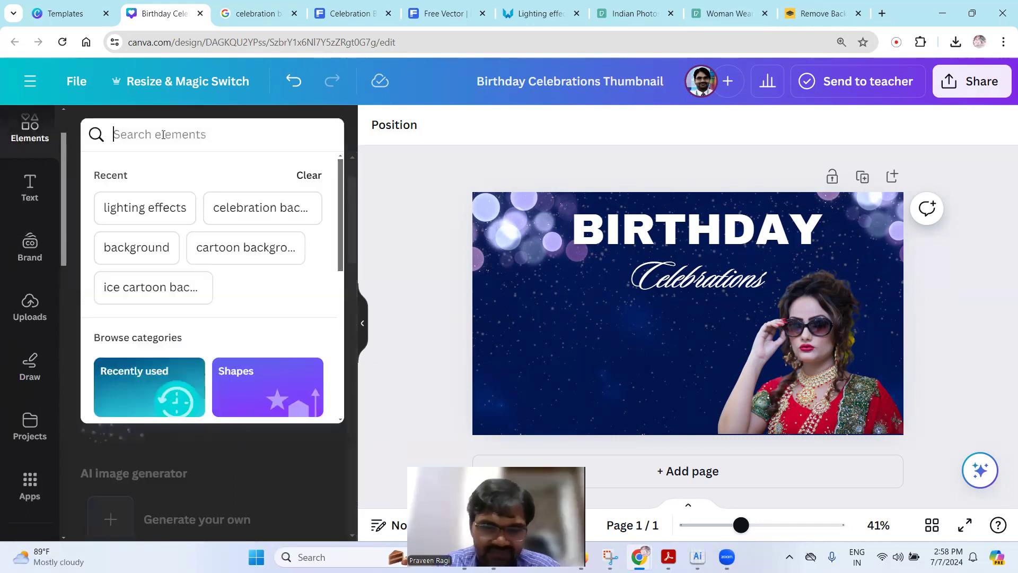
pyautogui.click(164, 134)
pyautogui.scroll(1, 191, 242)
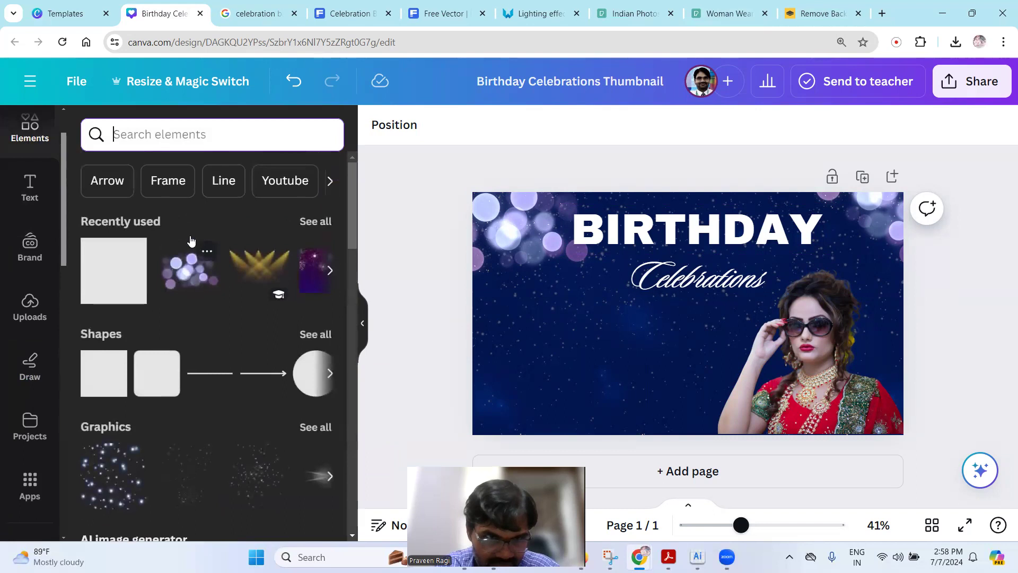
pyautogui.scroll(-3, 175, 302)
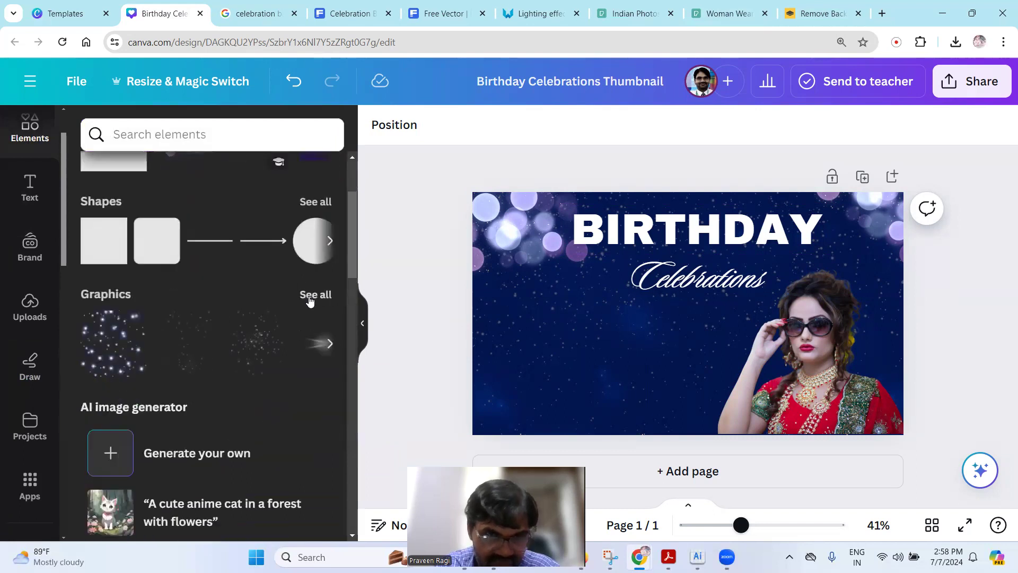
pyautogui.click(314, 294)
pyautogui.click(135, 164)
pyautogui.write('g')
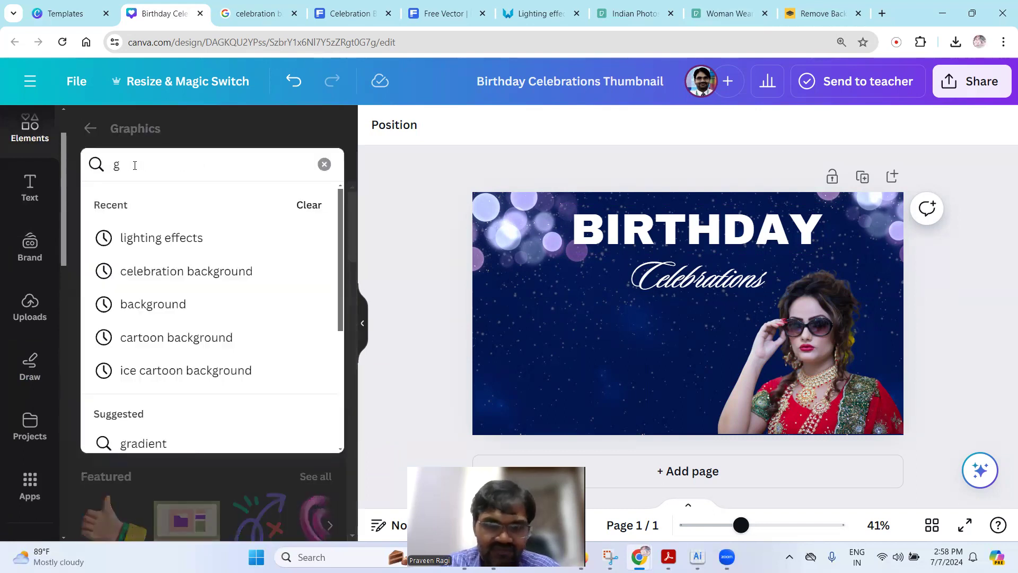
pyautogui.write('ifts')
pyautogui.press('Return')
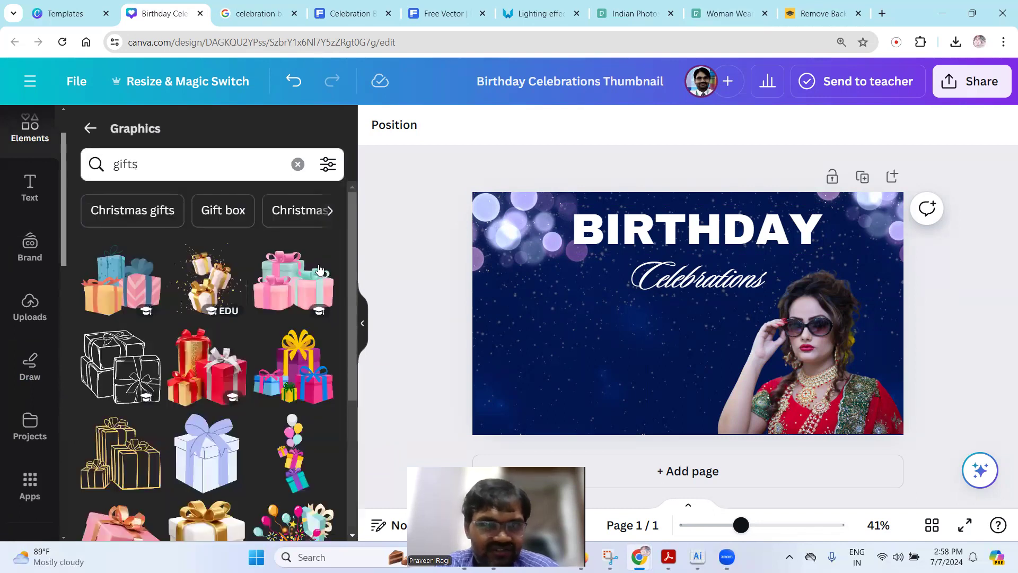
# Add the red and gold gift boxes graphic, shrink it and place it in the page's bottom-left corner.
pyautogui.moveTo(210, 373); pyautogui.dragTo(525, 321)
pyautogui.moveTo(685, 271); pyautogui.dragTo(571, 378)
pyautogui.moveTo(563, 393); pyautogui.dragTo(572, 342)
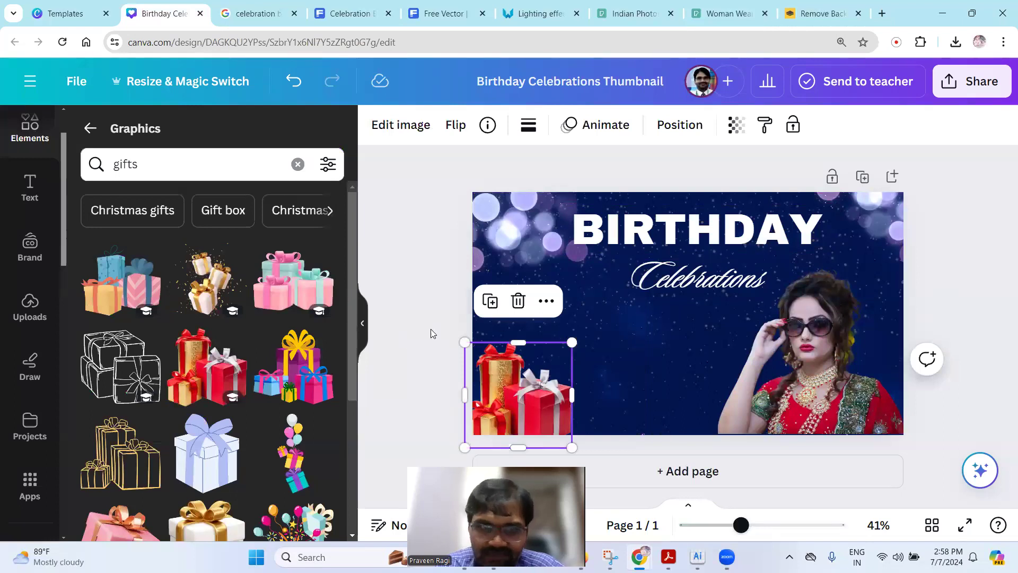
# Add the purple gift boxes graphic with the yellow bow, shrink it and place it at the page's bottom edge beside the red gifts.
pyautogui.moveTo(293, 366); pyautogui.dragTo(597, 363)
pyautogui.moveTo(752, 313); pyautogui.dragTo(688, 375)
pyautogui.moveTo(633, 408); pyautogui.dragTo(647, 363)
pyautogui.moveTo(702, 329); pyautogui.dragTo(668, 360)
pyautogui.moveTo(632, 396); pyautogui.dragTo(648, 396)
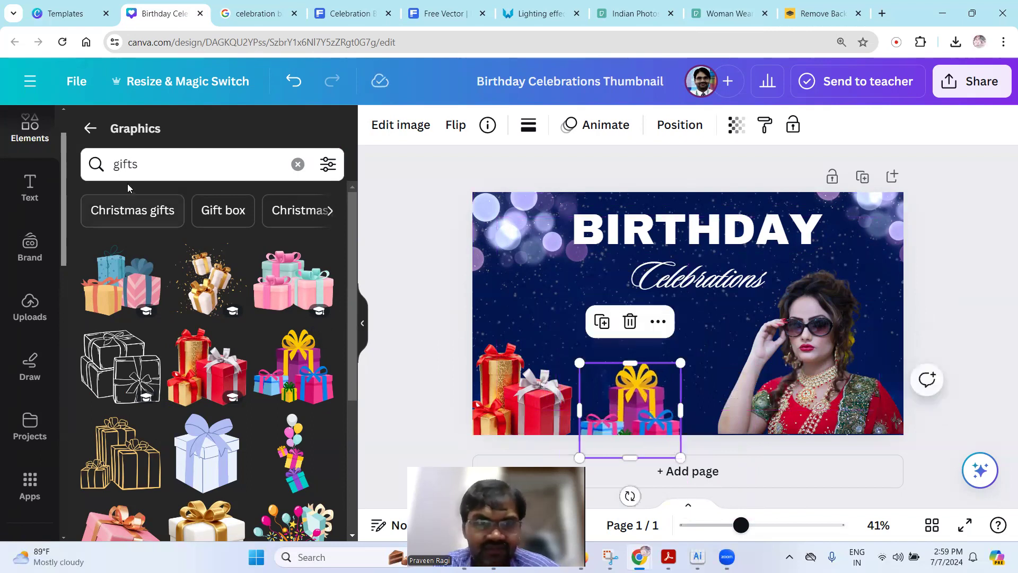
# Search the graphics for "birthday".
pyautogui.click(171, 159)
pyautogui.write('birthday')
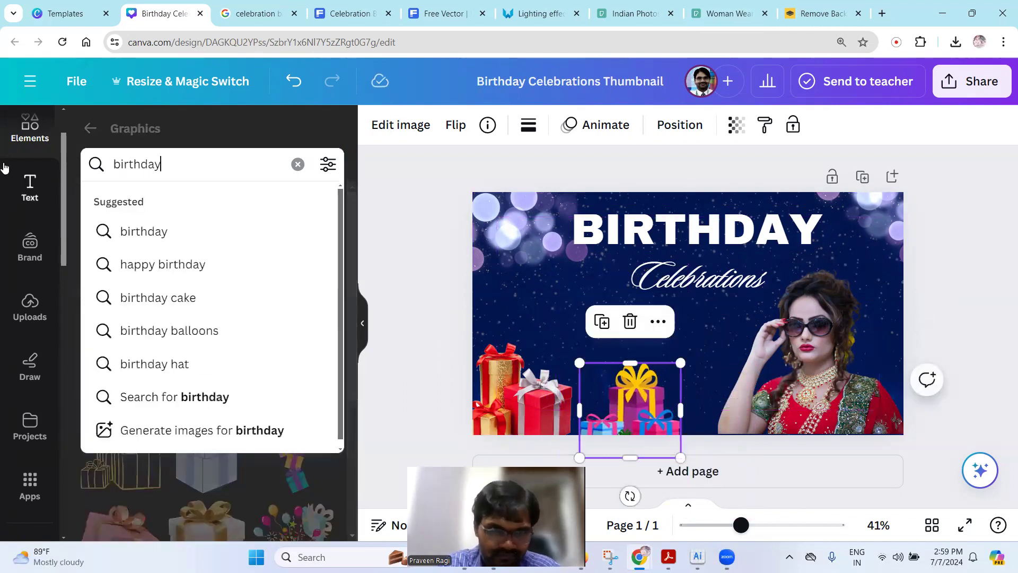
pyautogui.press('Return')
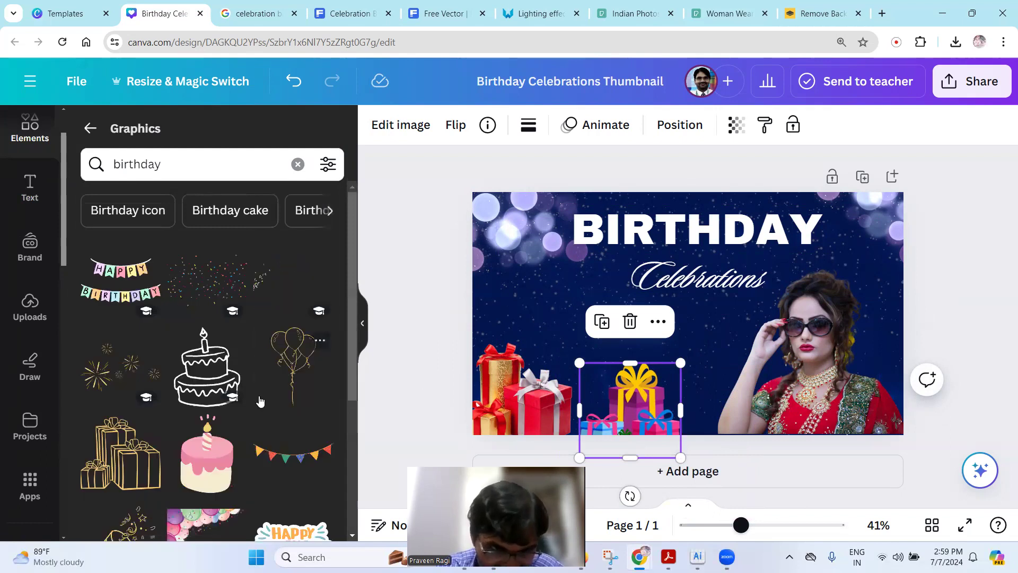
# Add the white and gold balloon bunch graphic to the left part of the page, over the red gift boxes.
pyautogui.scroll(-3, 260, 401)
pyautogui.scroll(-2, 305, 412)
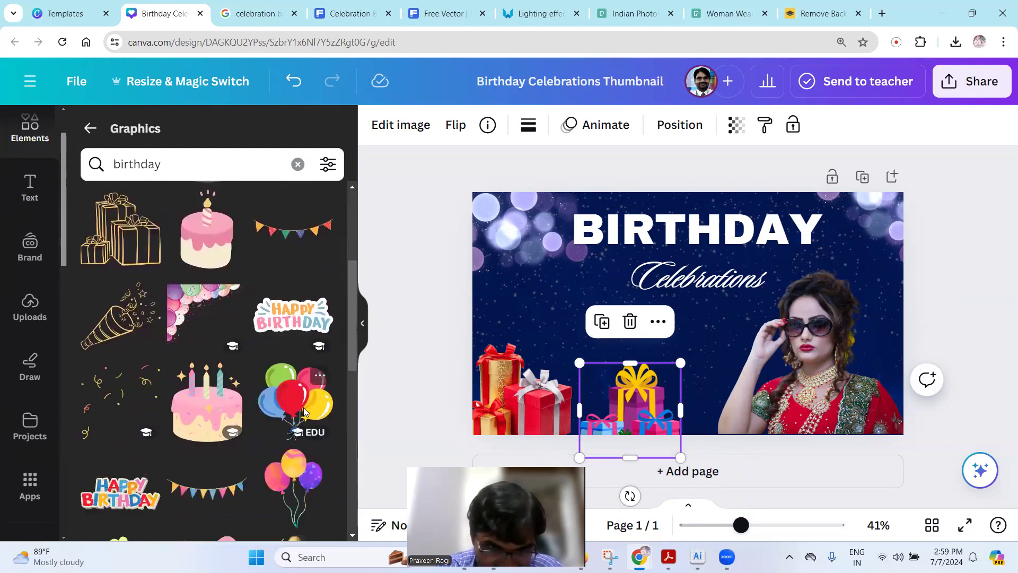
pyautogui.scroll(-3, 292, 414)
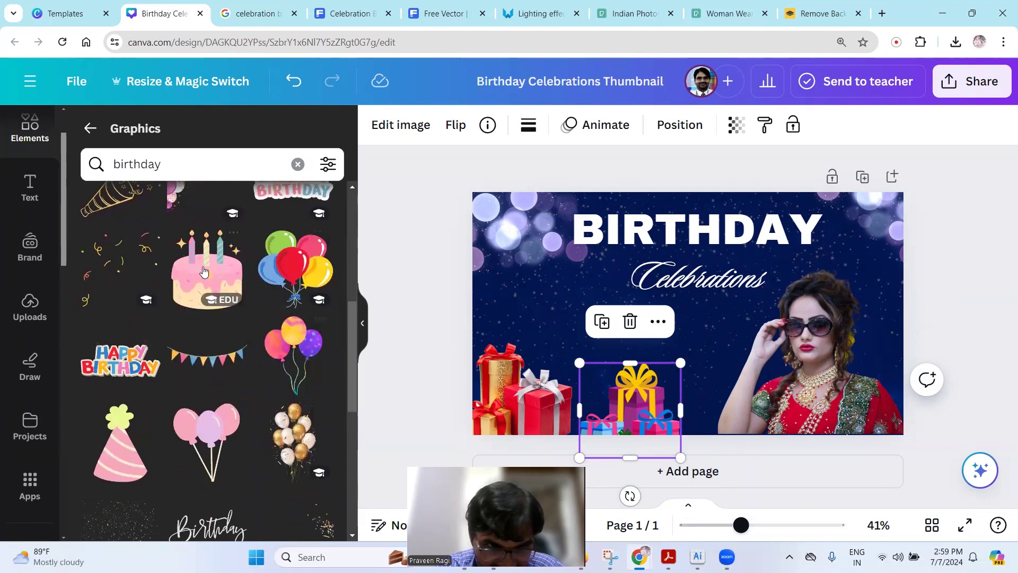
pyautogui.scroll(-1, 265, 355)
pyautogui.moveTo(281, 369); pyautogui.dragTo(566, 350)
pyautogui.click(437, 321)
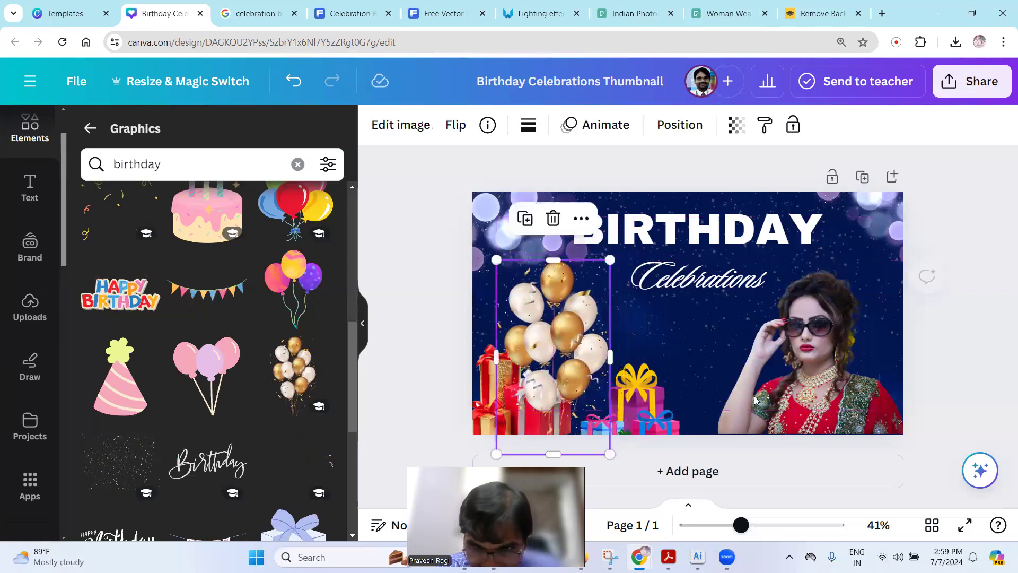
# Extend the graphics search to "birthday cake".
pyautogui.moveTo(223, 165); pyautogui.dragTo(5, 167)
pyautogui.doubleClick(177, 165)
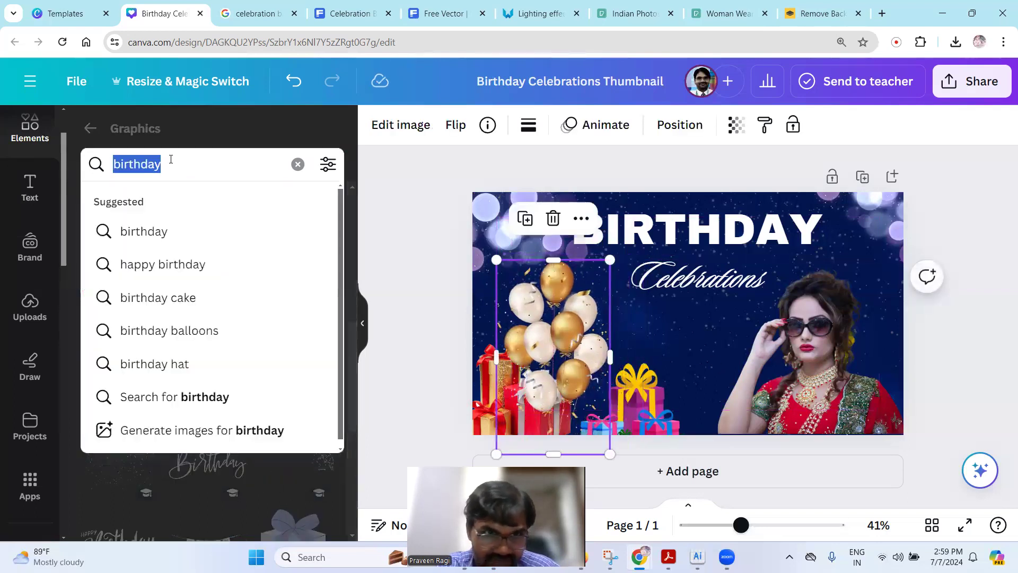
pyautogui.click(185, 162)
pyautogui.write('cake')
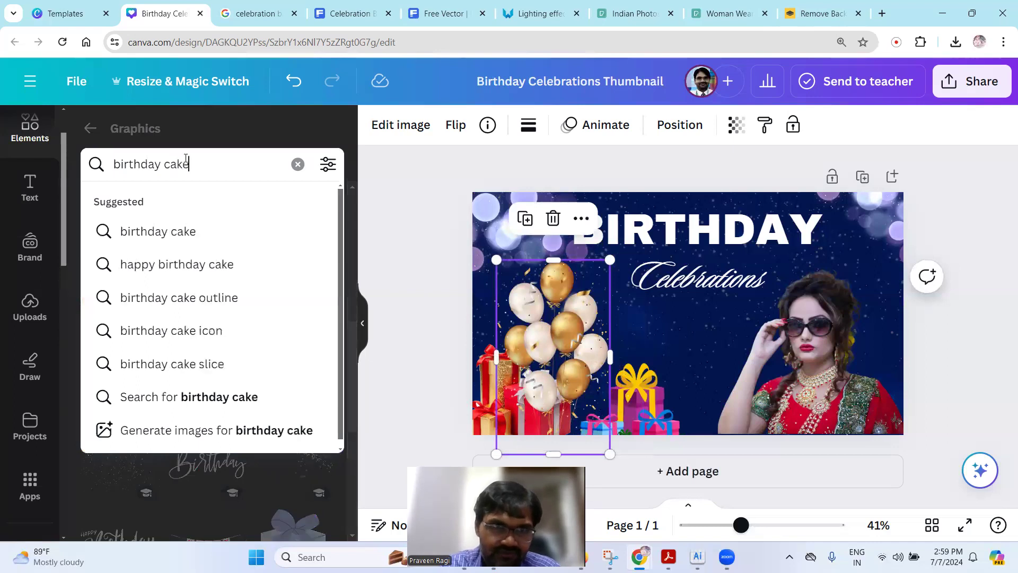
pyautogui.press('Return')
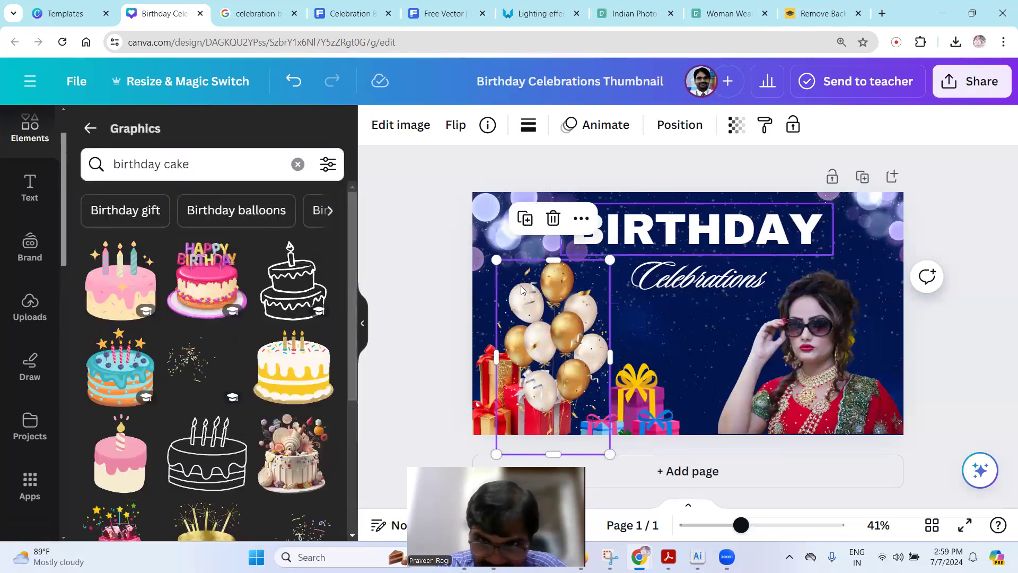
# Add the blue two-tier birthday cake graphic, shrink it to about 232 × 278 px and place it between the purple gifts and the woman.
pyautogui.scroll(-4, 223, 371)
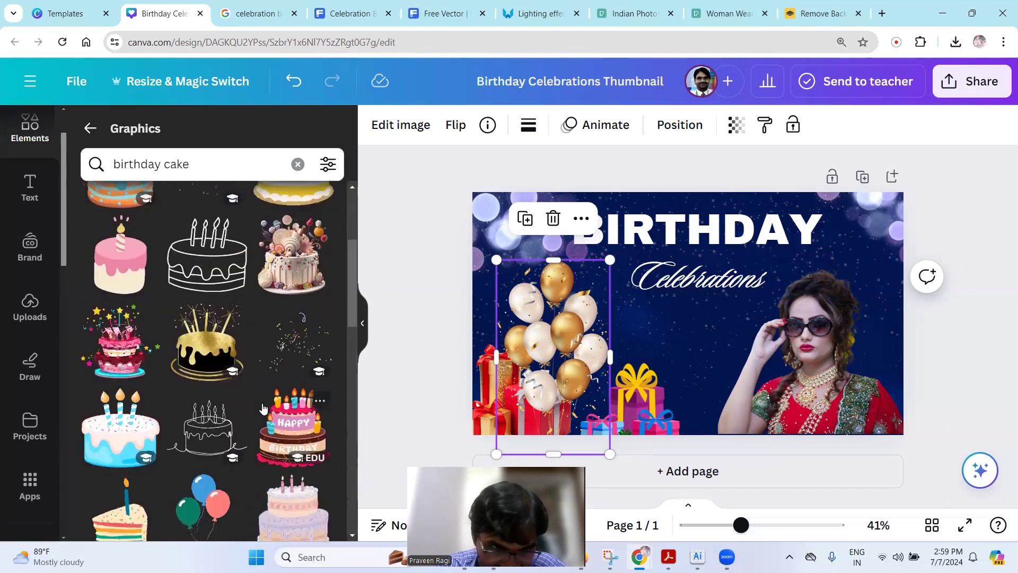
pyautogui.scroll(-6, 238, 416)
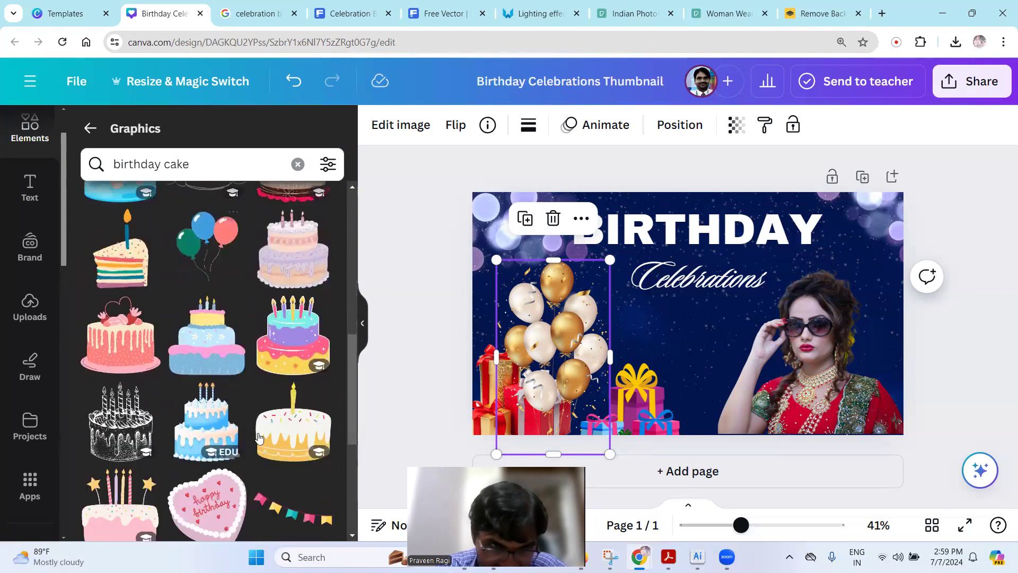
pyautogui.scroll(-1, 192, 308)
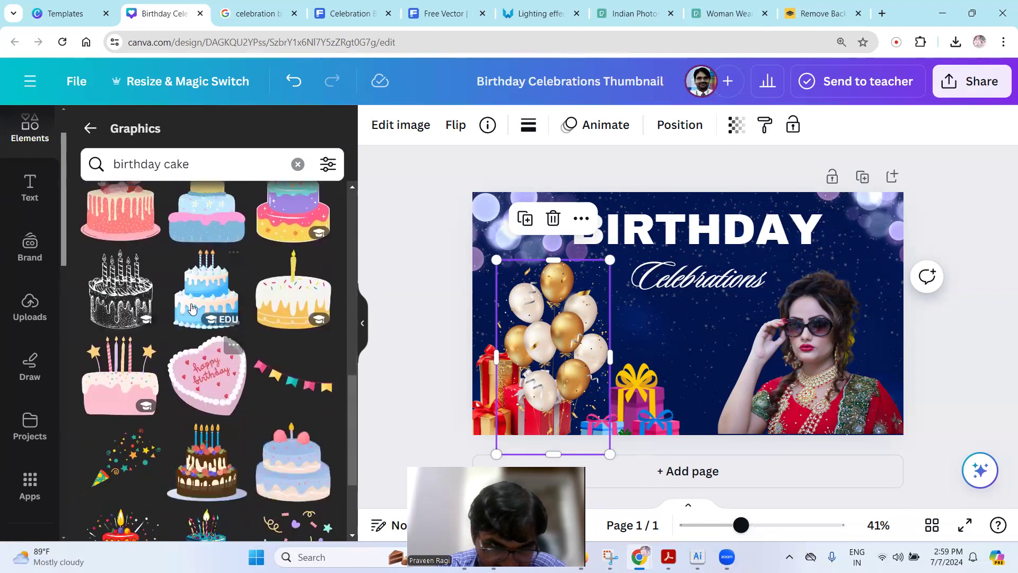
pyautogui.moveTo(195, 304); pyautogui.dragTo(631, 372)
pyautogui.moveTo(748, 485); pyautogui.dragTo(665, 386)
pyautogui.moveTo(627, 354); pyautogui.dragTo(682, 375)
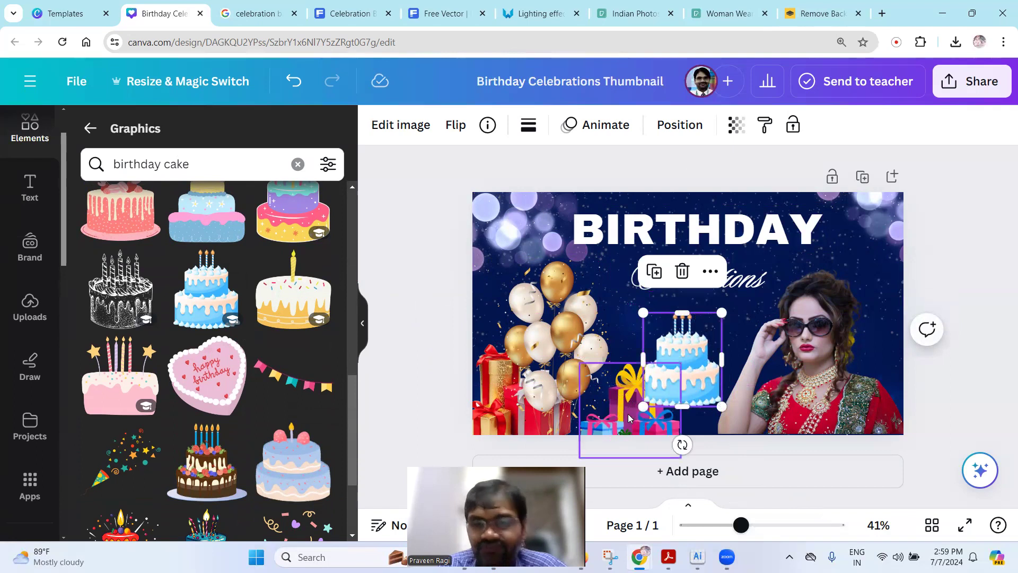
# Send the blue cake backward behind the purple gift boxes and nudge its position.
pyautogui.click(680, 124)
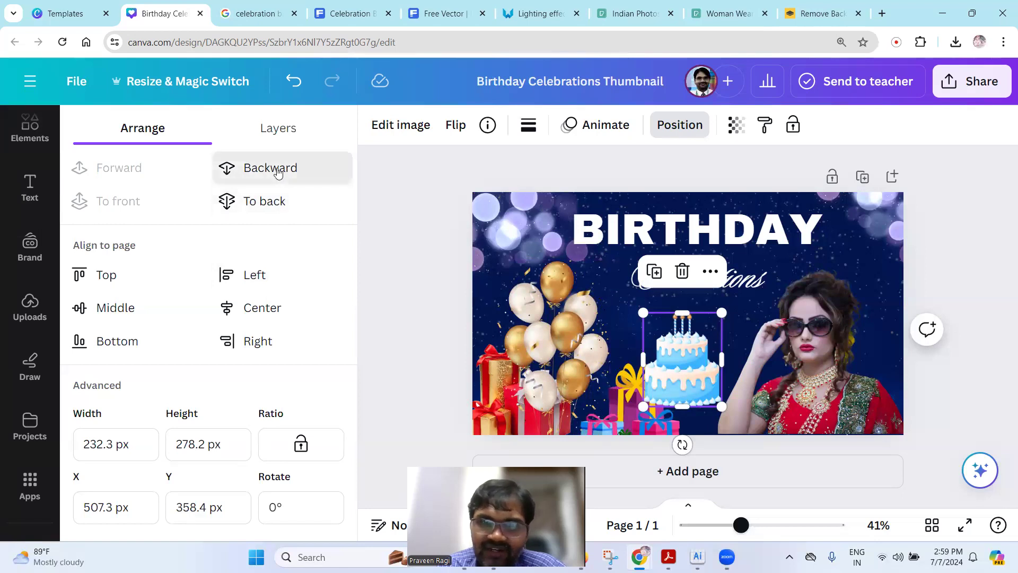
pyautogui.click(275, 168)
pyautogui.moveTo(683, 379); pyautogui.dragTo(703, 349)
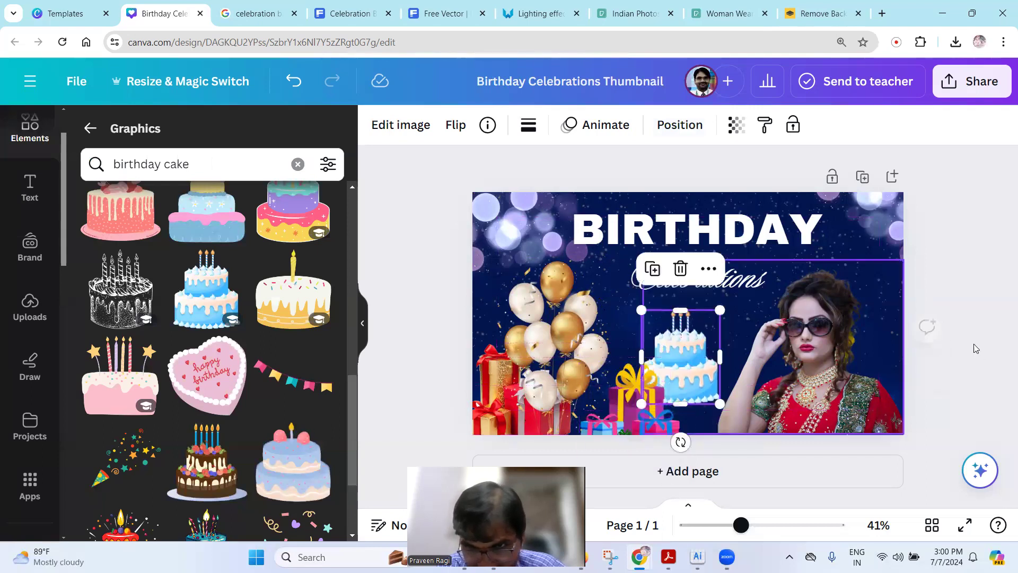
pyautogui.click(847, 405)
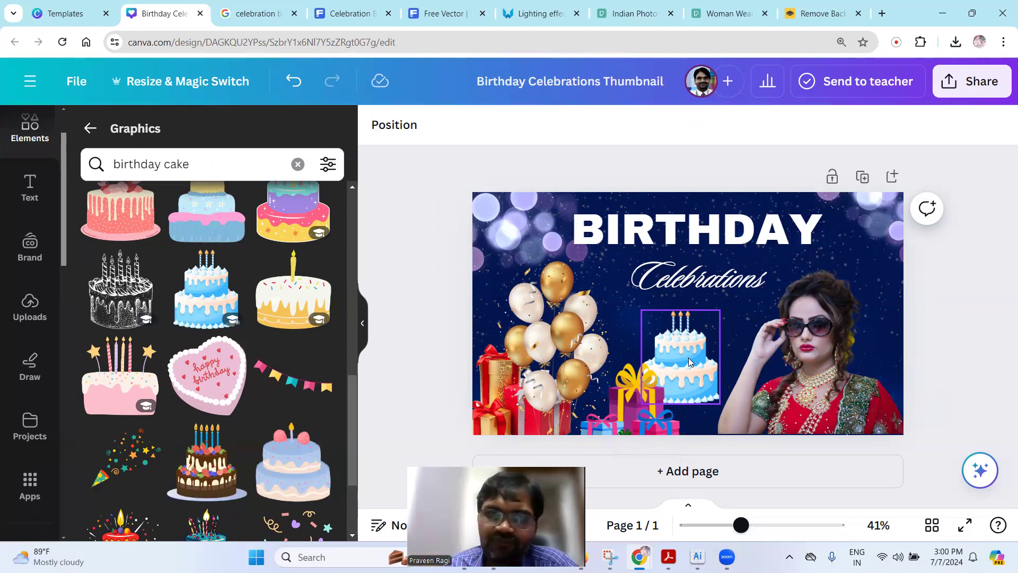
# Move the balloon bunch right and slightly up toward the purple gifts, and shift the cake a little up and right.
pyautogui.moveTo(539, 312); pyautogui.dragTo(564, 295)
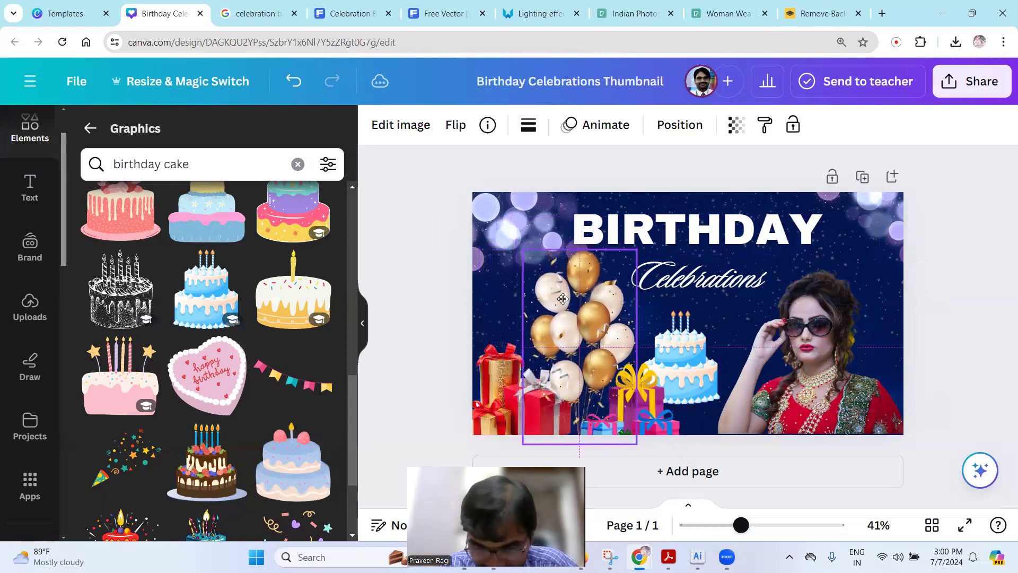
pyautogui.click(691, 353)
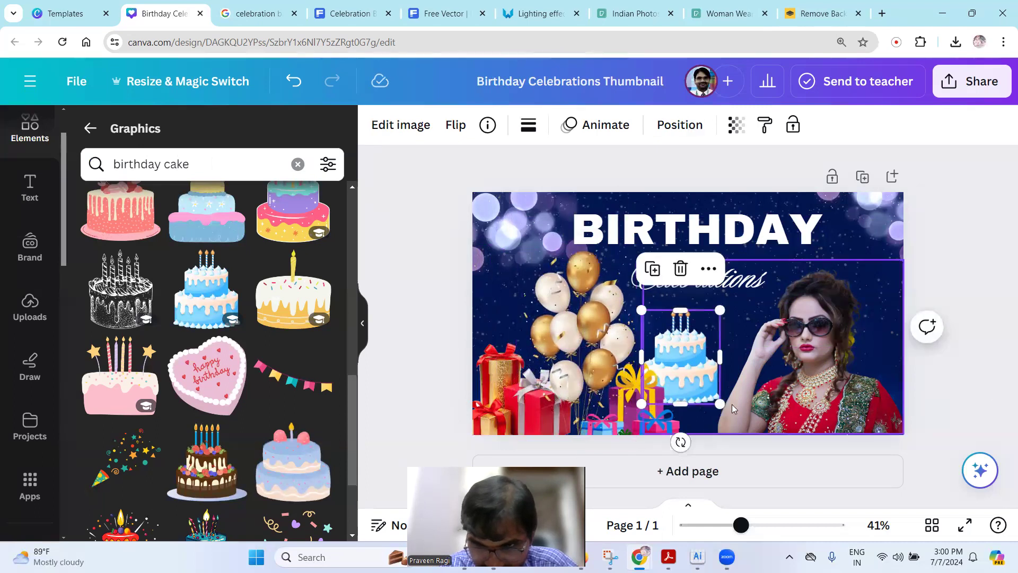
pyautogui.moveTo(691, 352)
pyautogui.mouseDown()
pyautogui.moveTo(708, 337)
pyautogui.moveTo(698, 354)
pyautogui.moveTo(540, 342)
pyautogui.moveTo(660, 331)
pyautogui.moveTo(689, 339)
pyautogui.mouseUp()
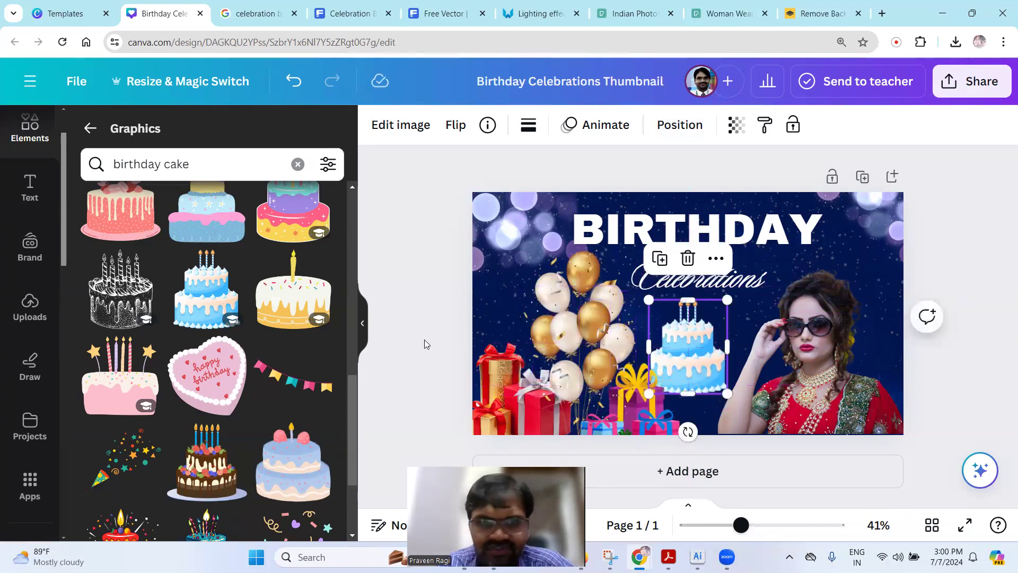
# Shift the woman cutout toward the page's right edge and slightly up, and move the cake right into the gap beside her.
pyautogui.click(831, 341)
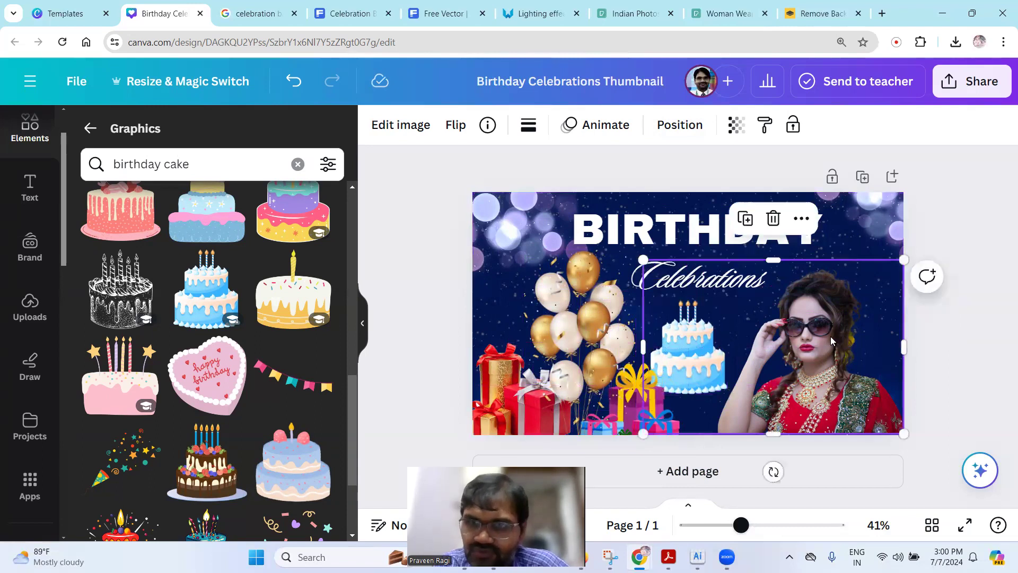
pyautogui.moveTo(848, 335); pyautogui.dragTo(876, 330)
pyautogui.moveTo(710, 346)
pyautogui.mouseDown()
pyautogui.moveTo(727, 343)
pyautogui.moveTo(704, 354)
pyautogui.mouseUp()
pyautogui.click(687, 348)
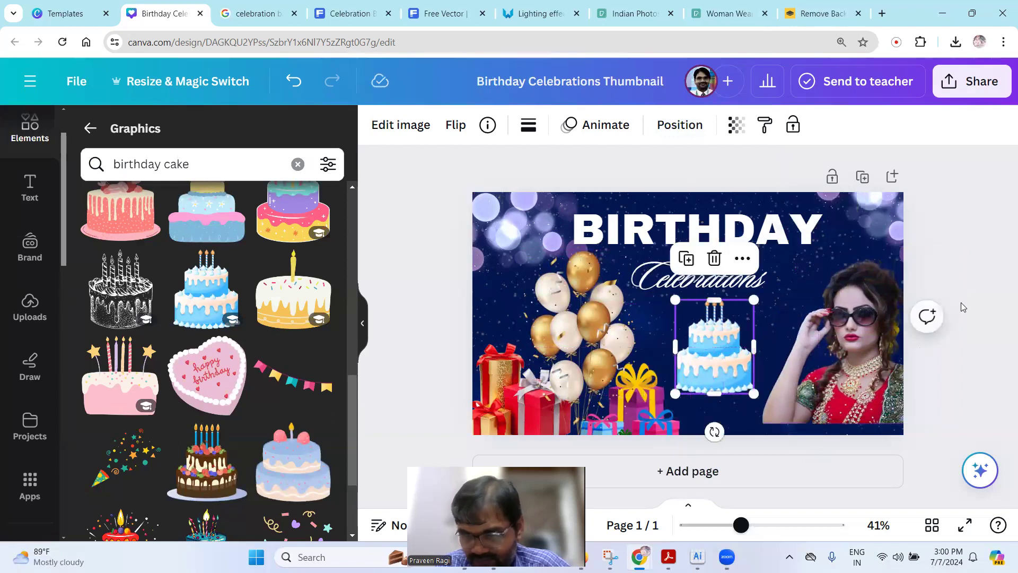
pyautogui.click(965, 311)
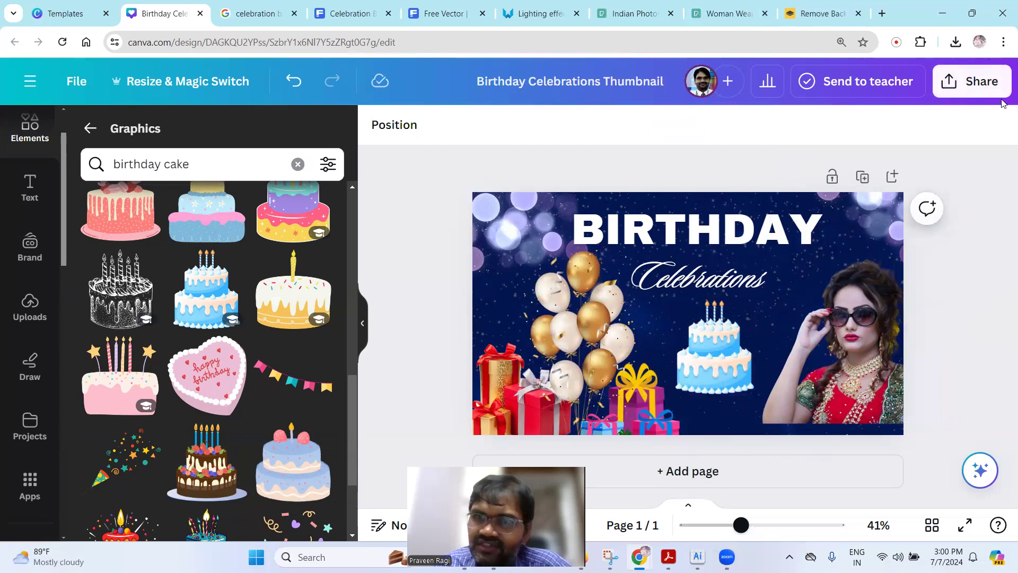
# Download the thumbnail design as a JPG file.
pyautogui.click(983, 84)
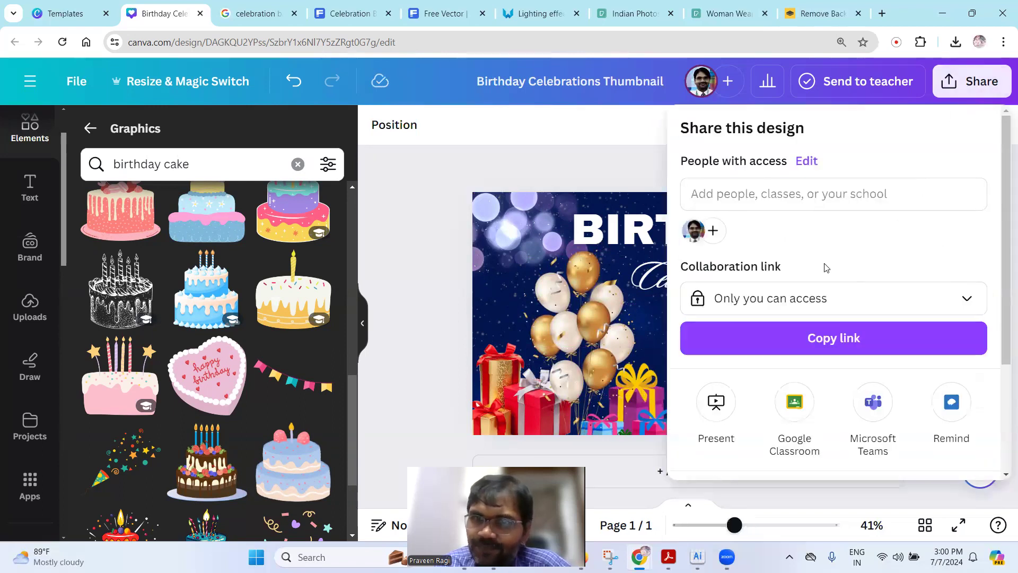
pyautogui.scroll(-3, 891, 266)
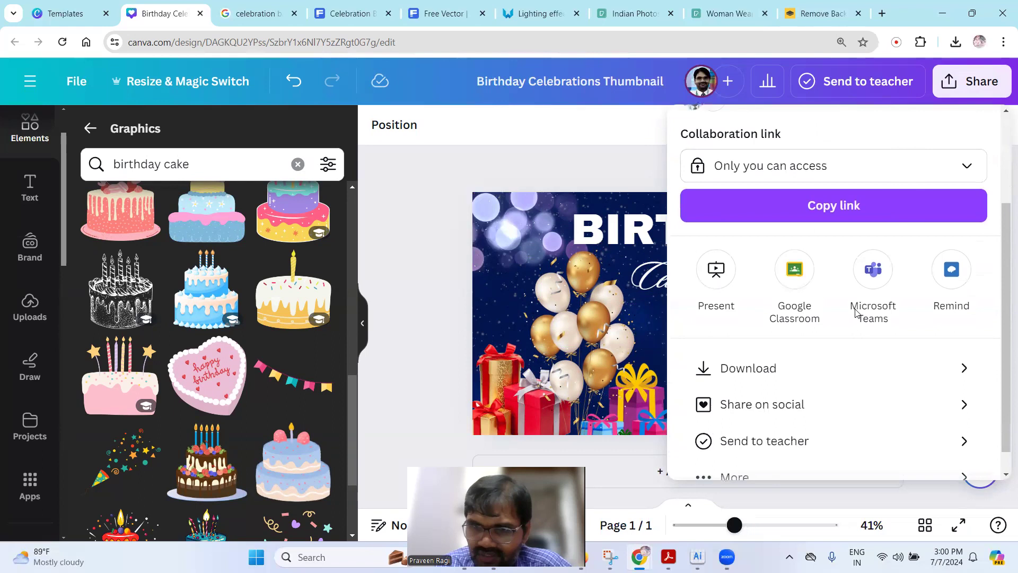
pyautogui.click(724, 368)
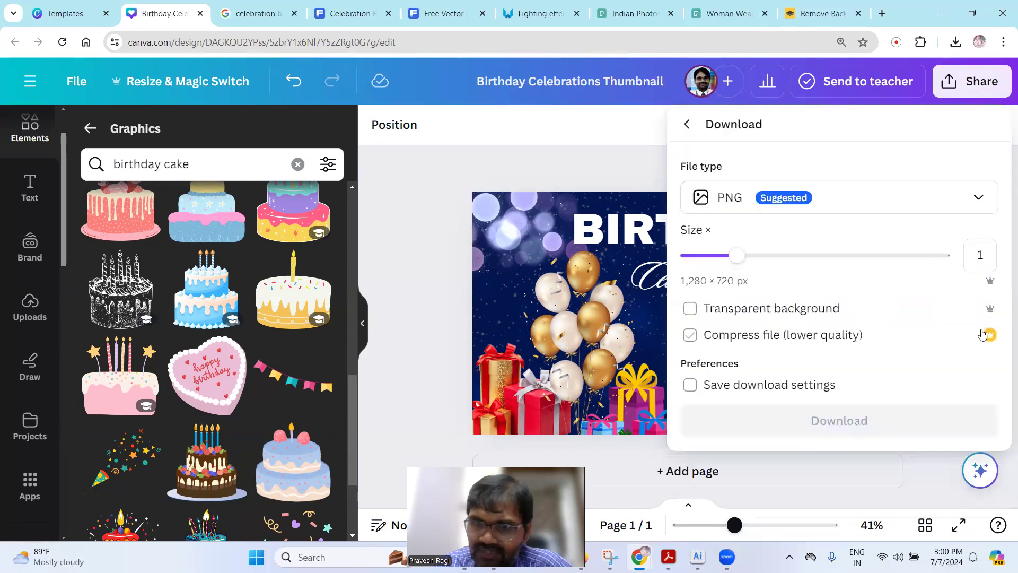
pyautogui.click(735, 199)
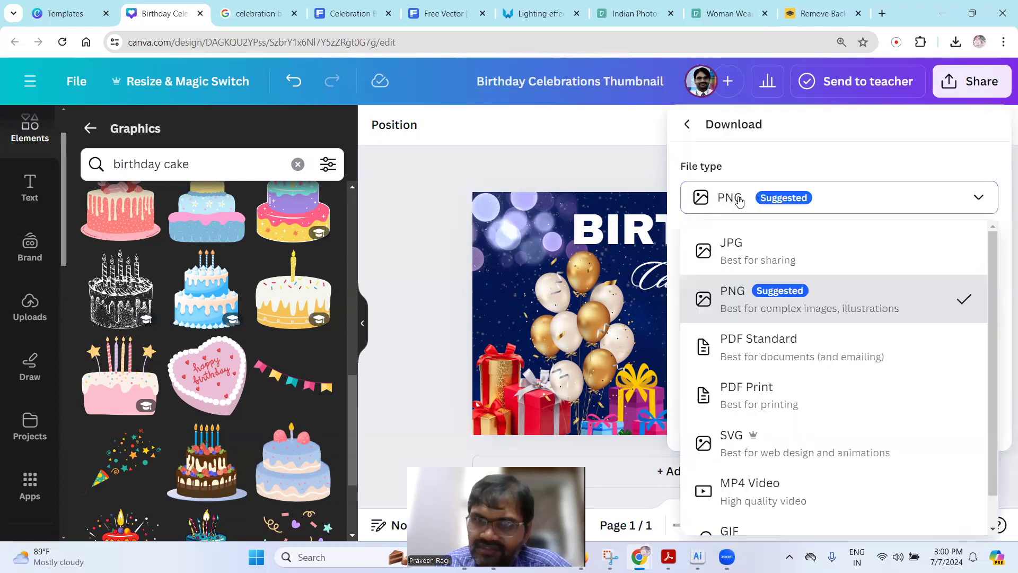
pyautogui.click(736, 248)
pyautogui.click(832, 450)
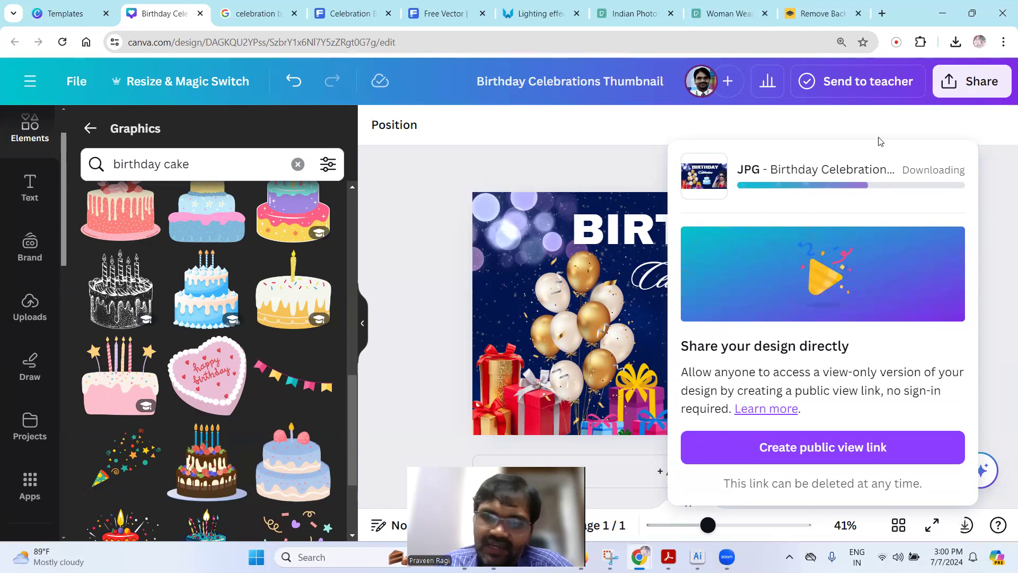
# Show the downloaded thumbnail in the Downloads folder in File Explorer and open Birthday Celebrations Thumbnail.jpg.
pyautogui.click(955, 42)
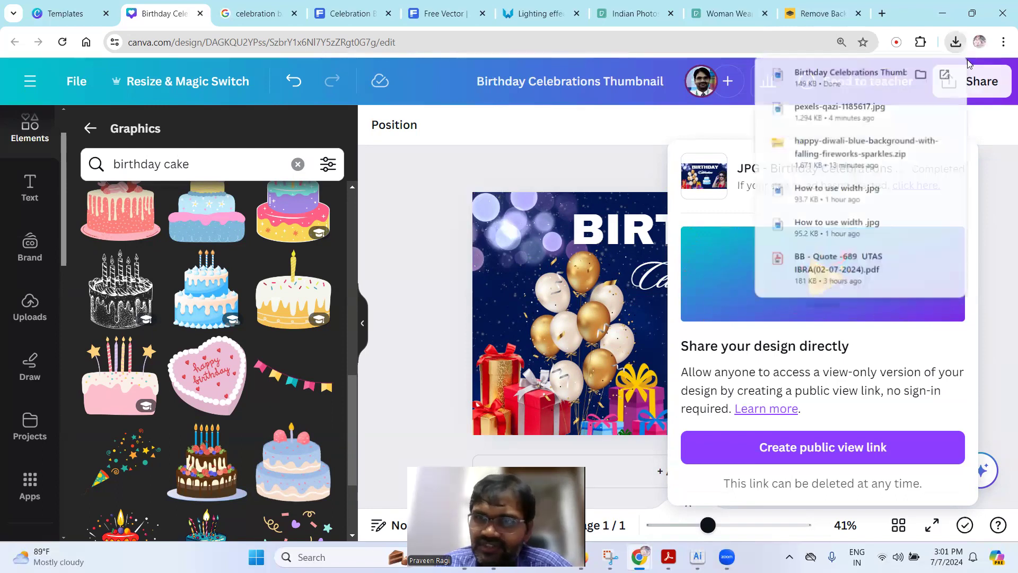
pyautogui.click(920, 71)
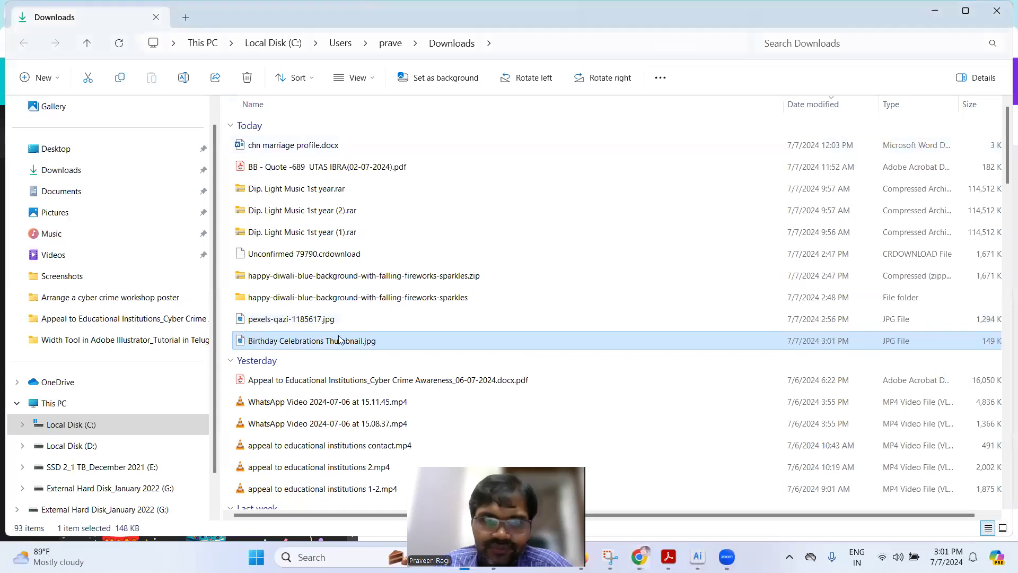
pyautogui.doubleClick(341, 342)
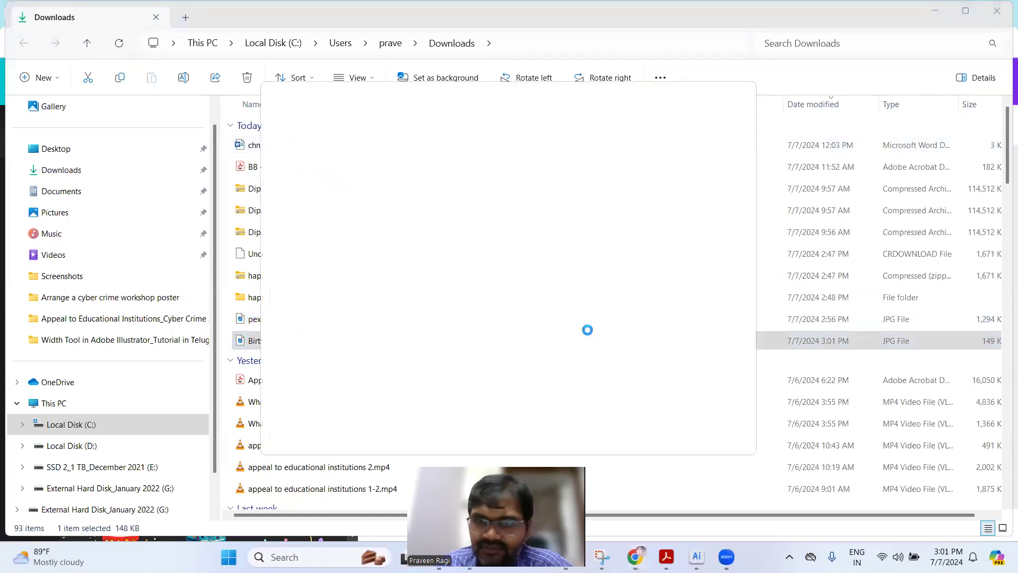